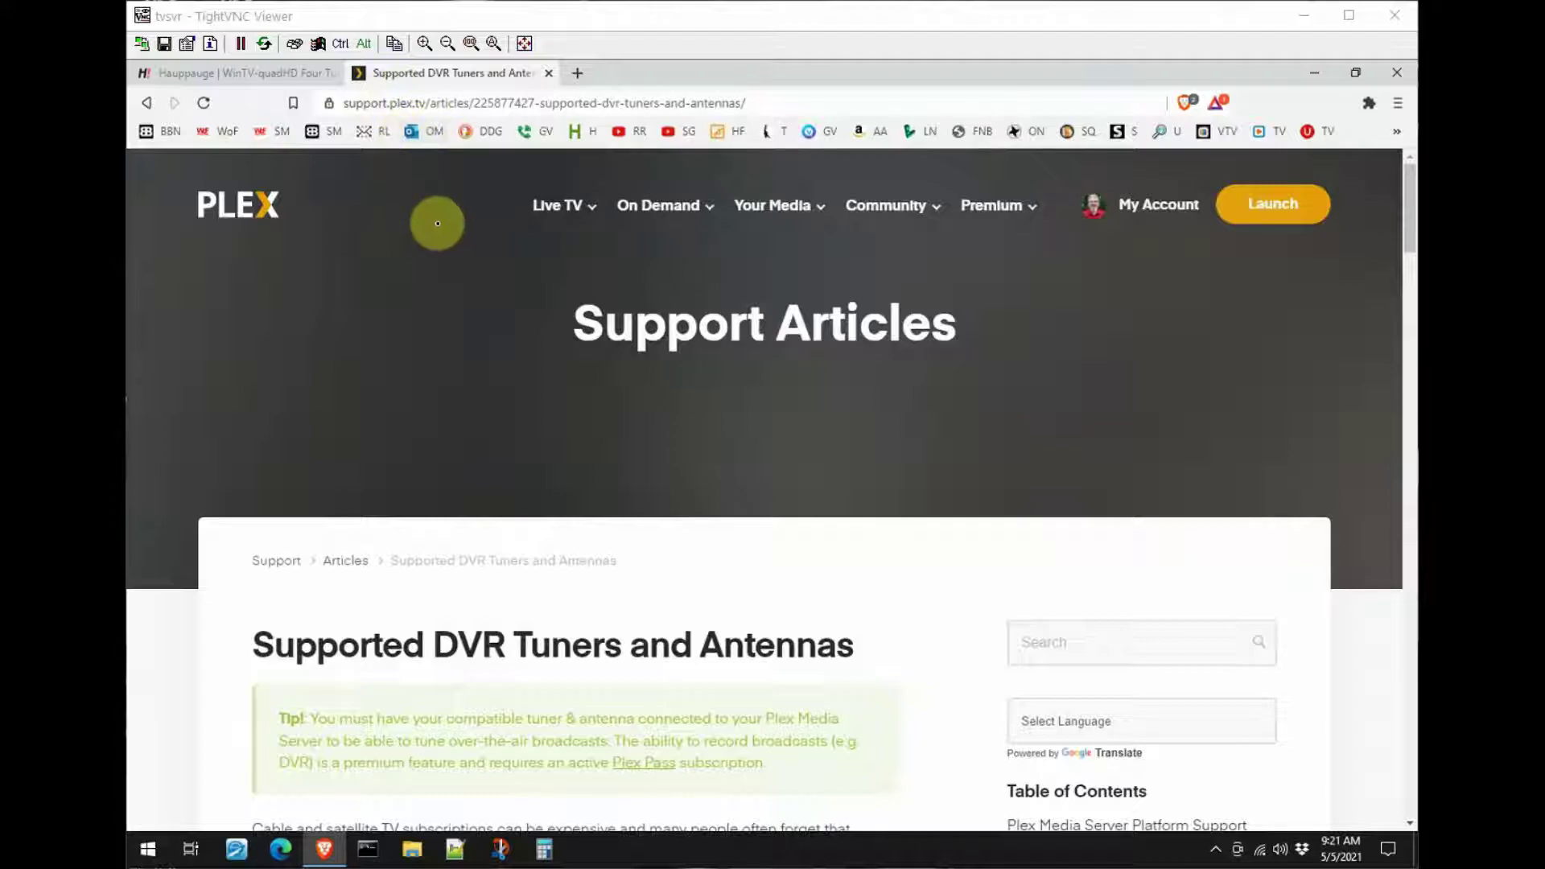
- Review the officially supported DVR tuners table in the Plex support article, including the Hauppauge models, and close the article
scroll(359, 359, down, 6)
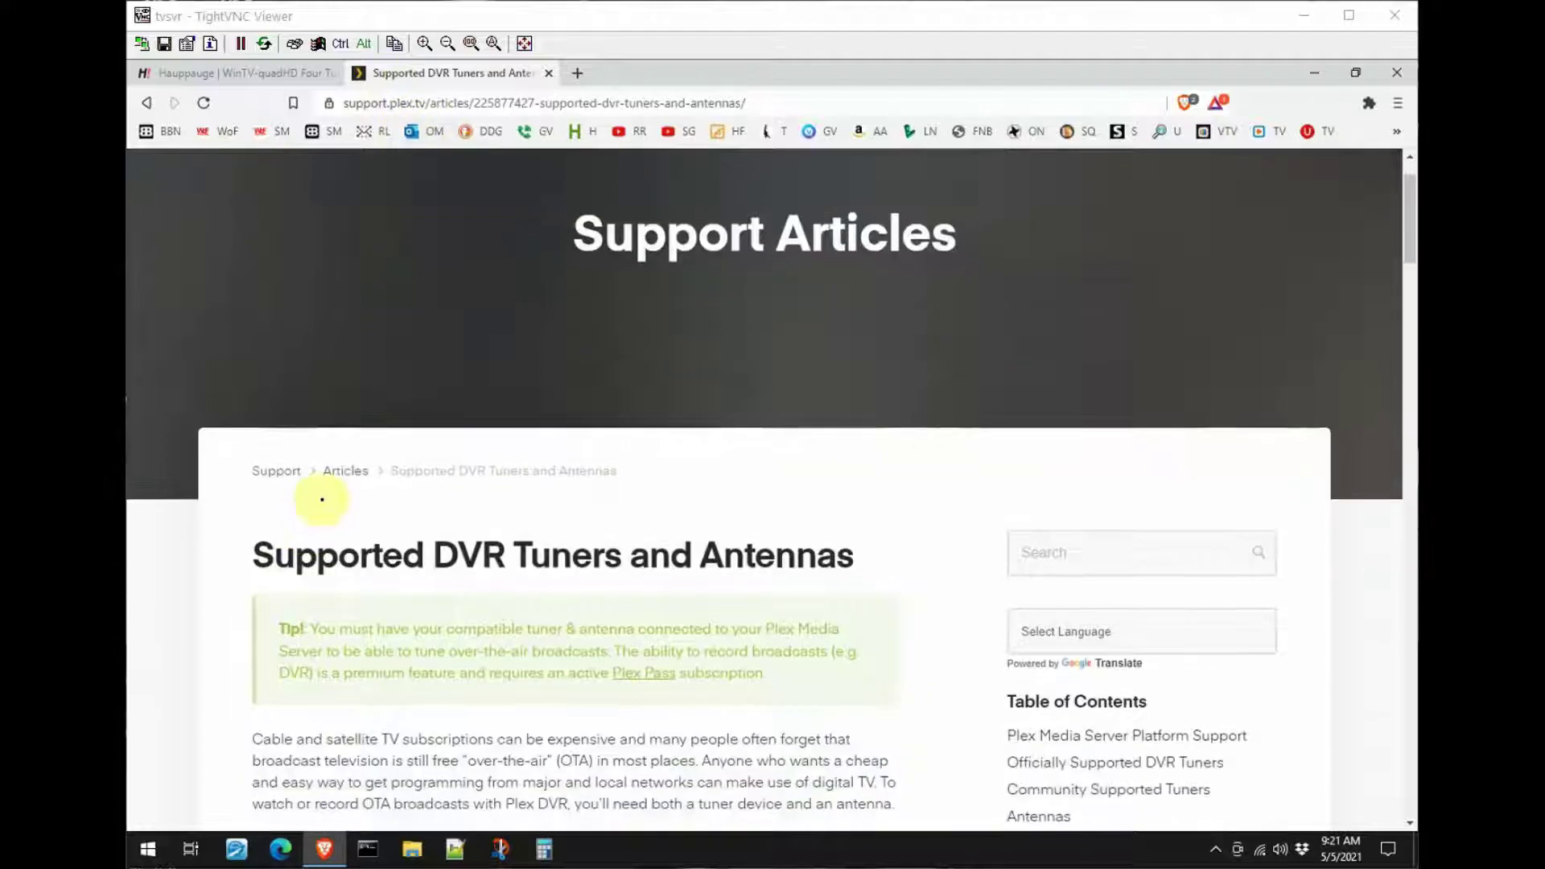
scroll(331, 505, down, 10)
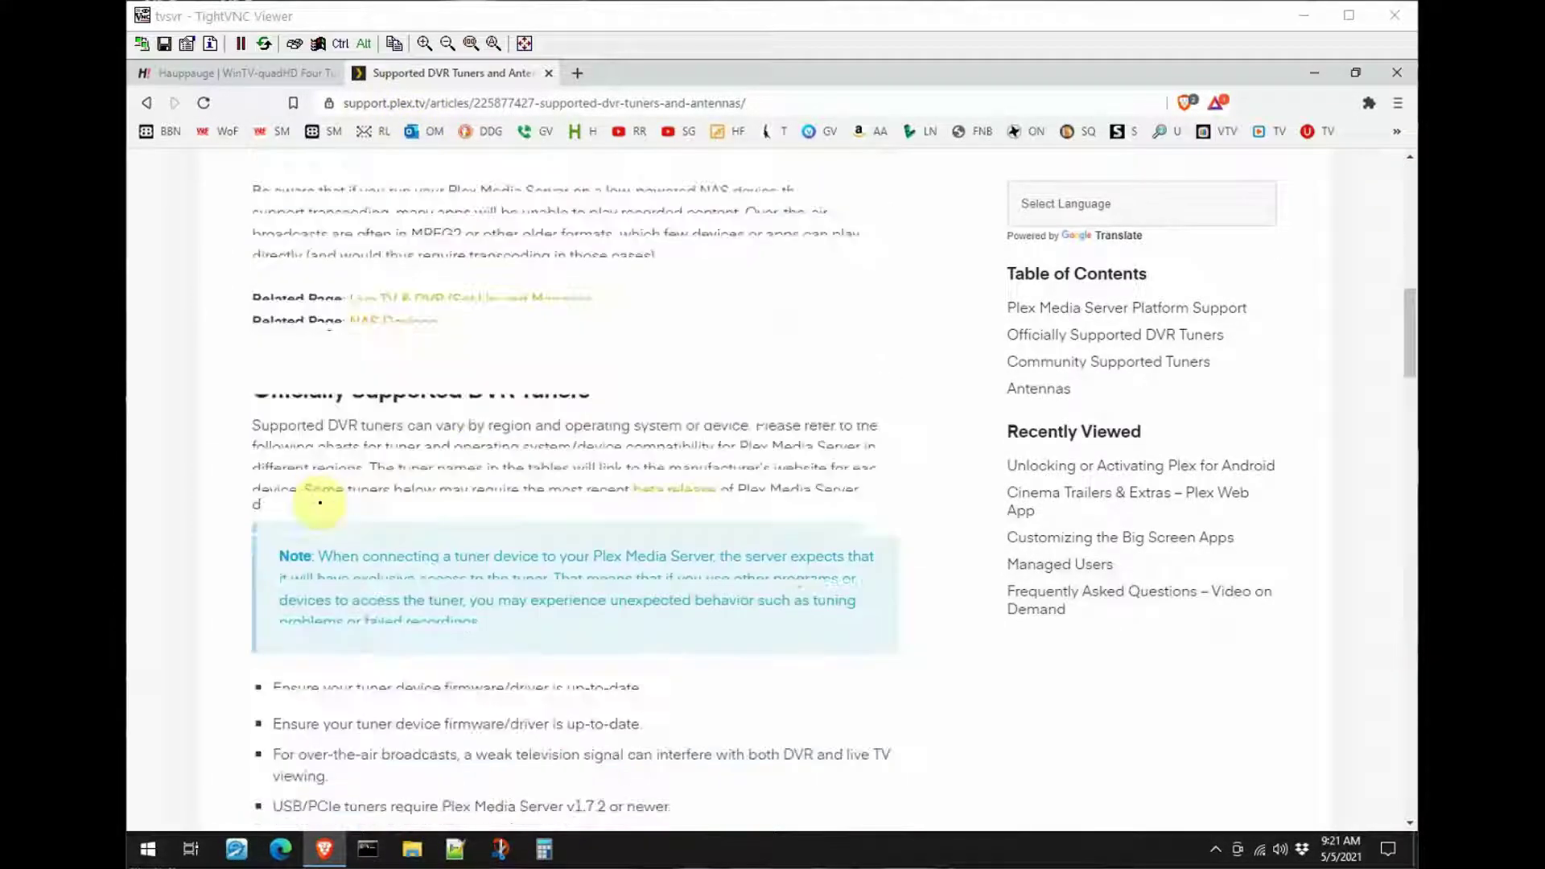
scroll(318, 500, down, 7)
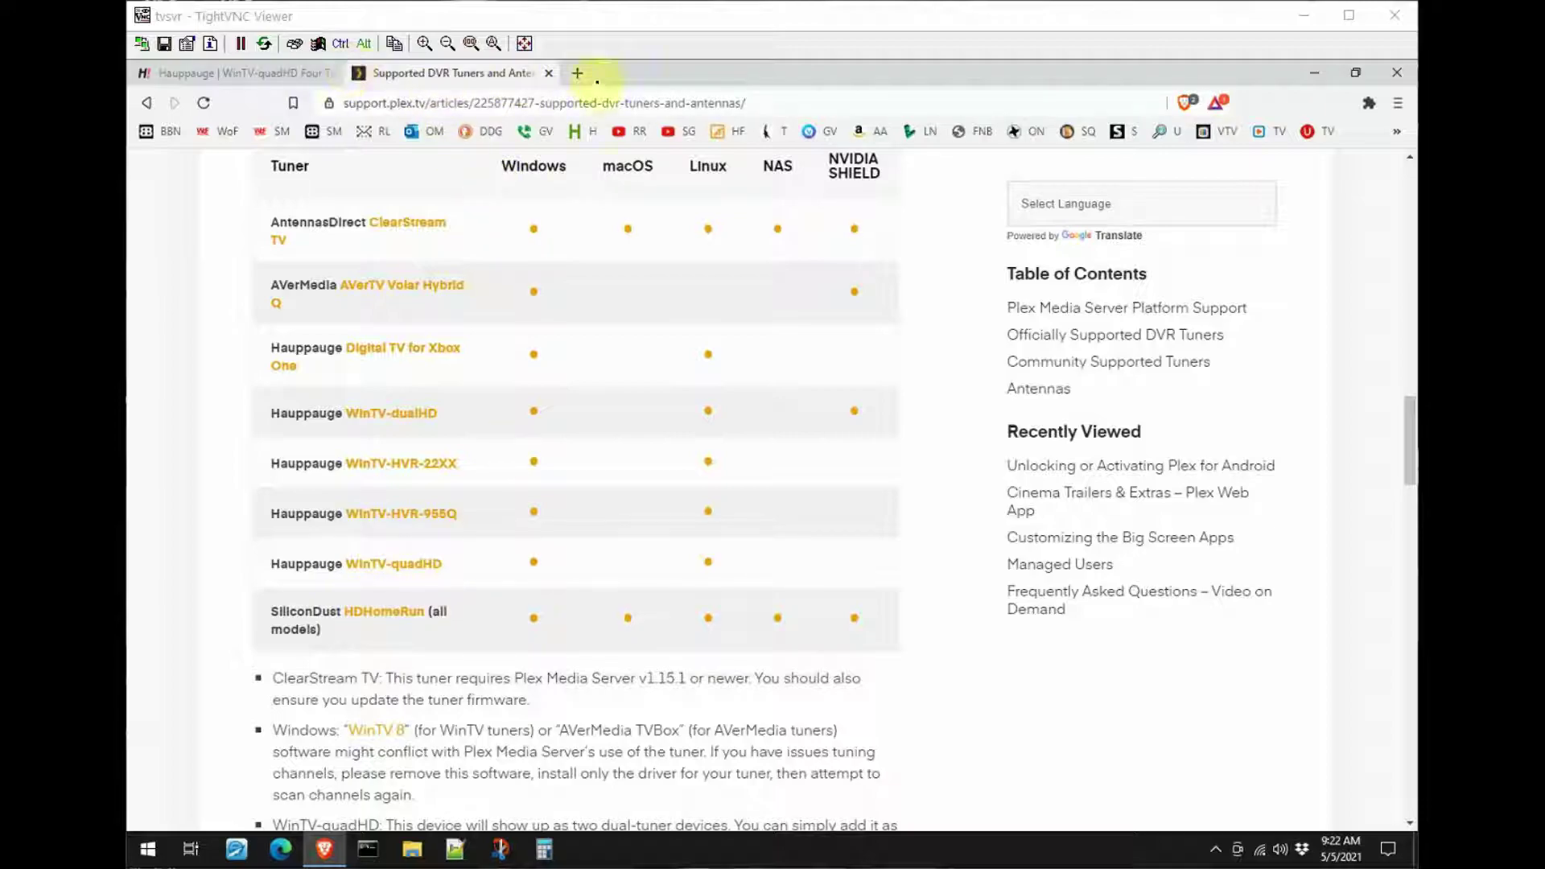
click(549, 72)
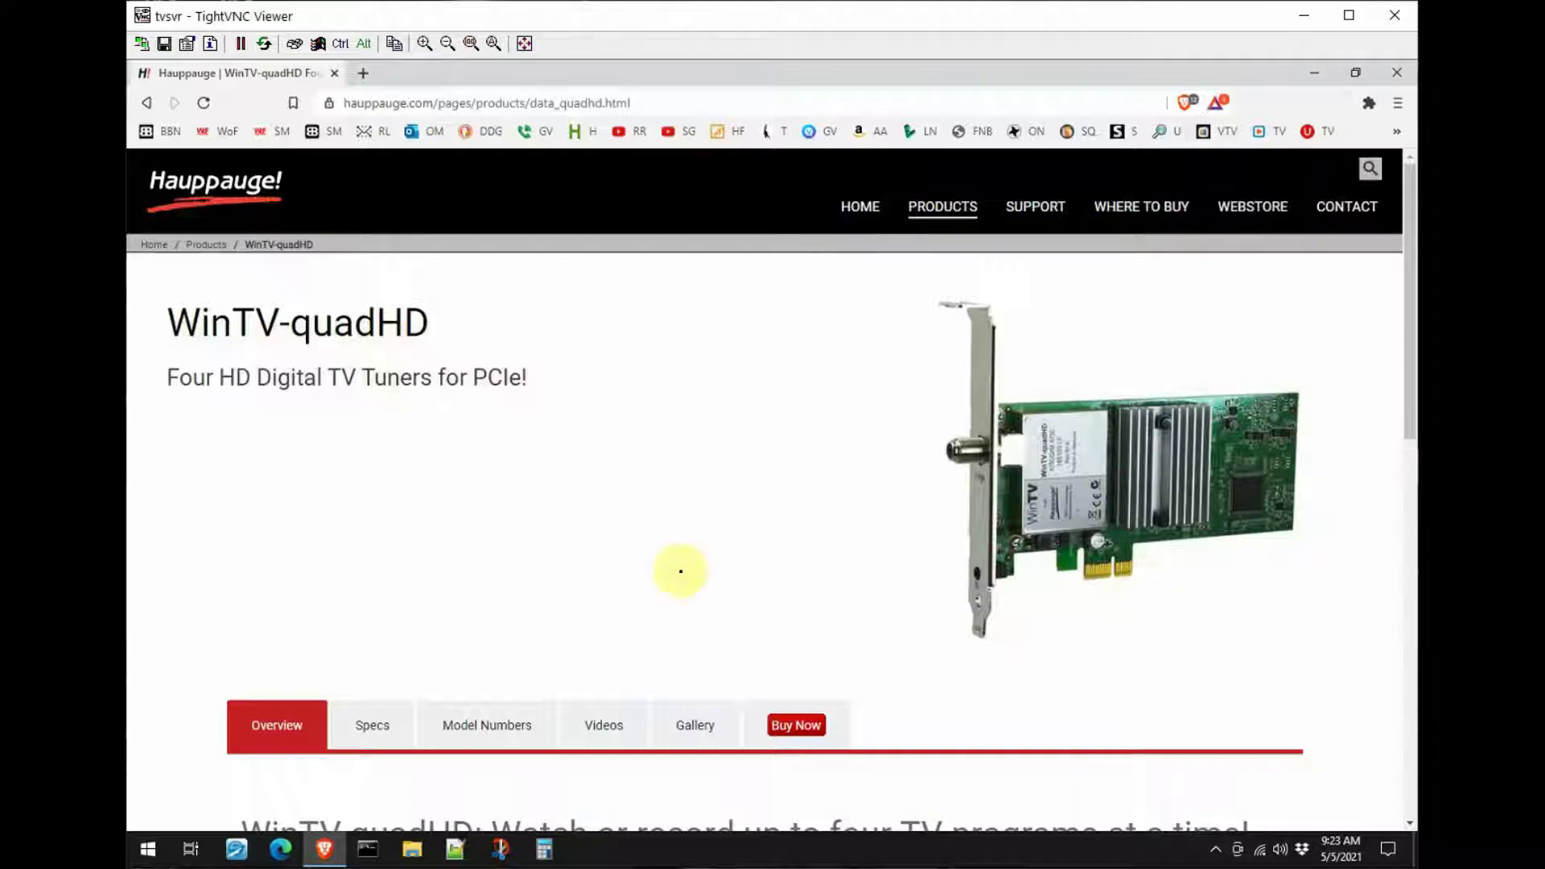
- Review the WinTV-quadHD feature list on the Hauppauge product page, return to its beginning, and close the page
scroll(676, 570, down, 6)
scroll(691, 576, down, 1)
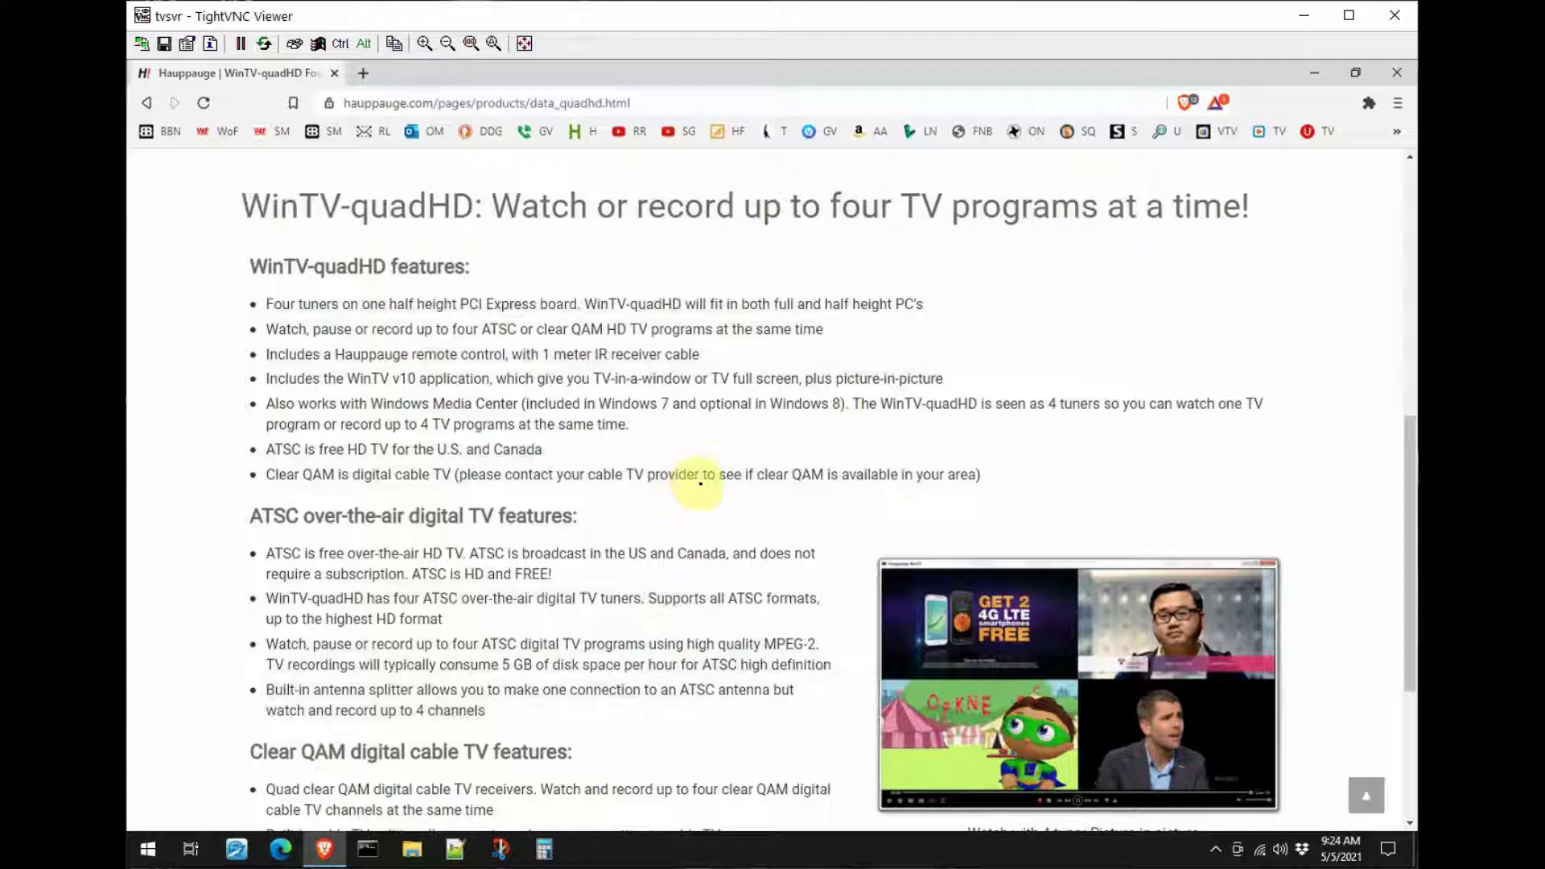
scroll(690, 484, down, 4)
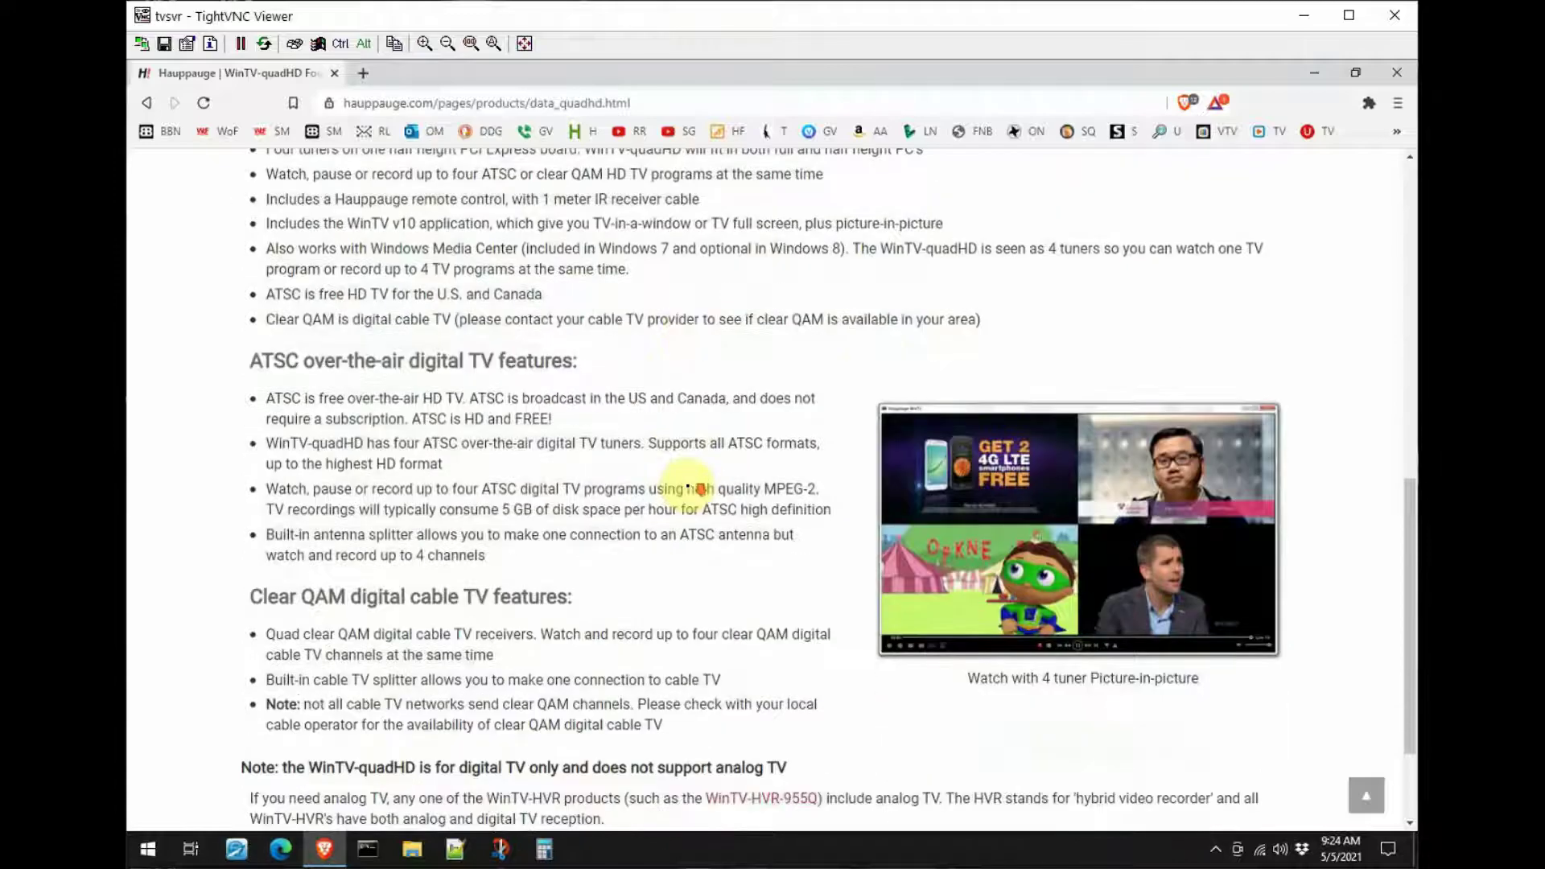
scroll(689, 486, up, 10)
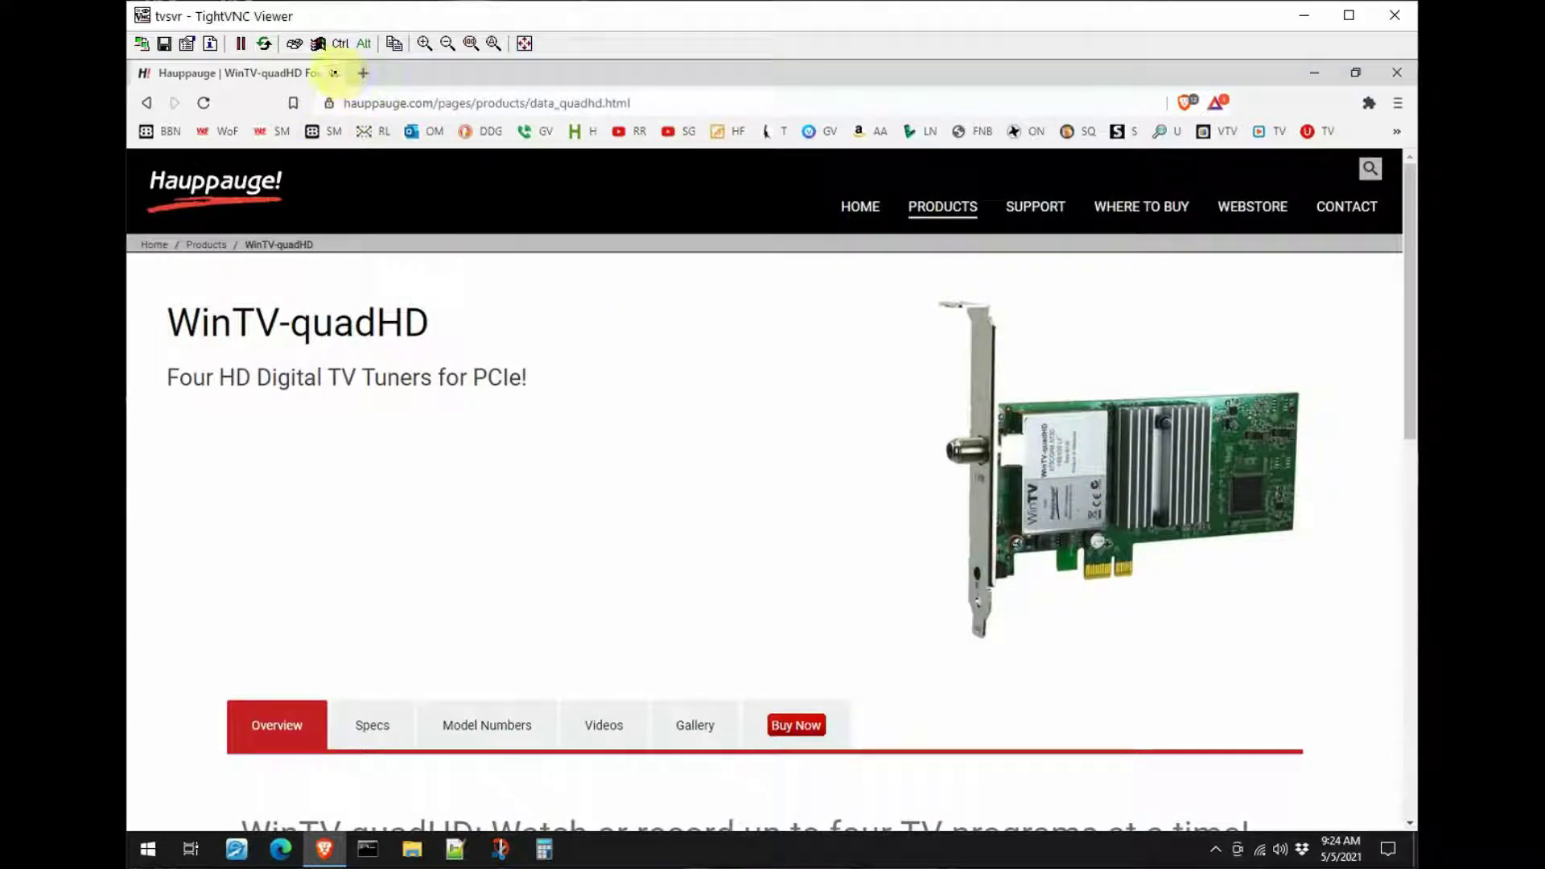
click(334, 73)
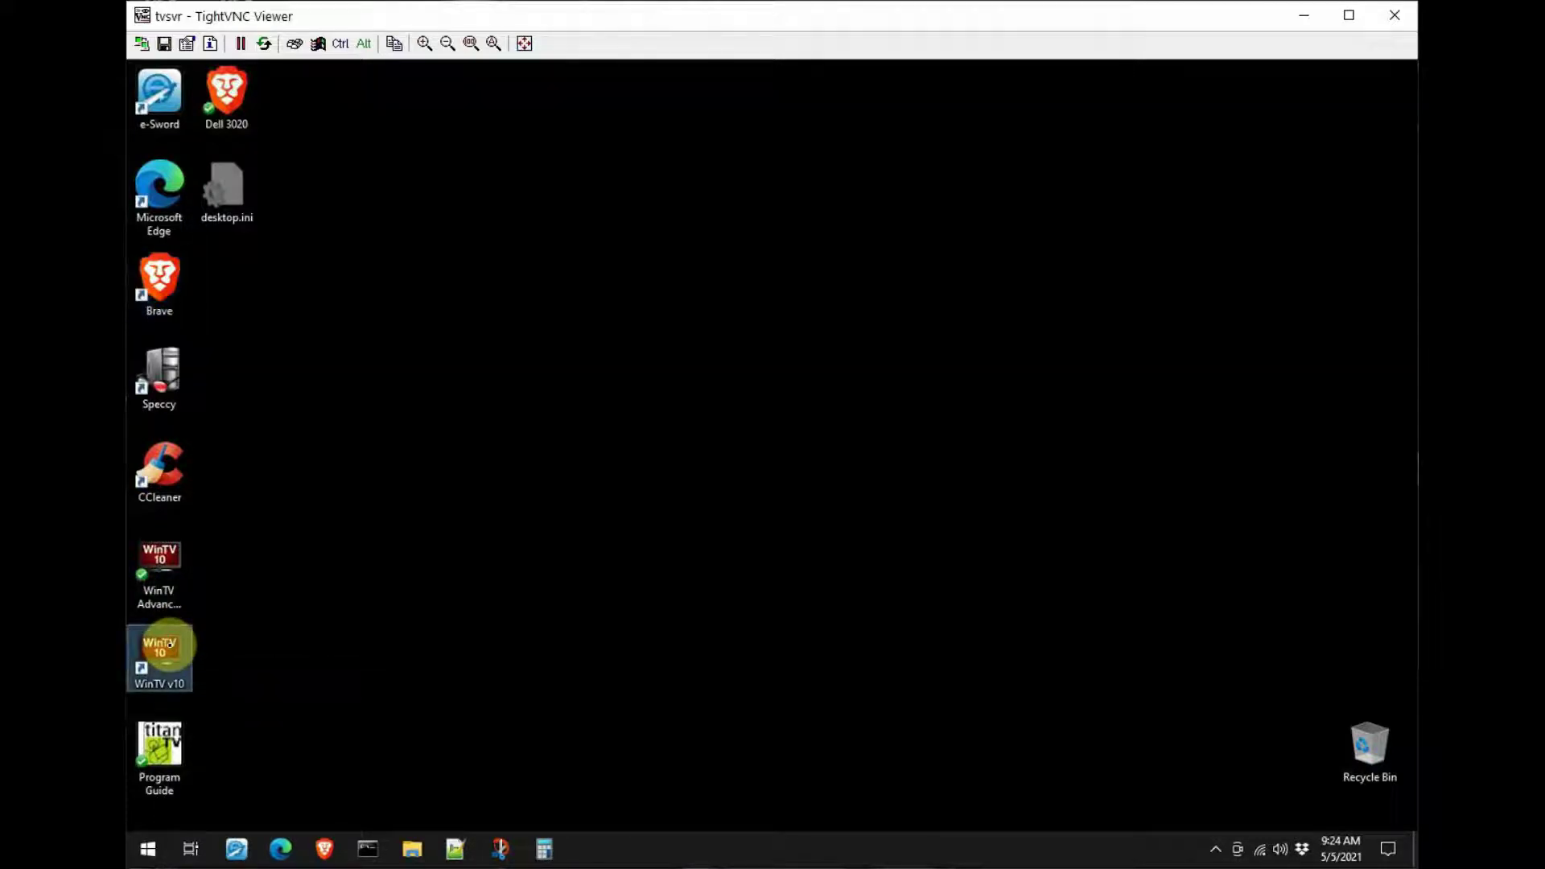
- Launch WinTV v10, look through the channel listings in its electronic program guide, and close the guide
double_click(170, 644)
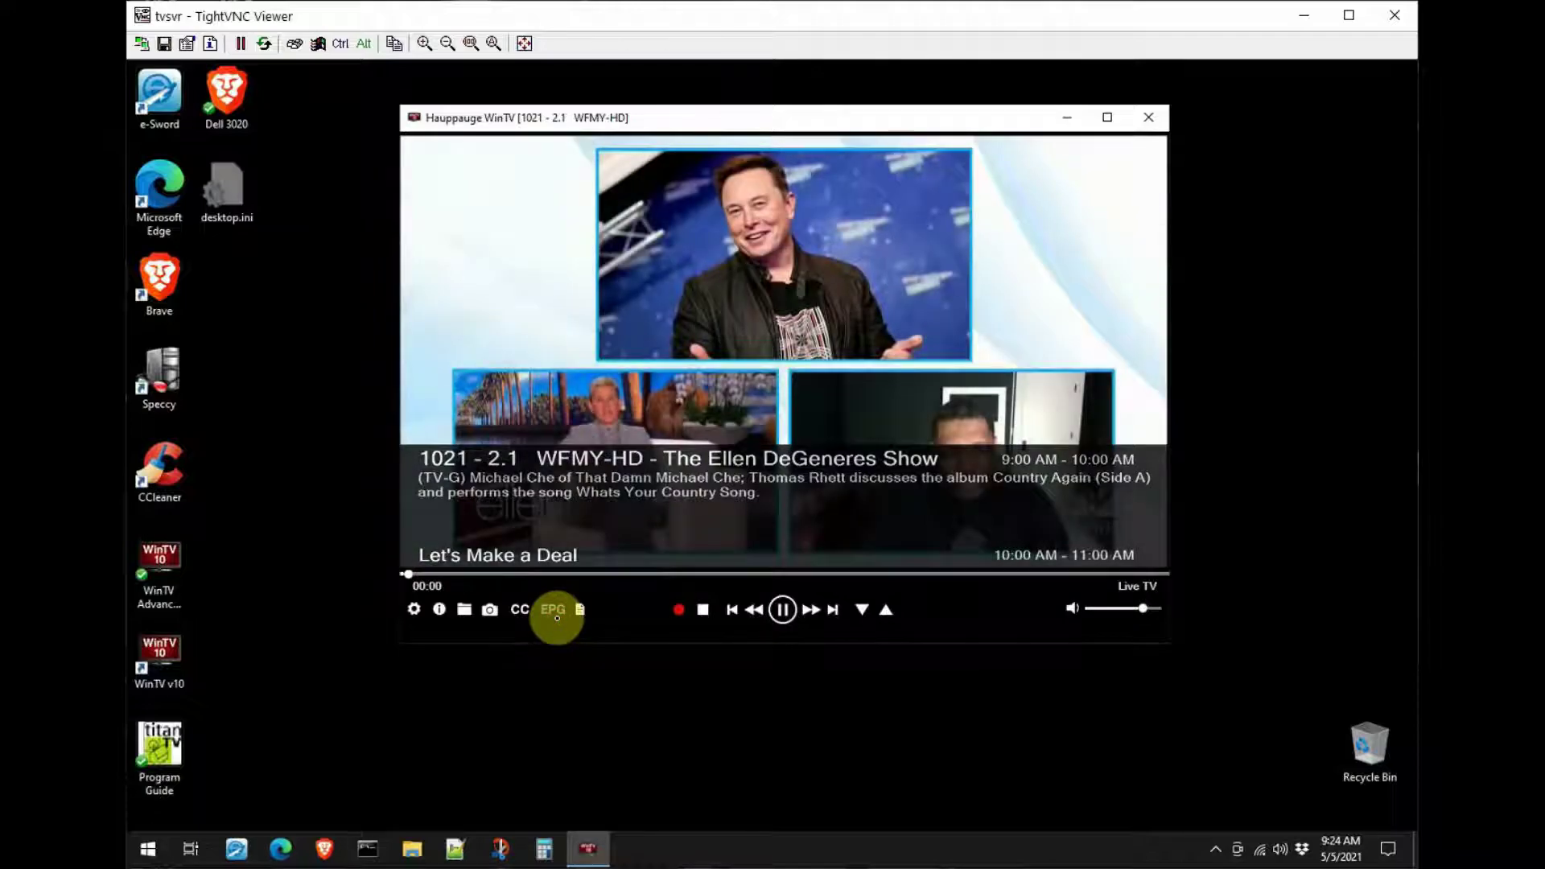
click(555, 613)
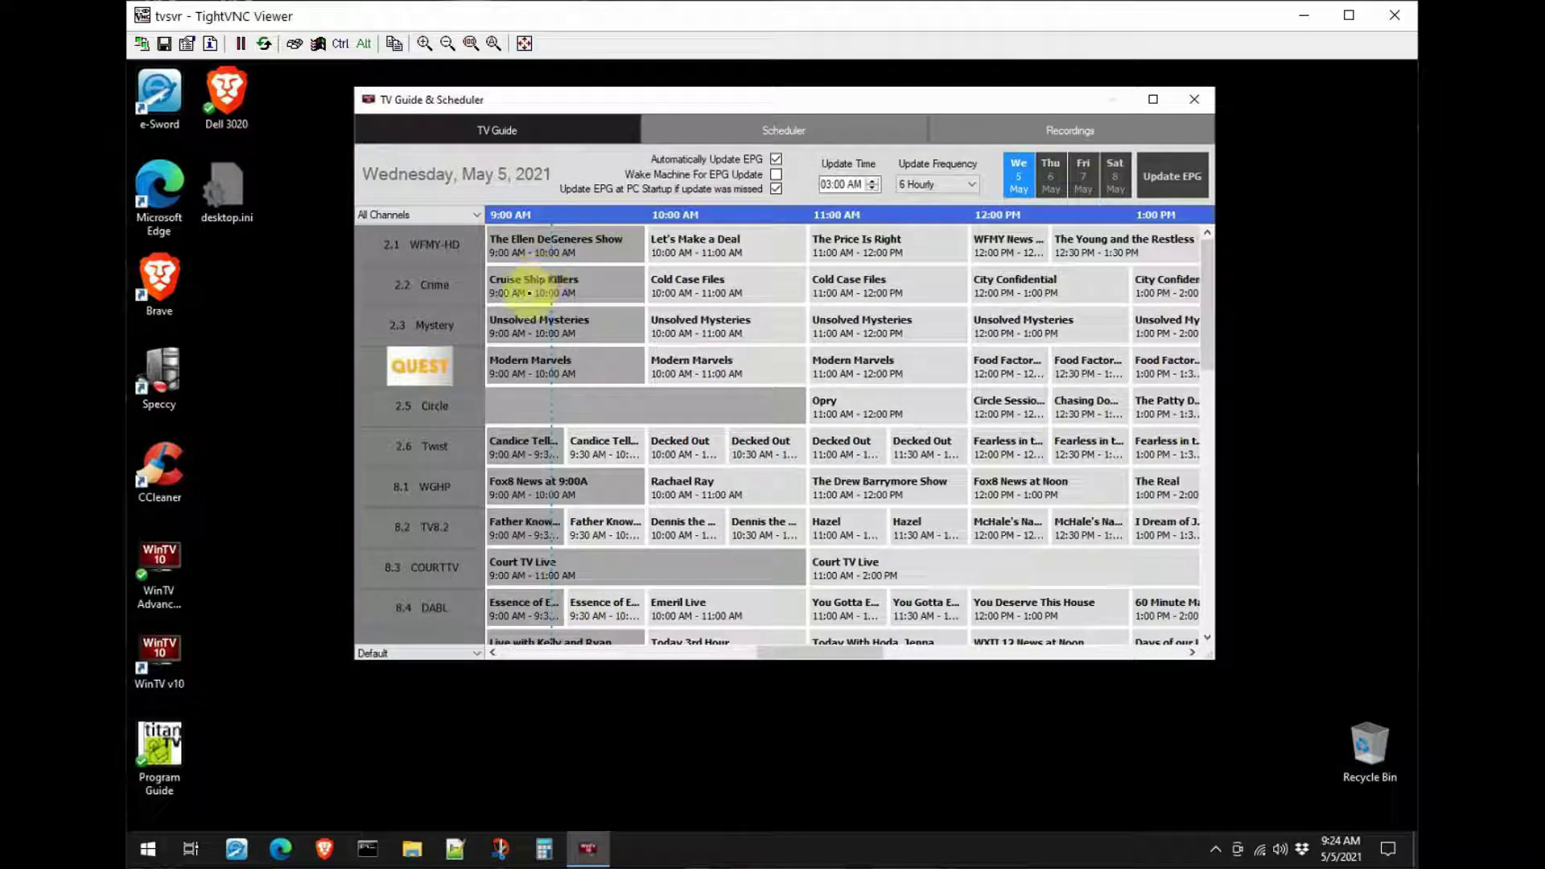
scroll(523, 306, down, 2)
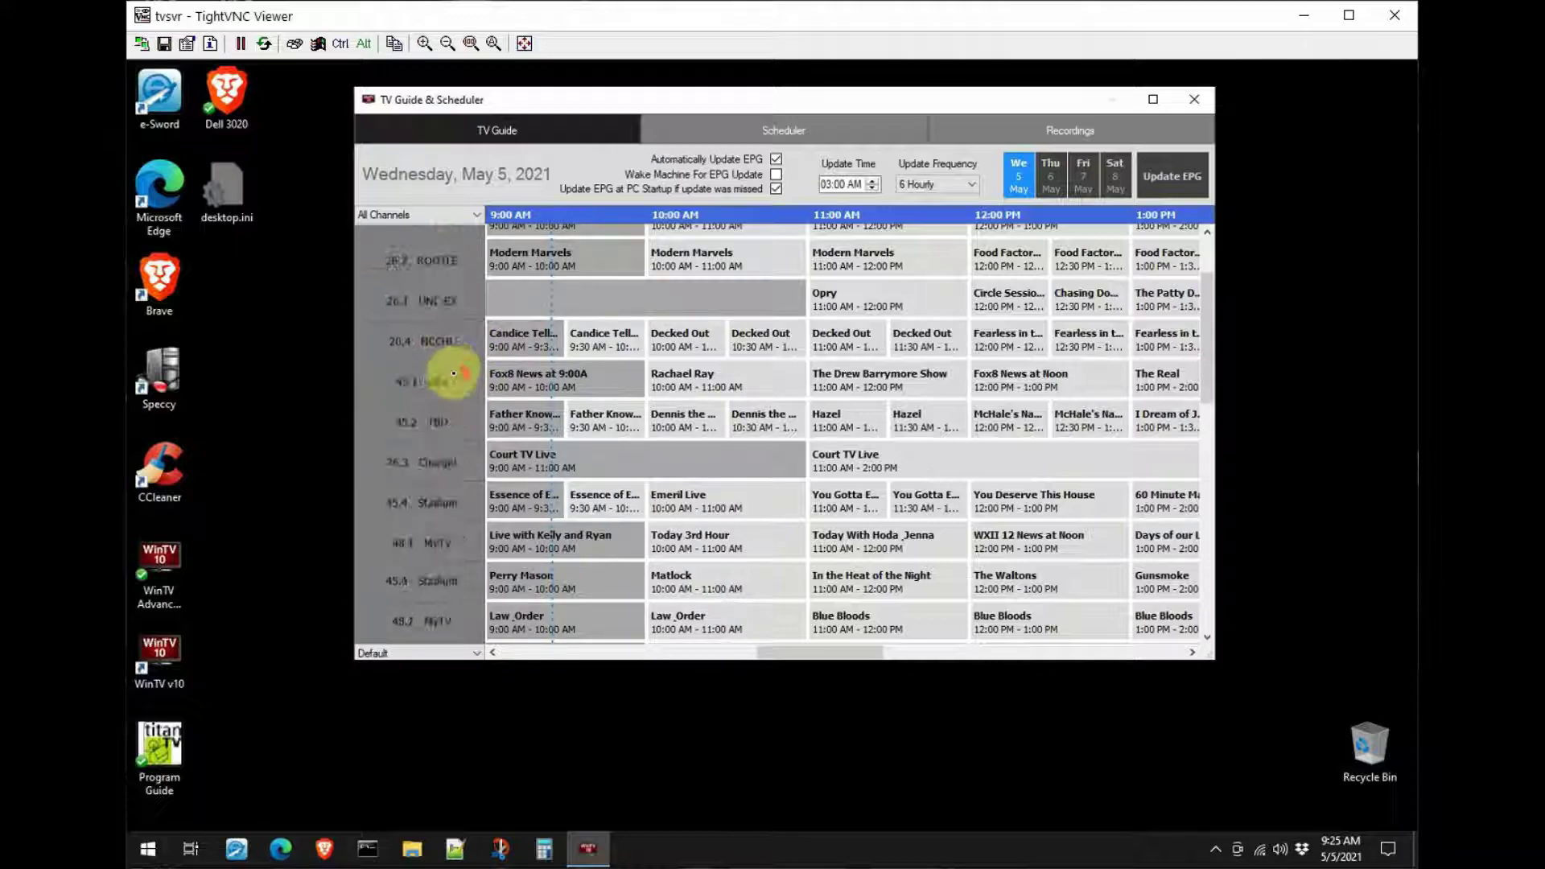
scroll(454, 396, up, 5)
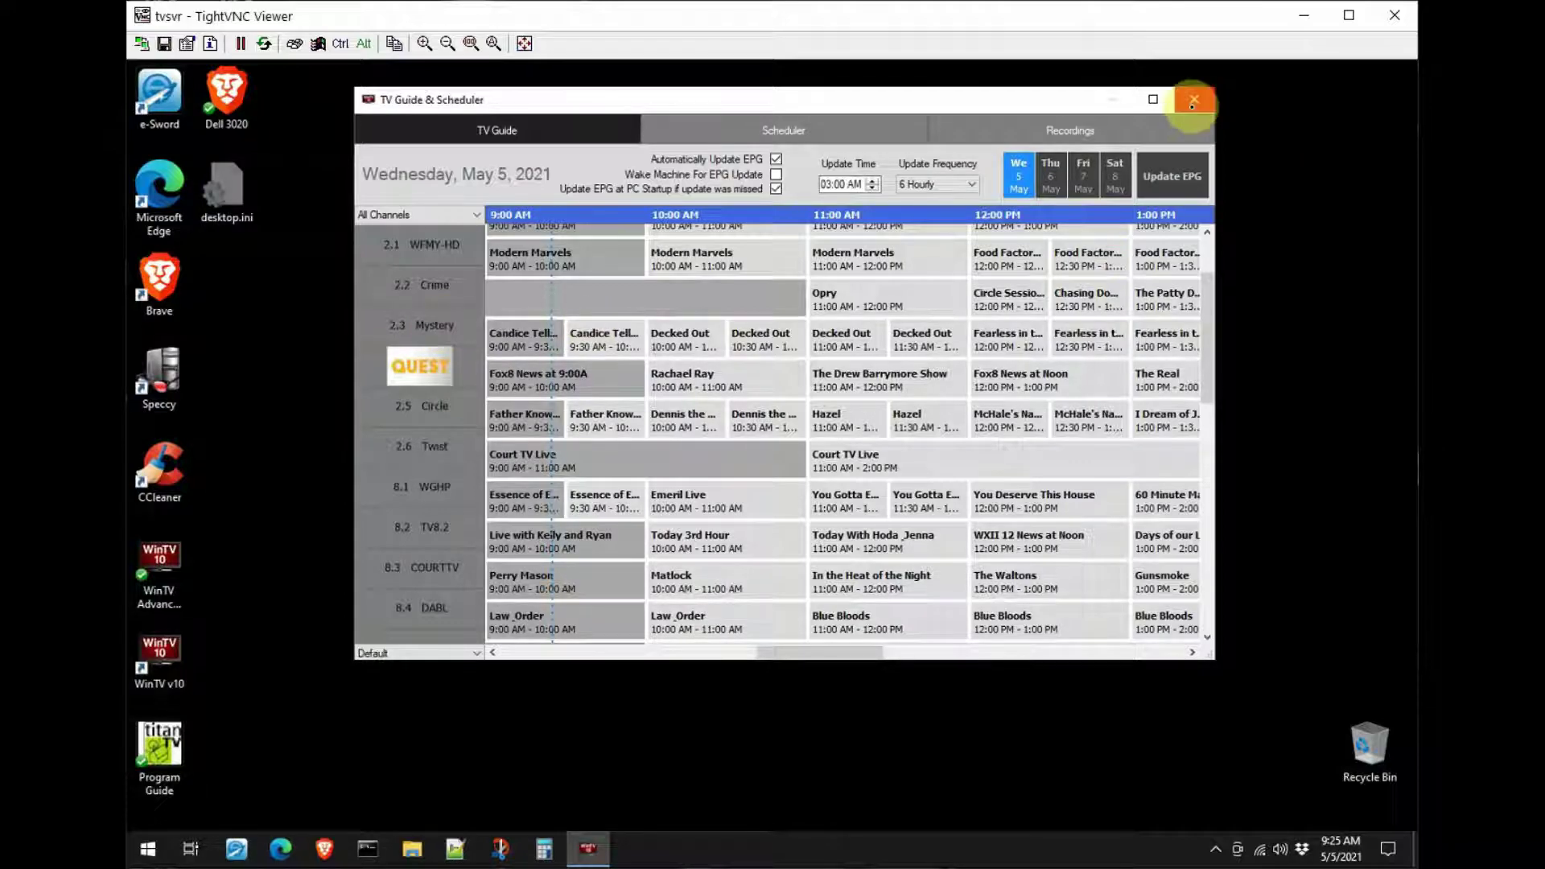
click(1194, 99)
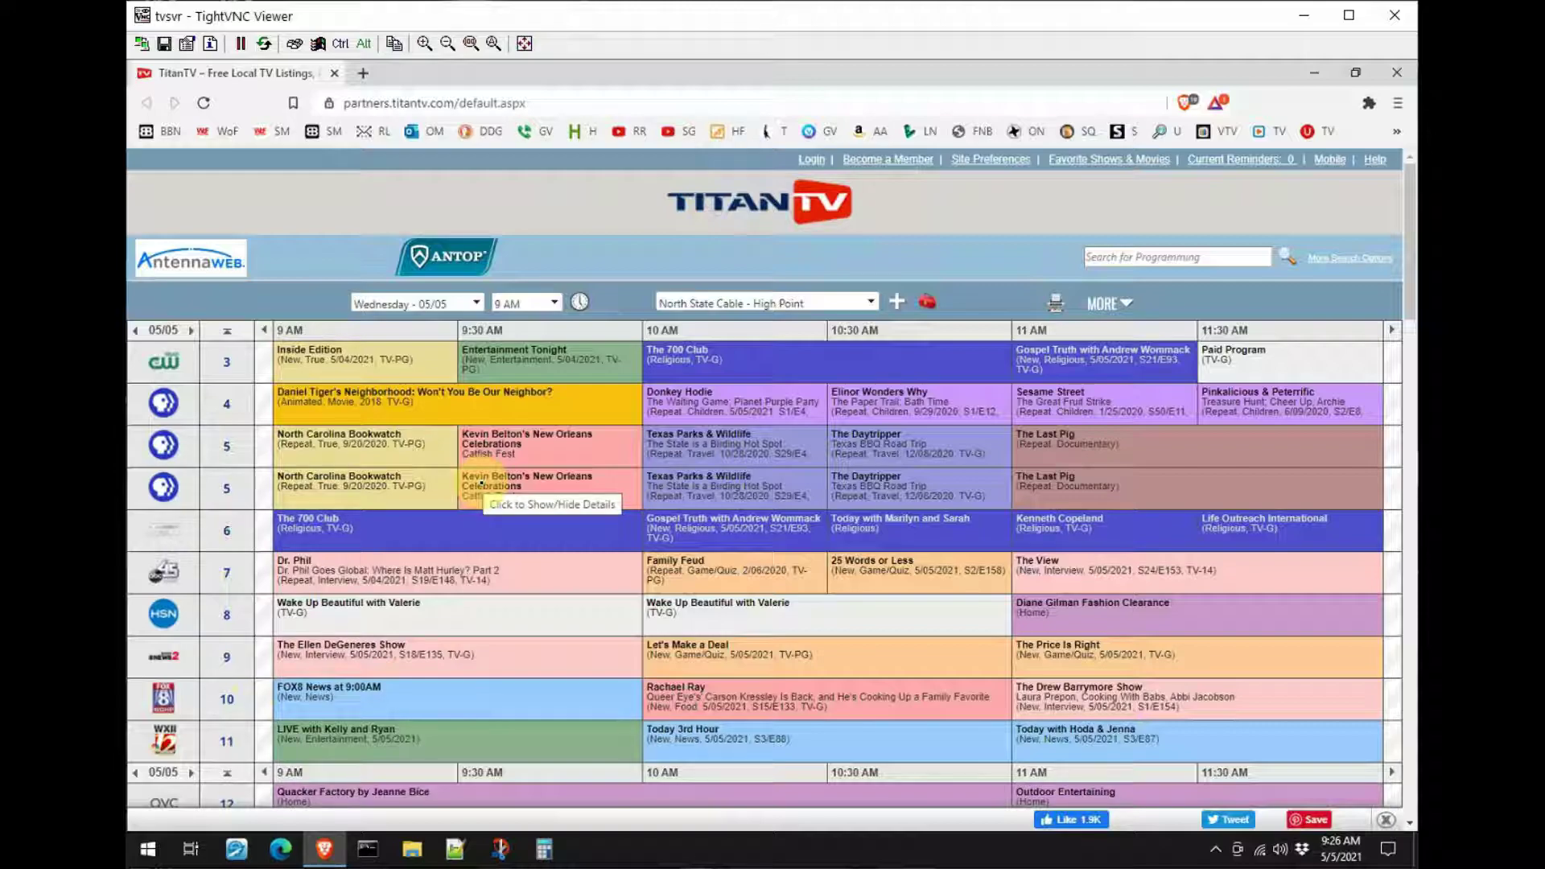
- Close the TitanTV listings page and open the Plex web app from the running Plex Media Server
click(499, 539)
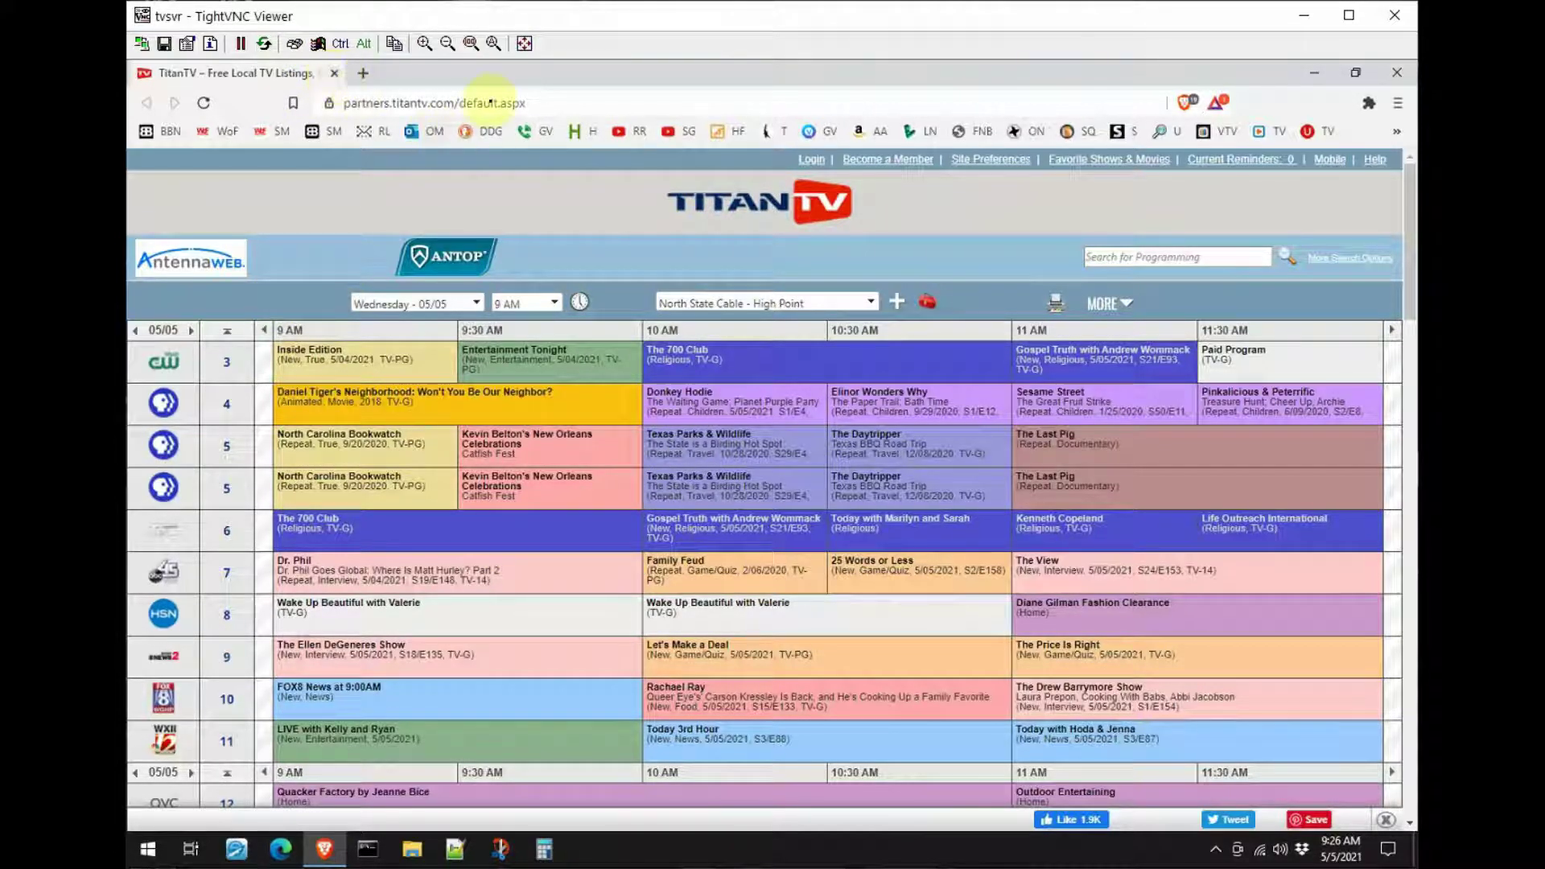
click(334, 73)
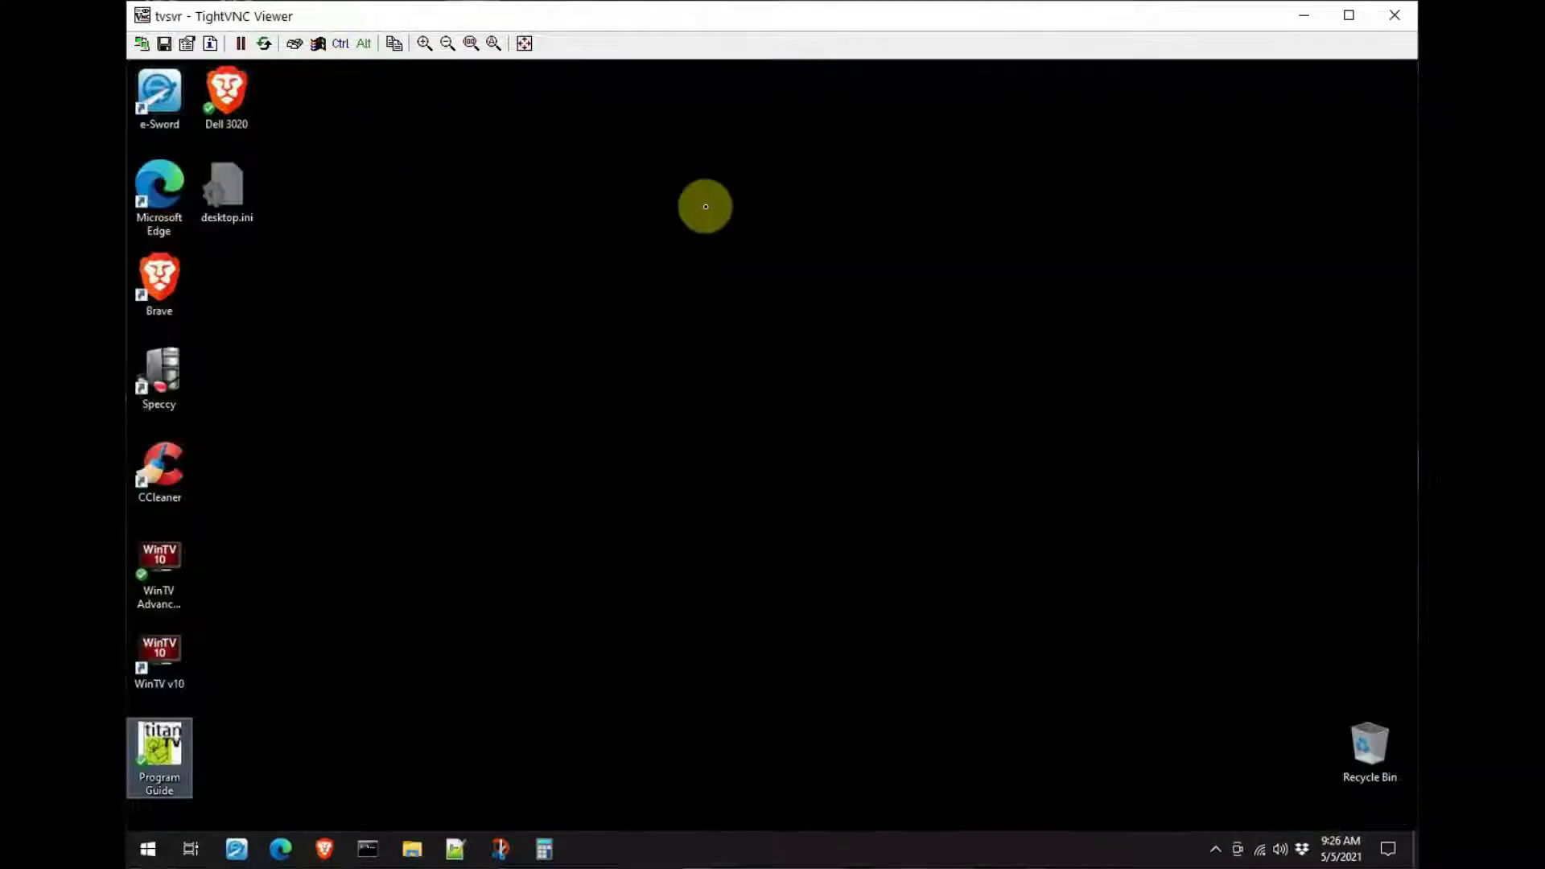
click(1216, 852)
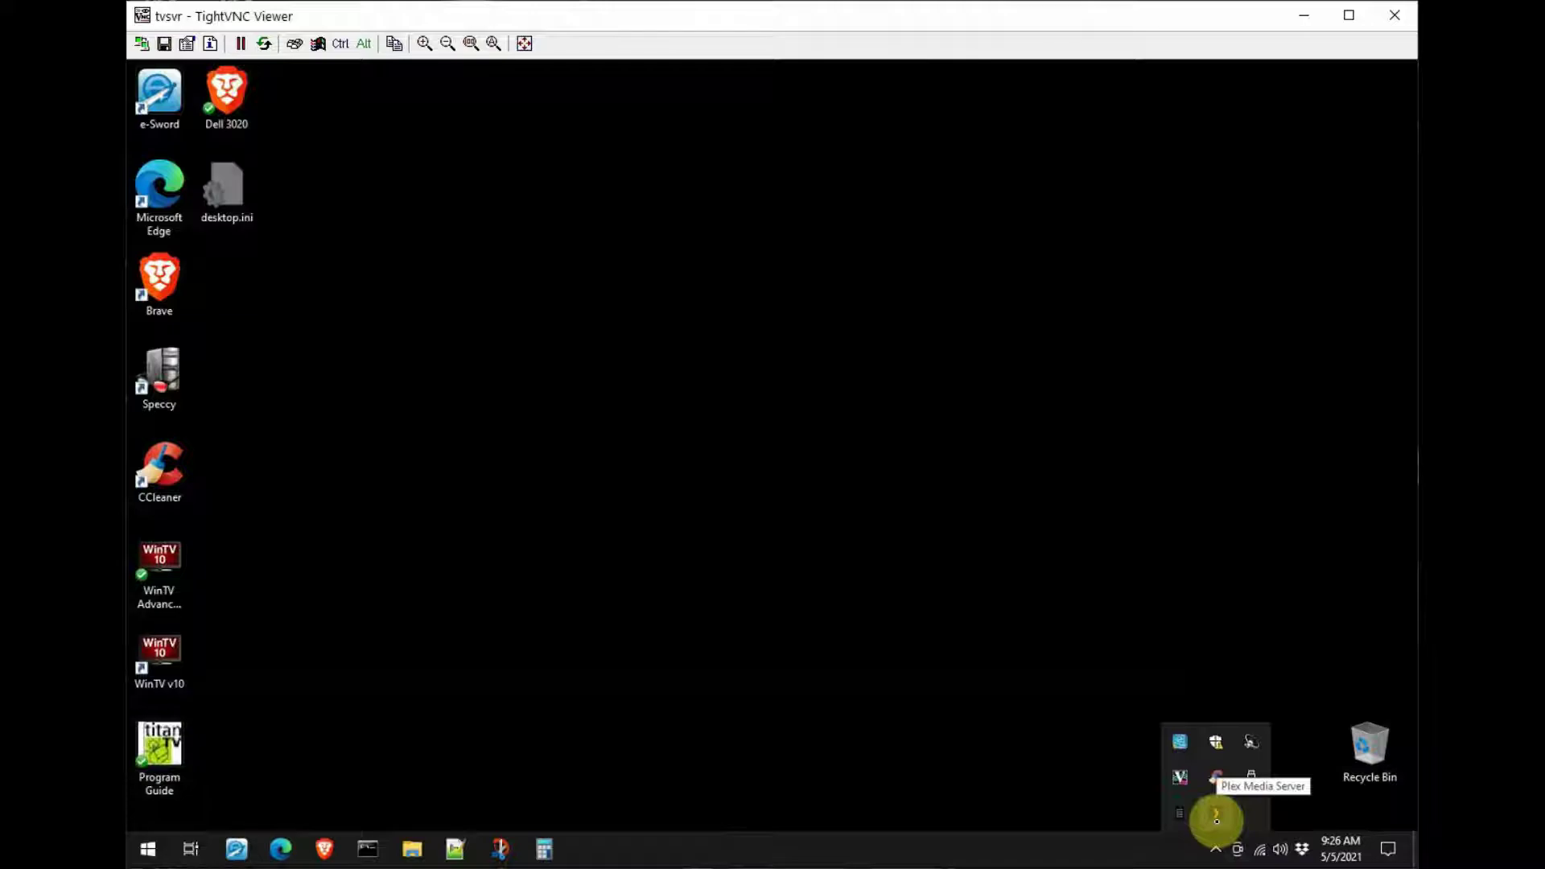
double_click(1216, 817)
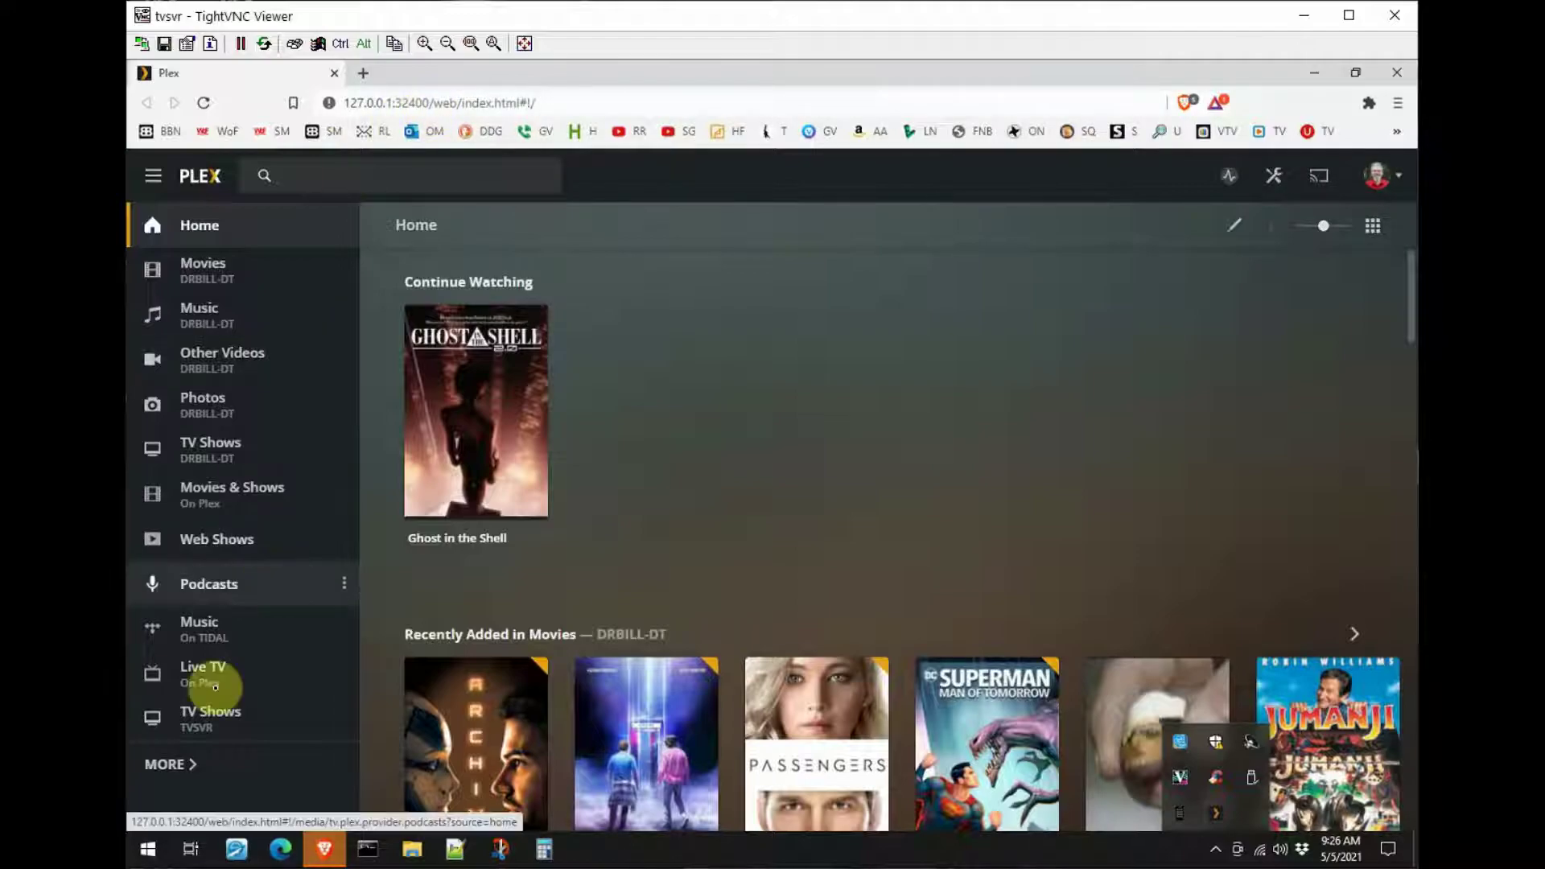
- Show all Plex sources and examine the Live TV & DVR guide of the TVSVR server
click(195, 763)
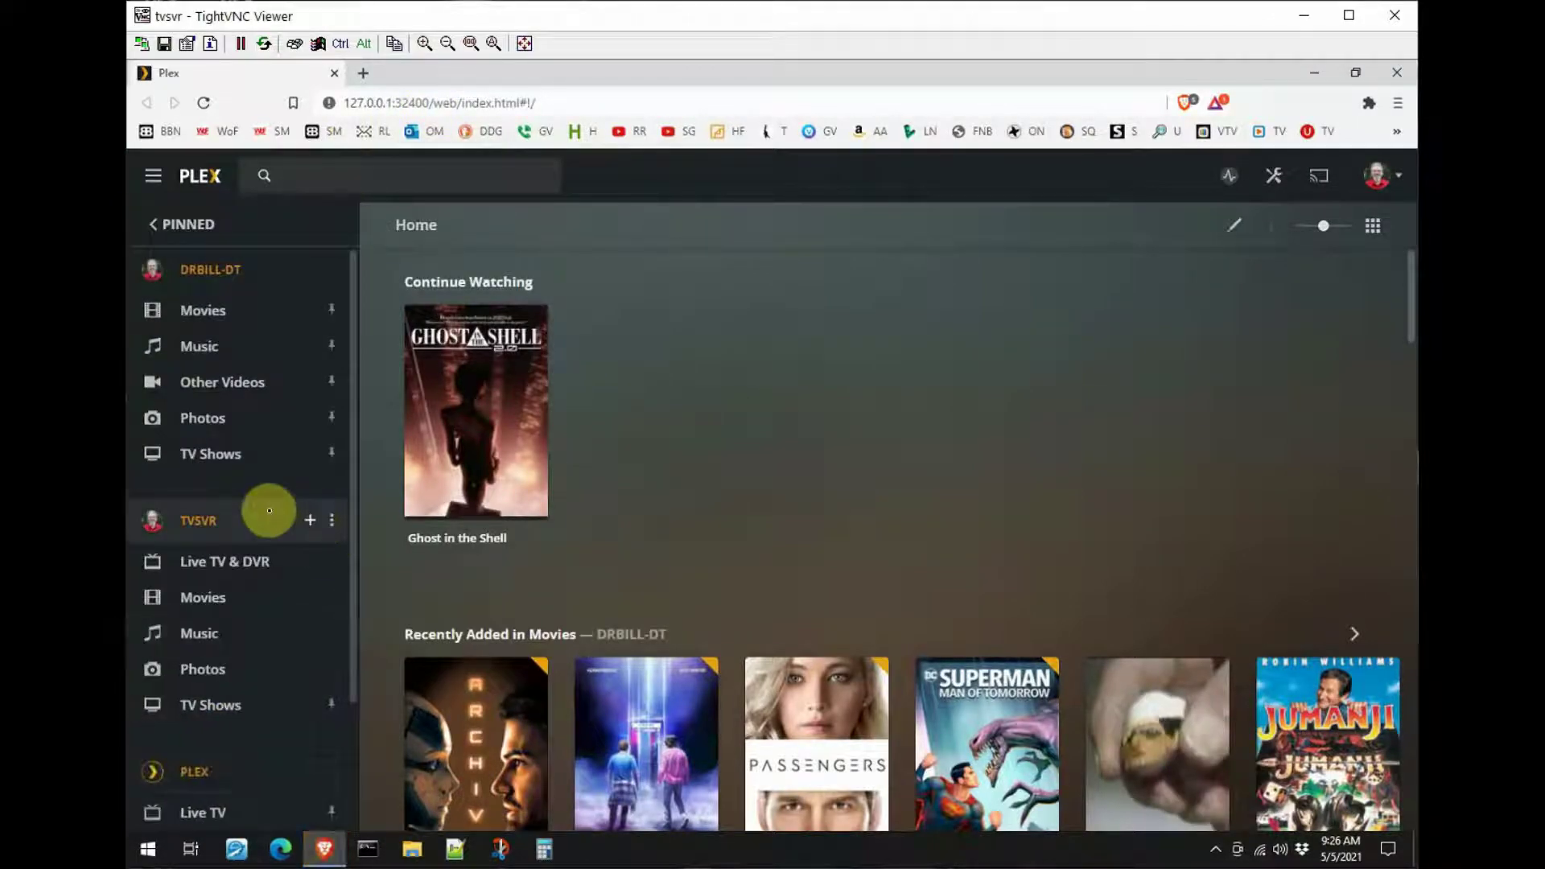
scroll(269, 510, down, 3)
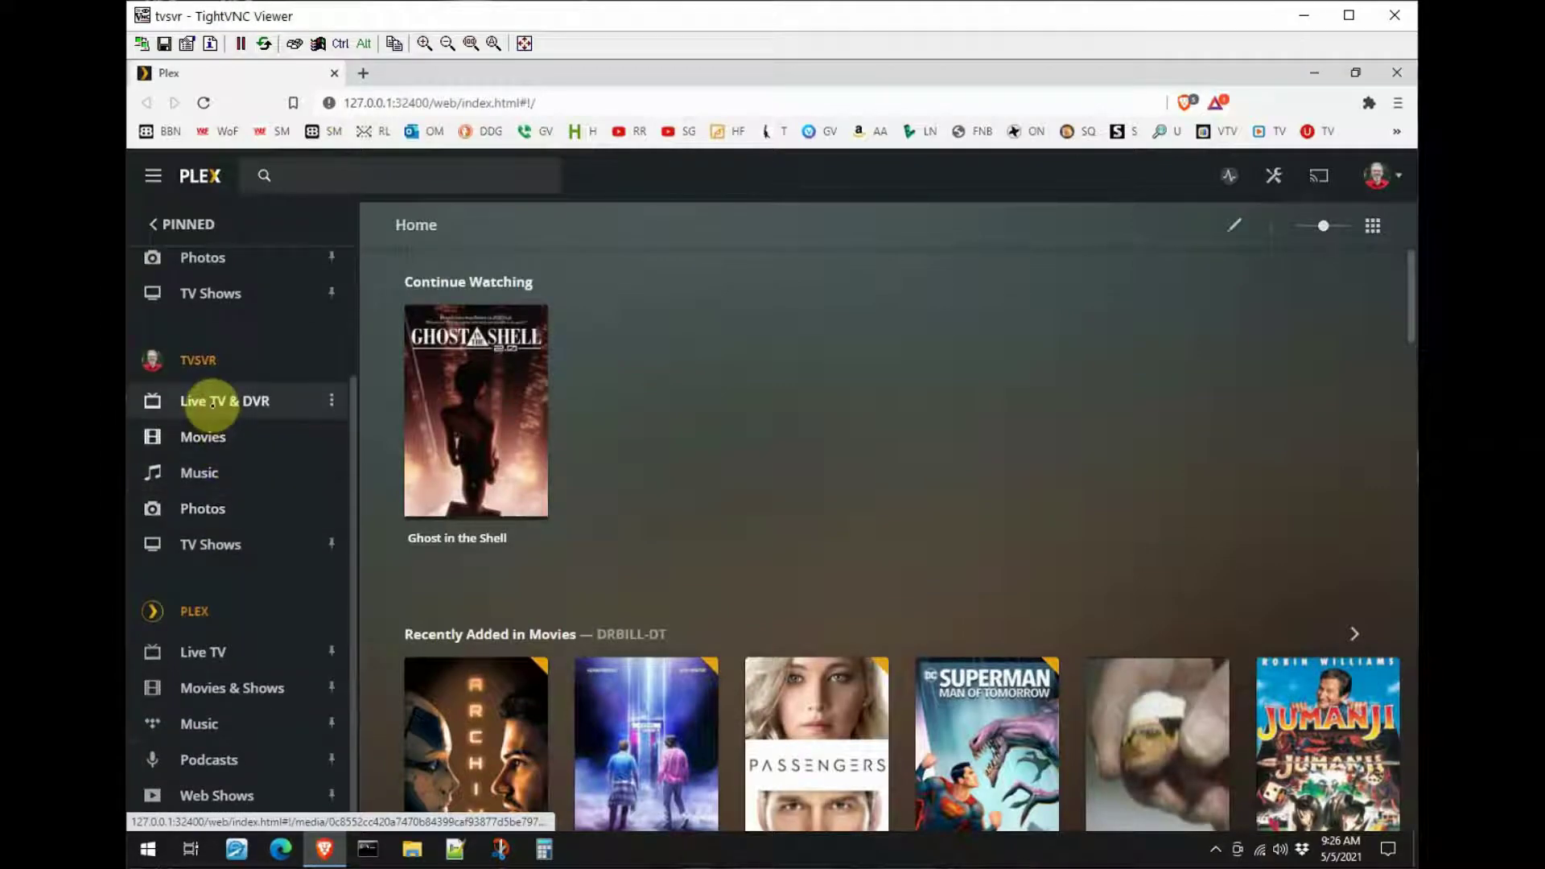
click(213, 403)
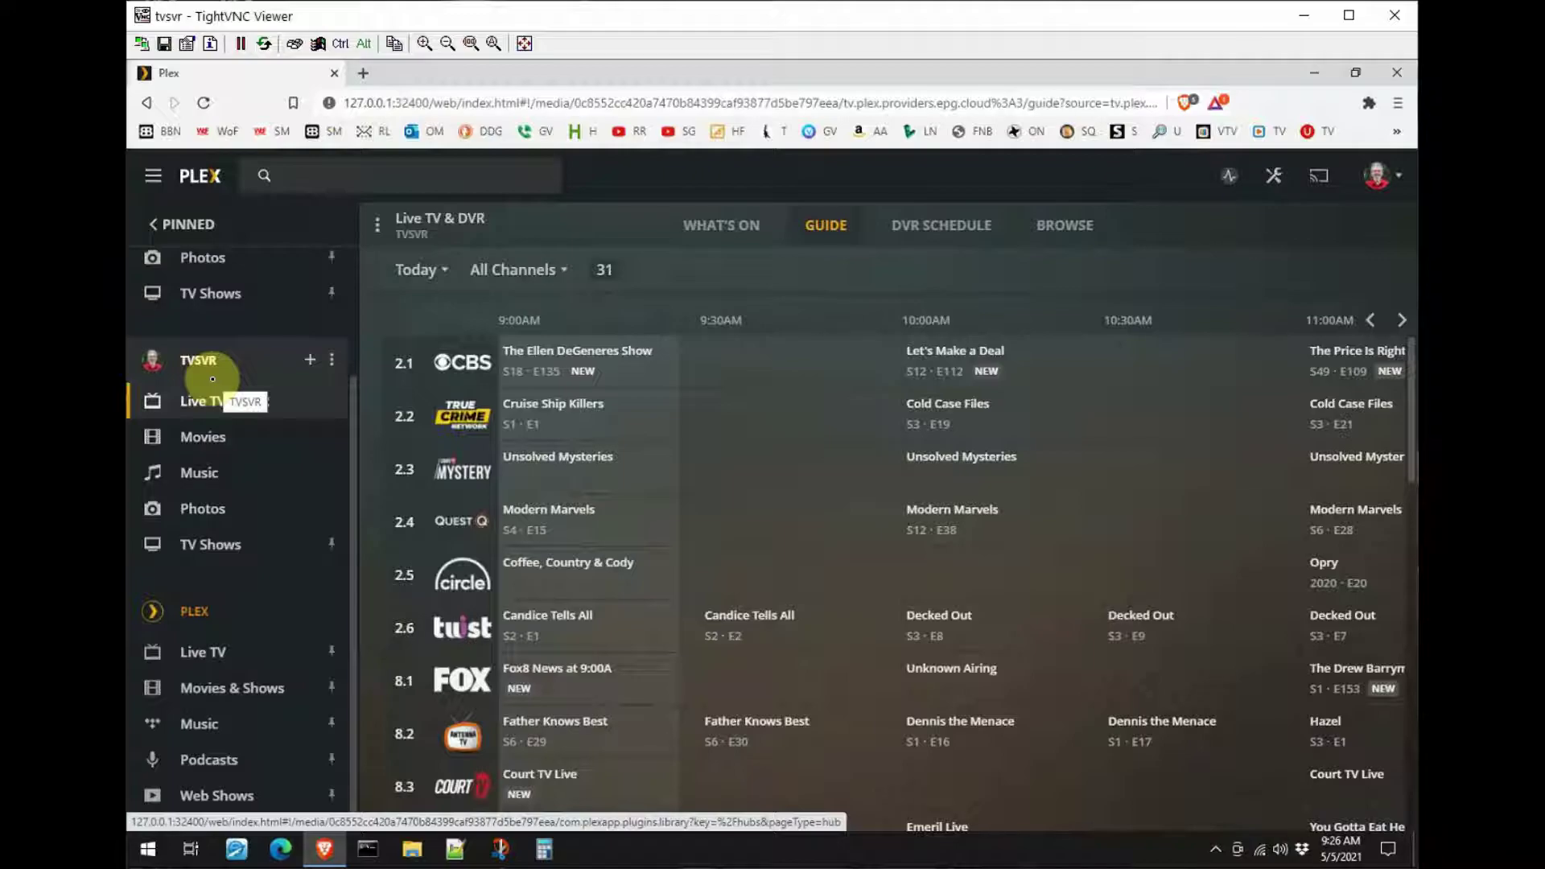
mouse_move(564, 363)
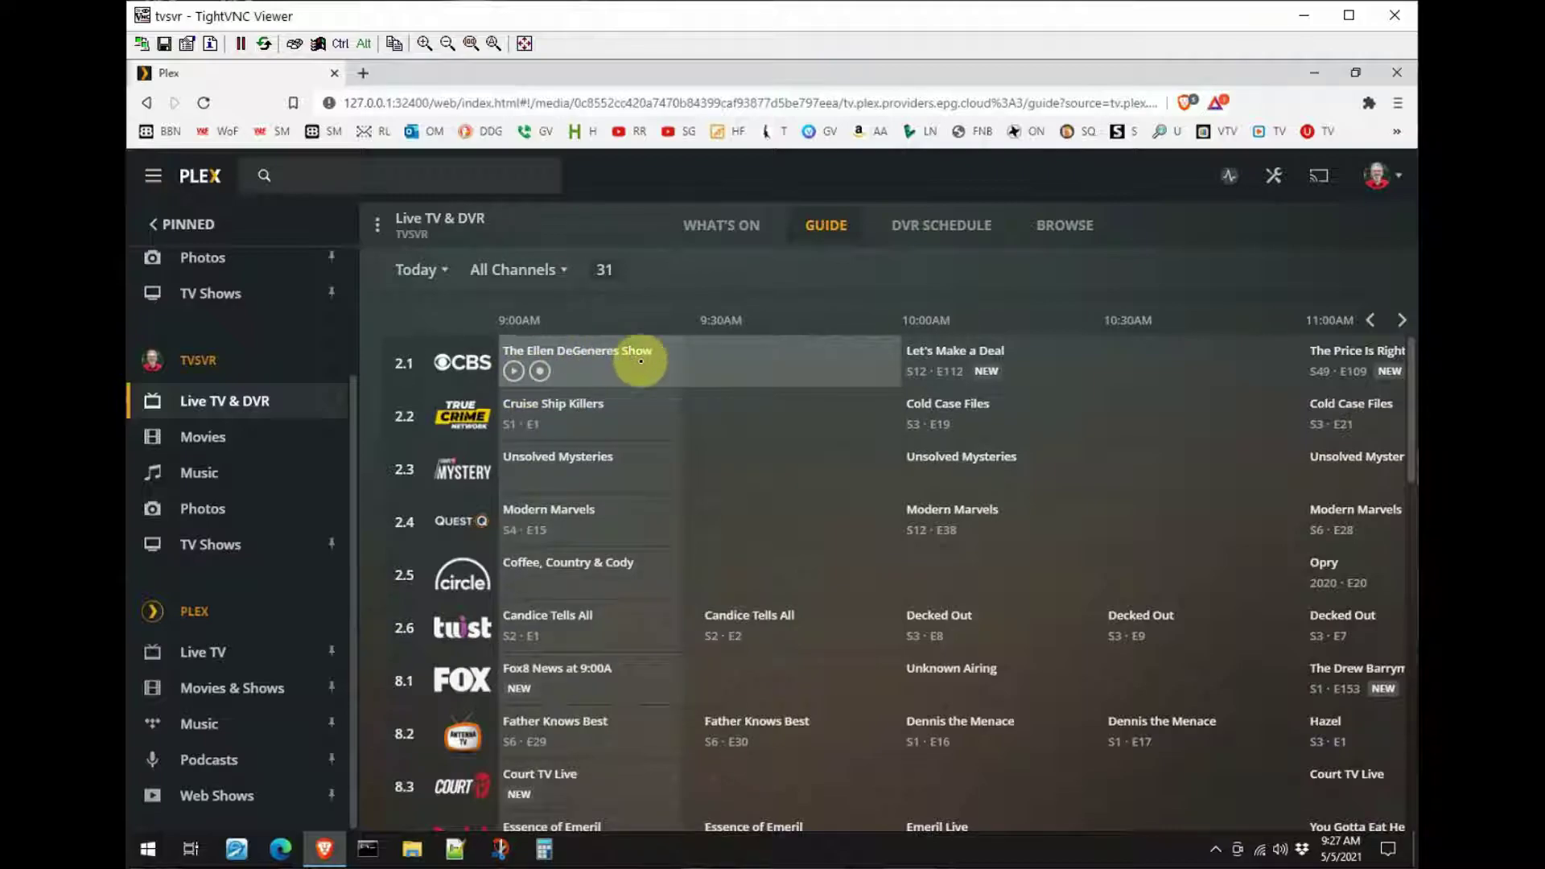
mouse_move(611, 562)
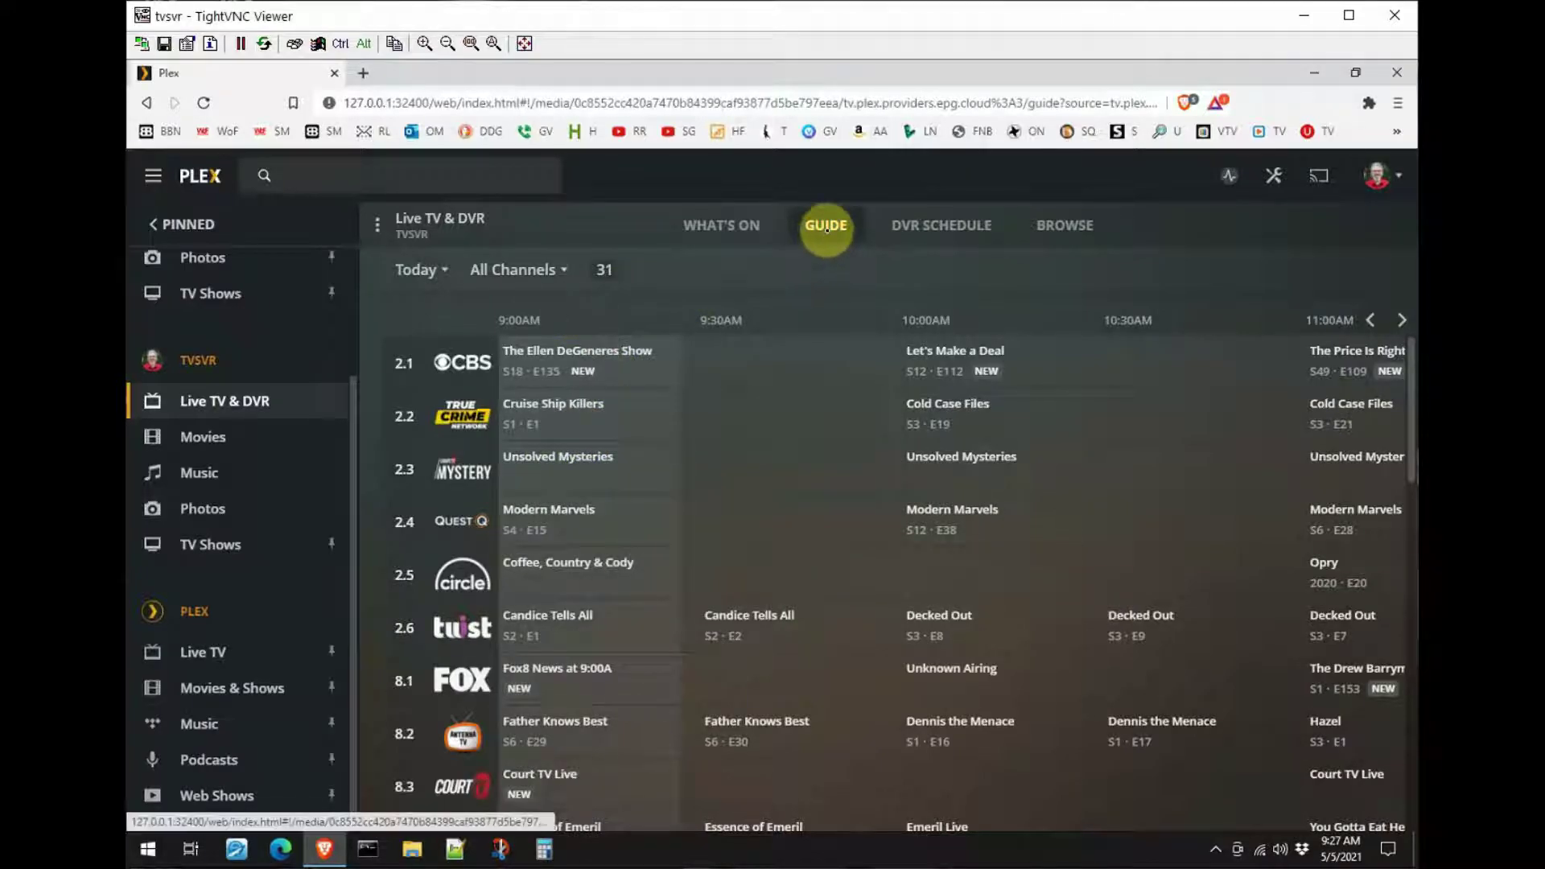
- Review the DVR schedule's calendar of planned recordings and the recording priority list
click(937, 230)
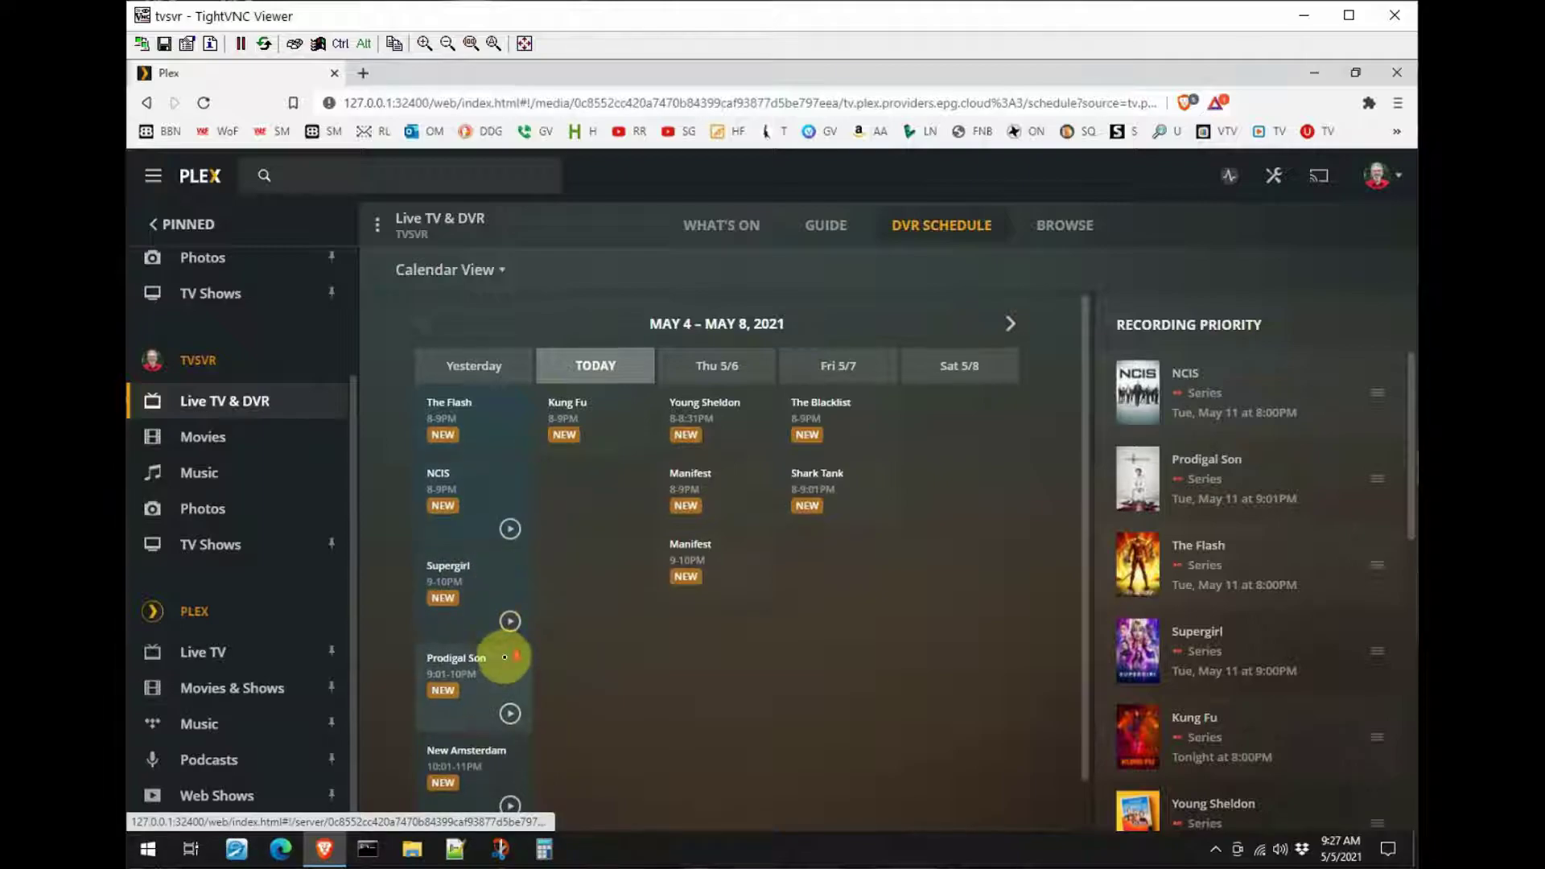
scroll(504, 653, down, 1)
scroll(505, 660, up, 1)
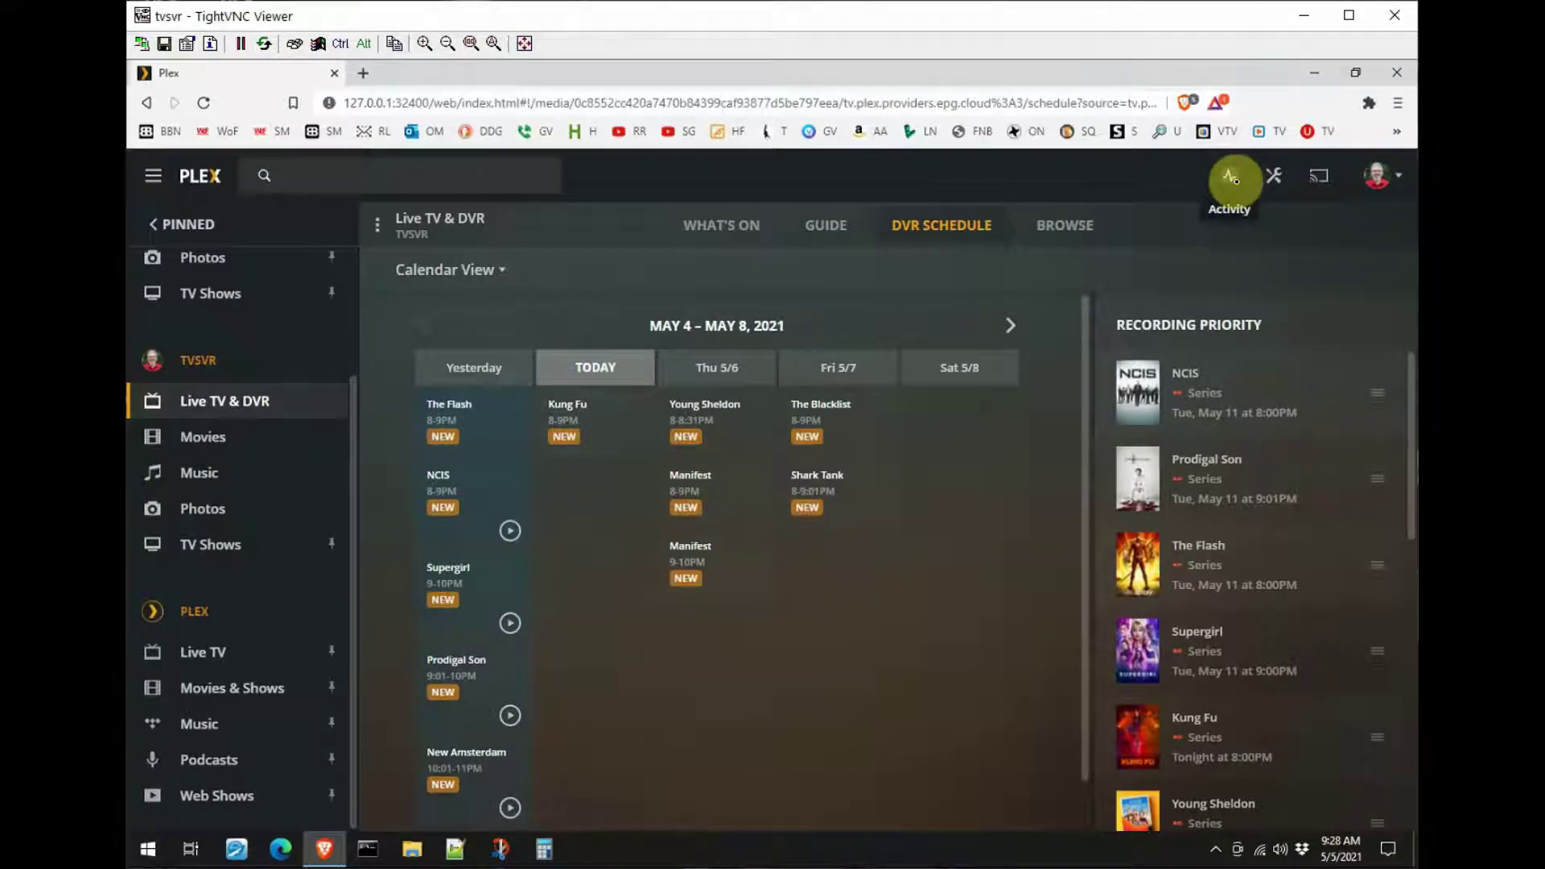
- Open the Live TV & DVR management settings for the TVSVR server
click(1272, 175)
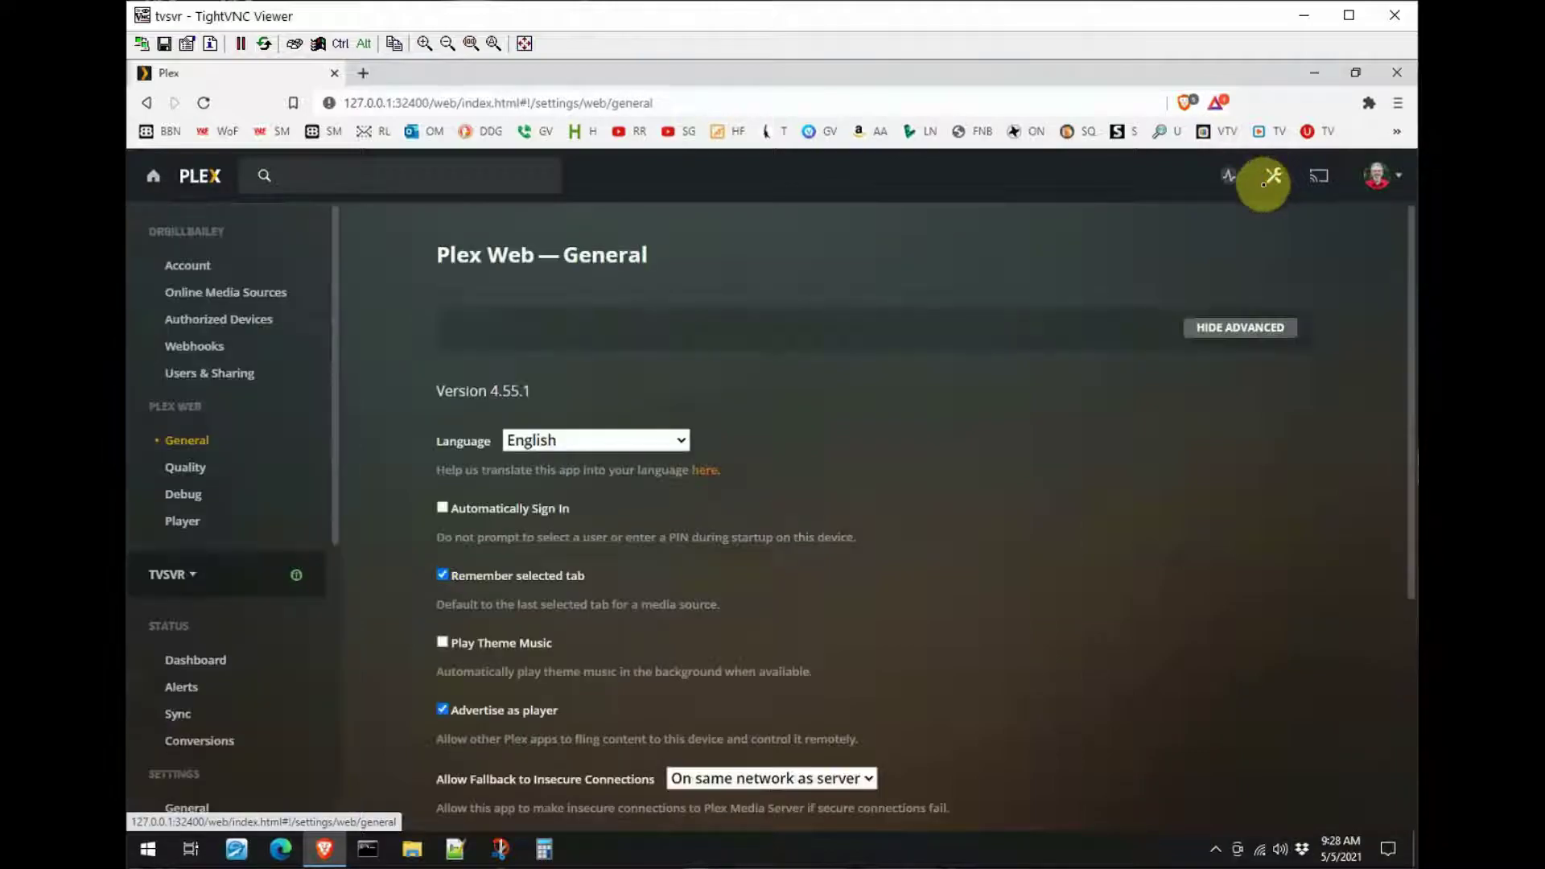
scroll(242, 507, down, 6)
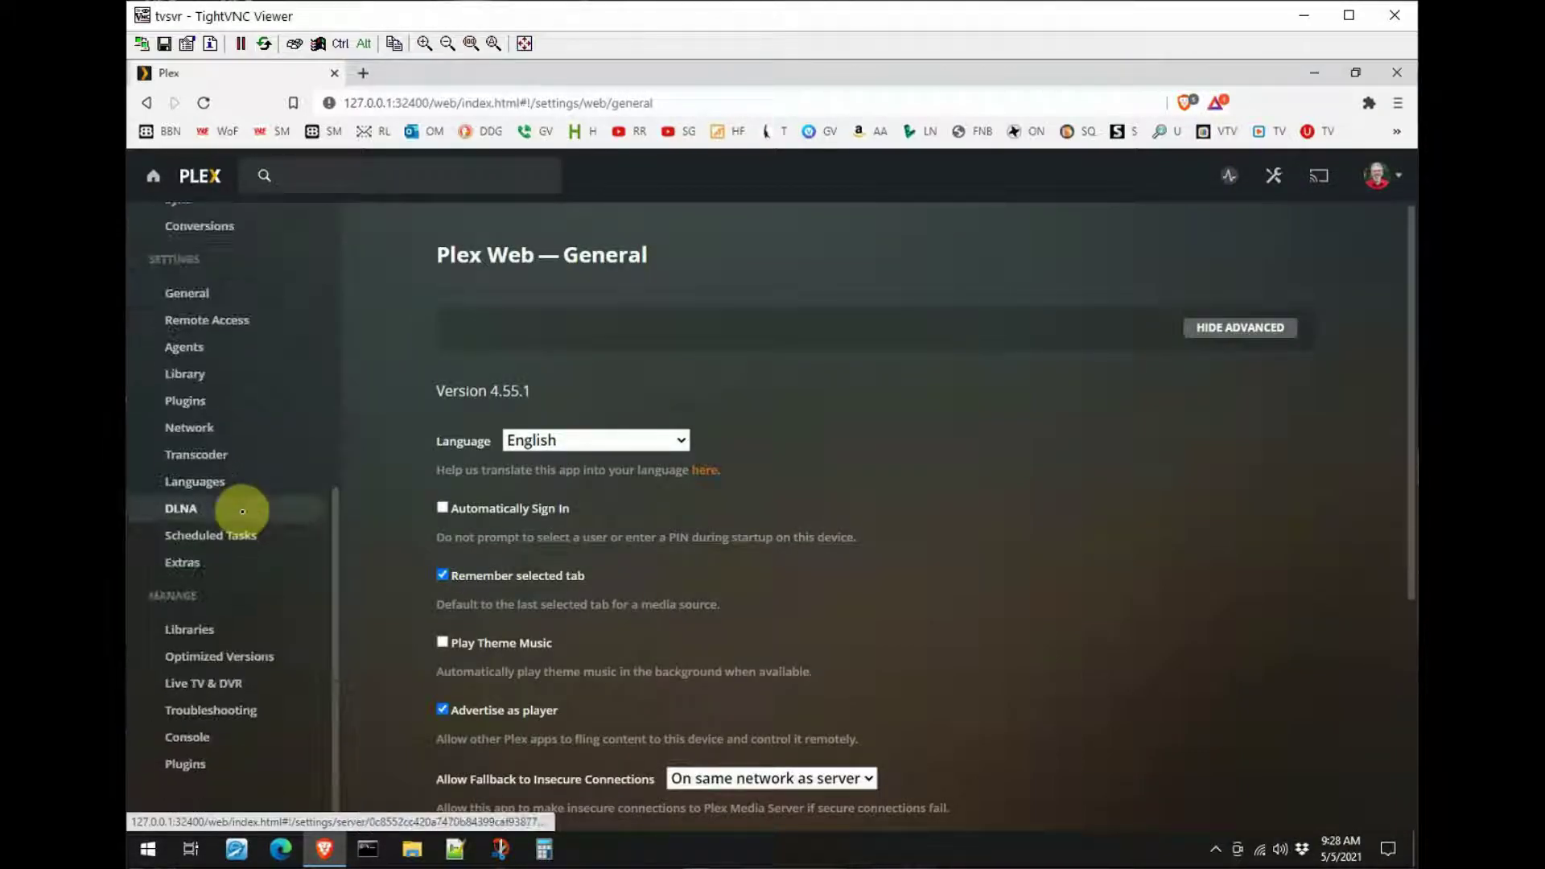
click(211, 683)
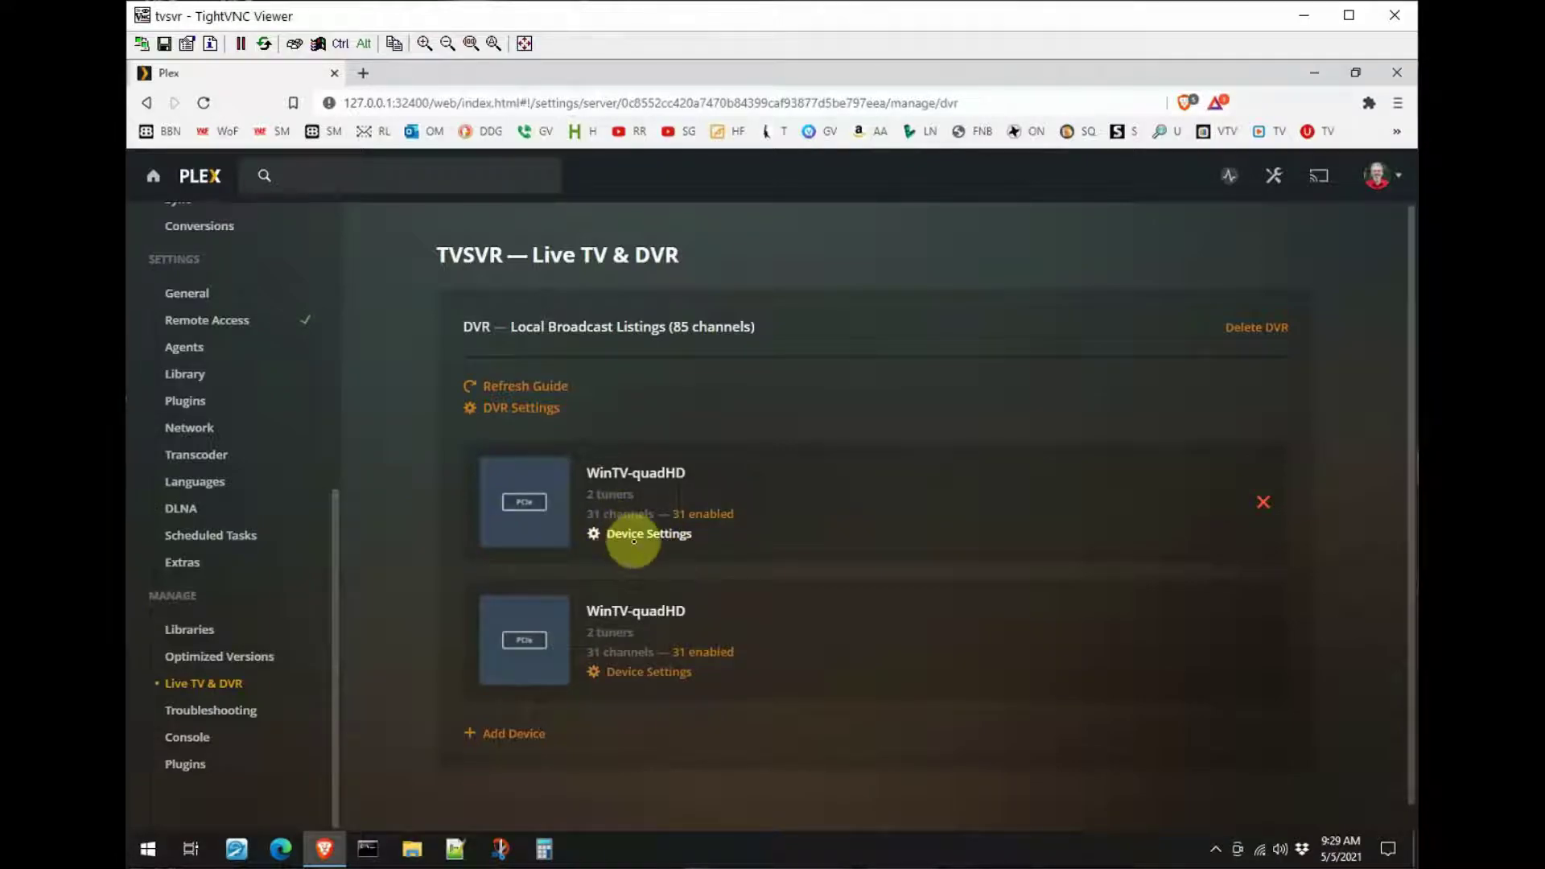
- Check the options for converting video while recording in the first WinTV-quadHD's device settings, and cancel without saving
click(649, 537)
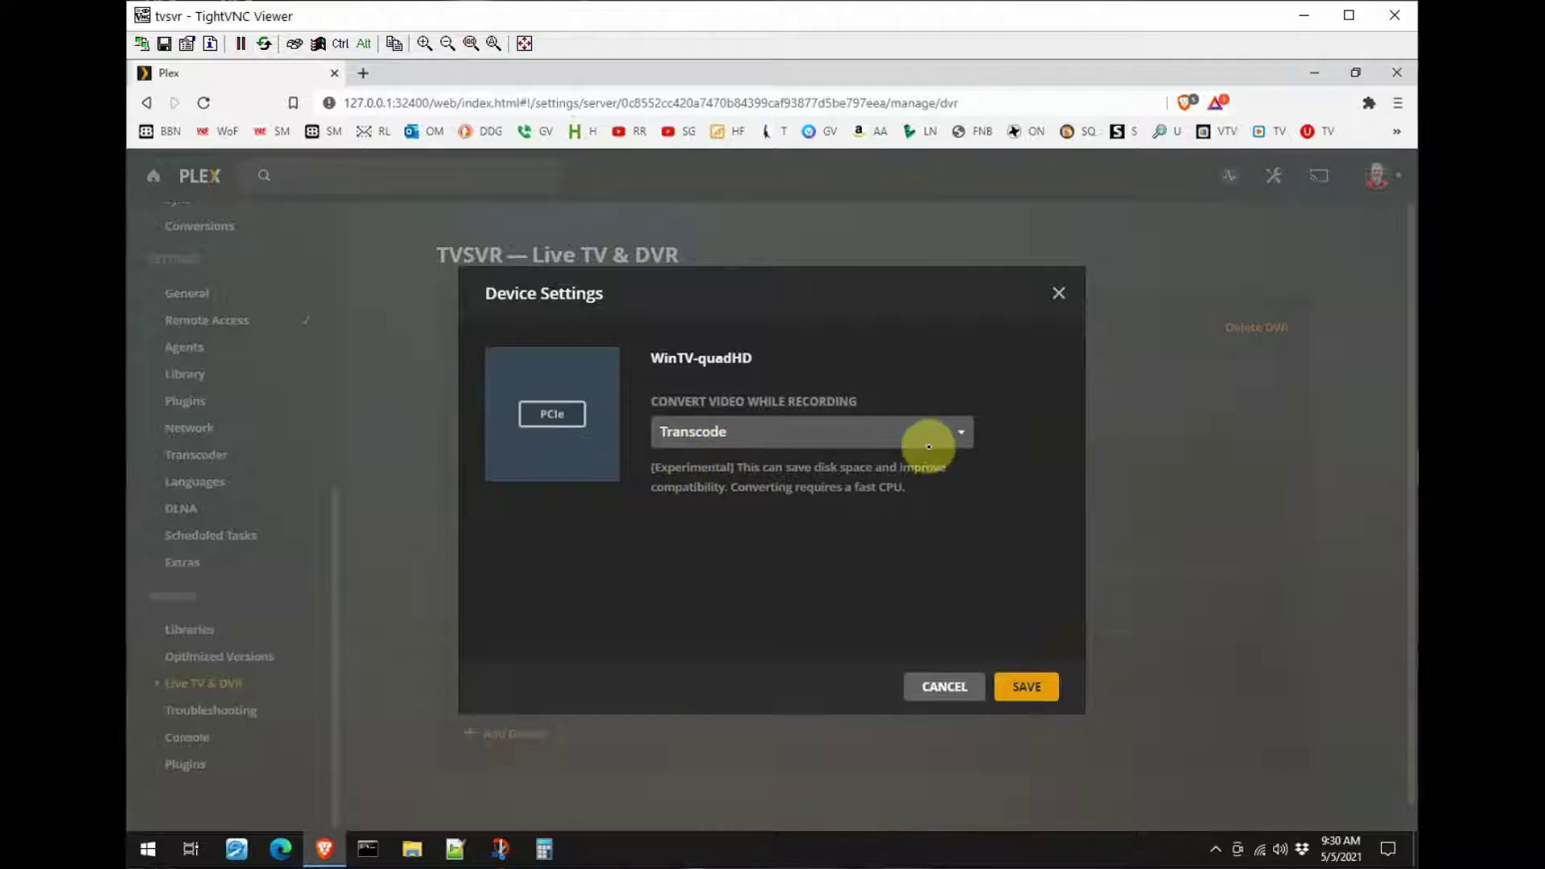
click(965, 437)
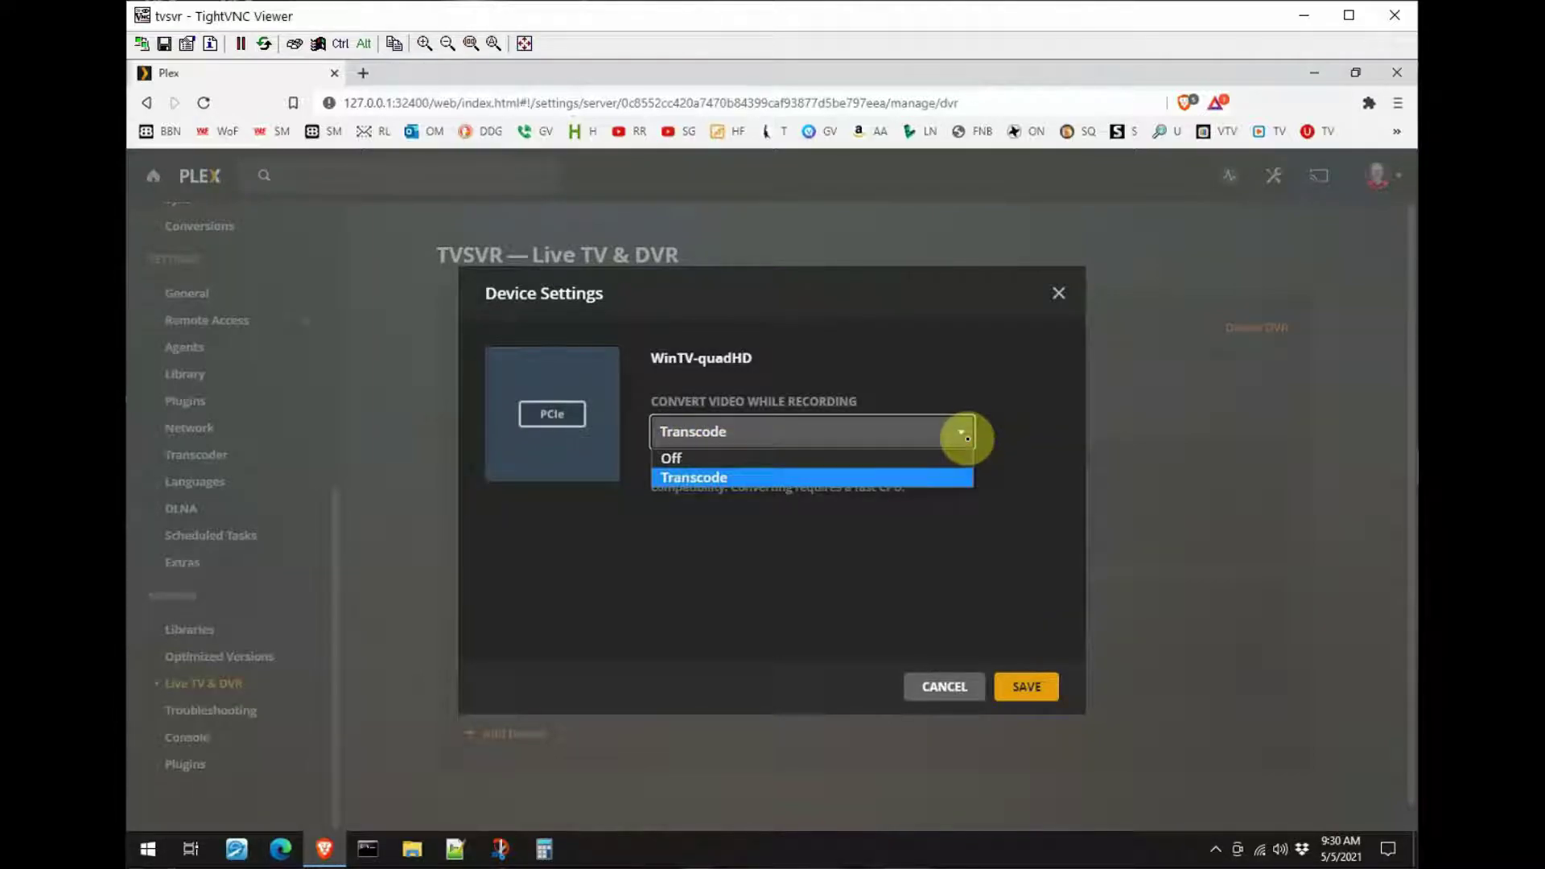
click(999, 428)
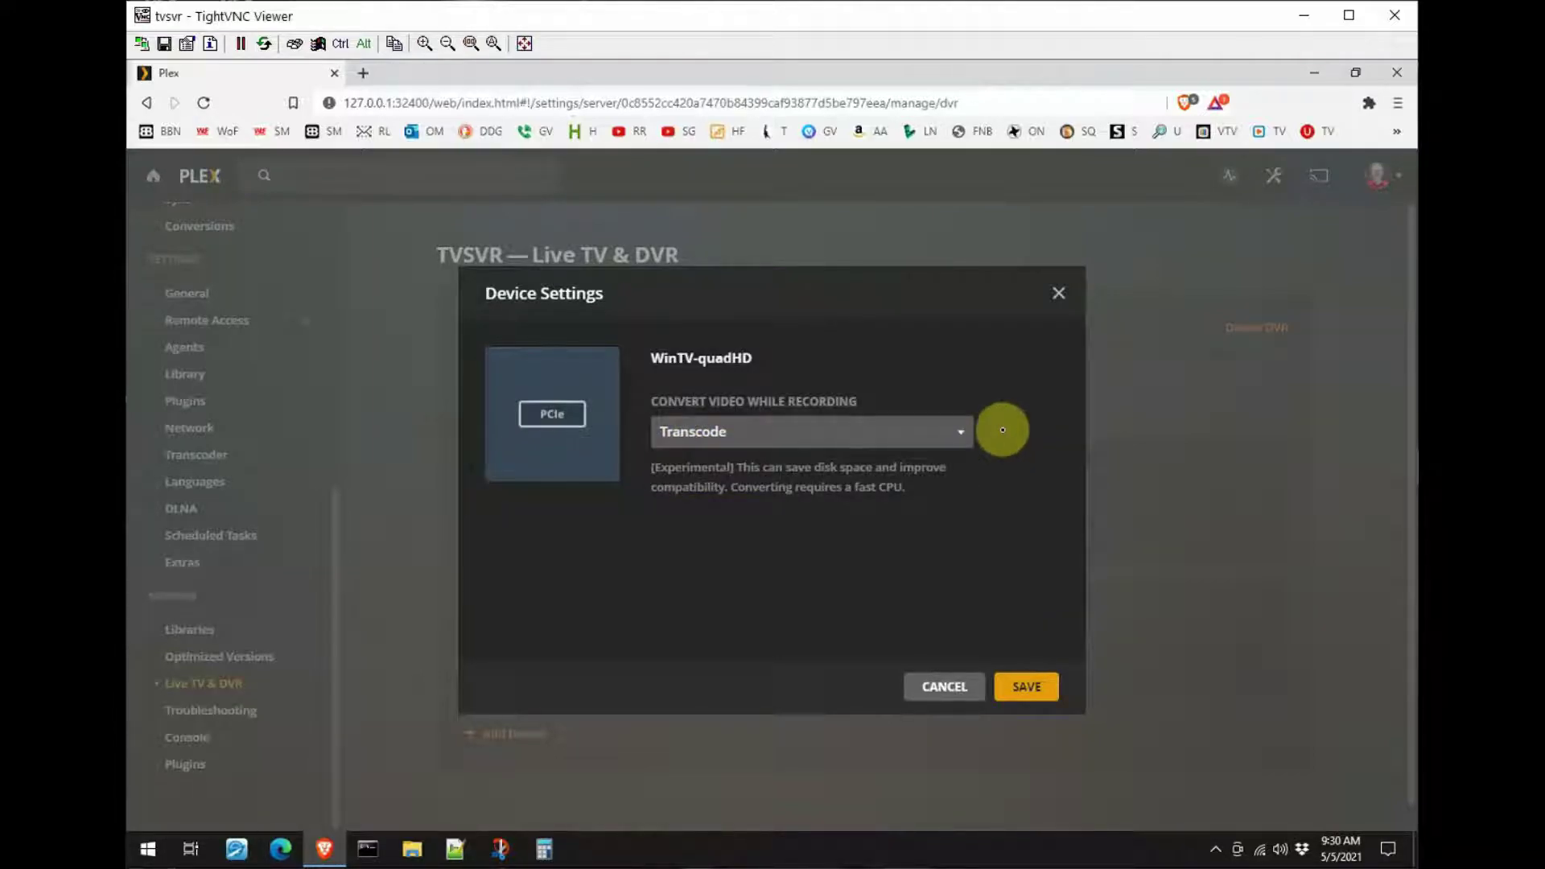
click(955, 690)
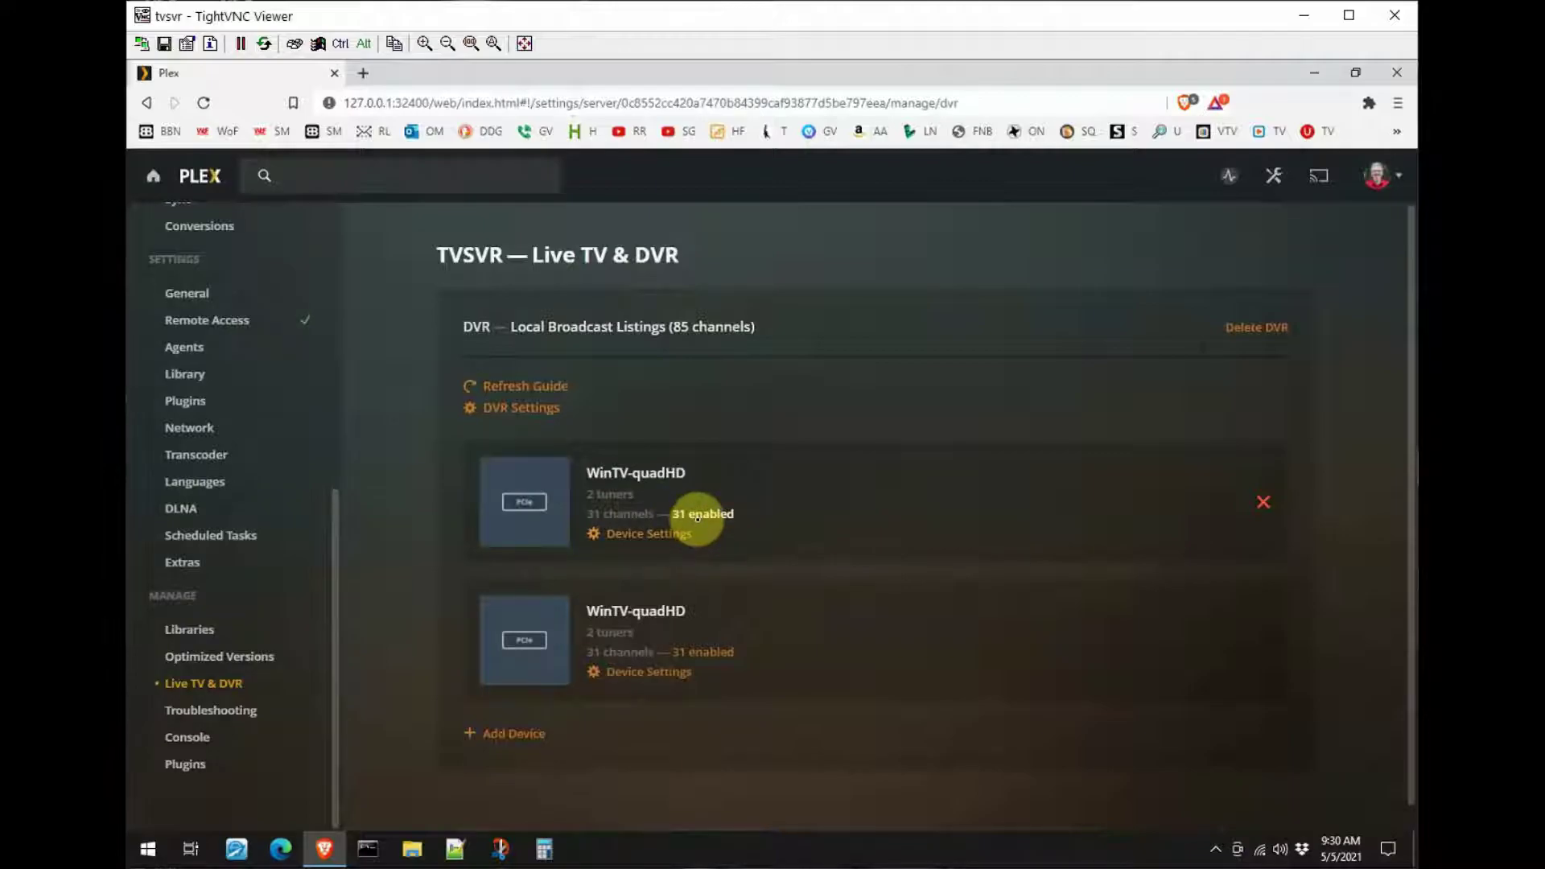
- Look through the first WinTV-quadHD's enabled channels, their signal strength and guide channel assignments
click(698, 516)
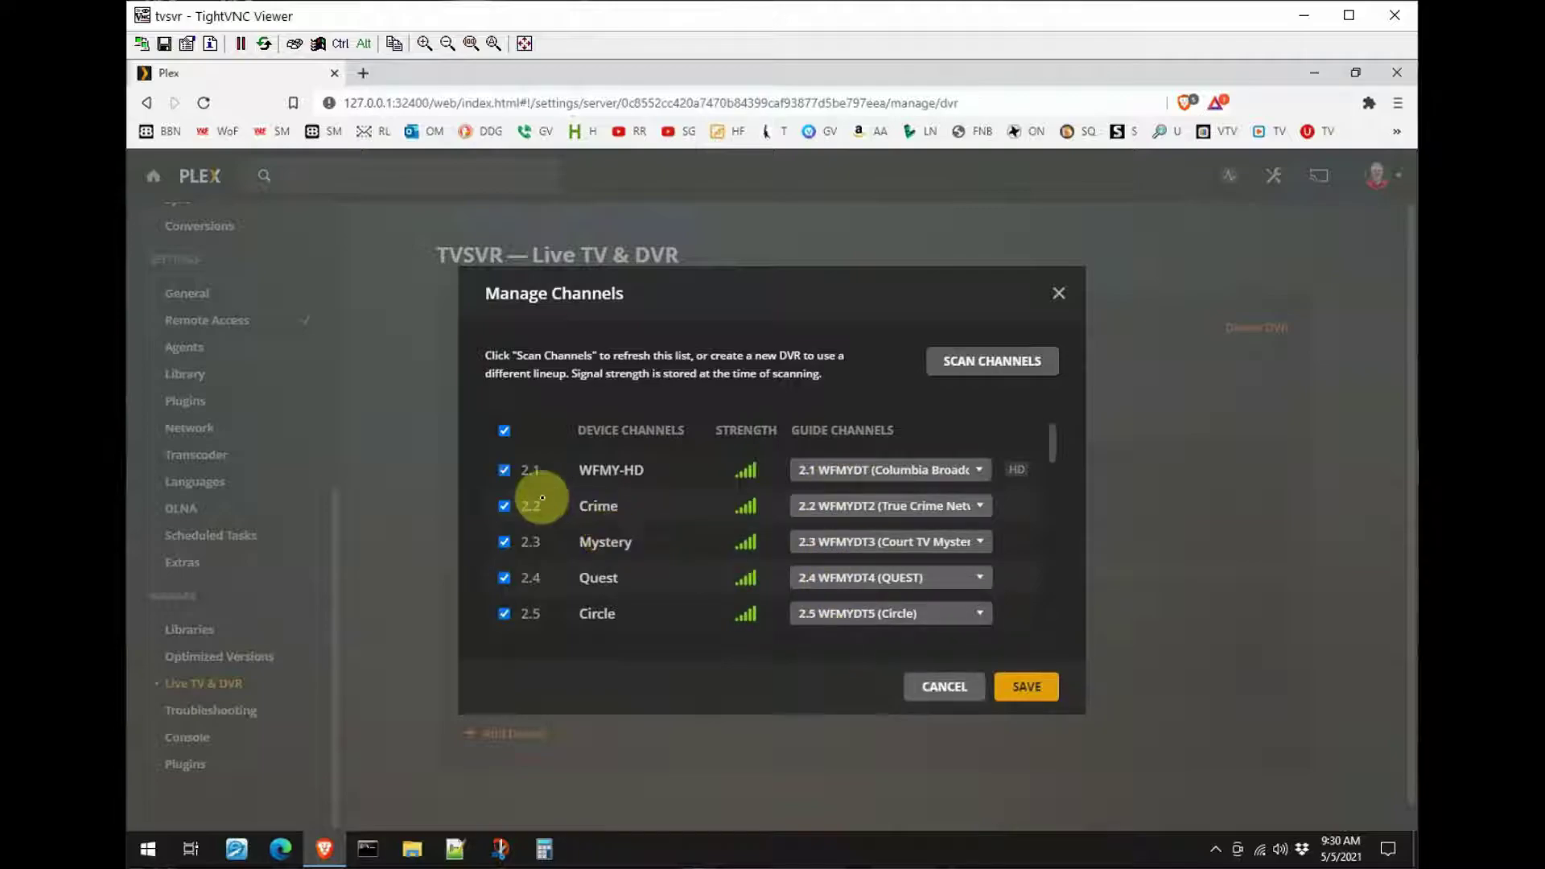
scroll(551, 475, down, 15)
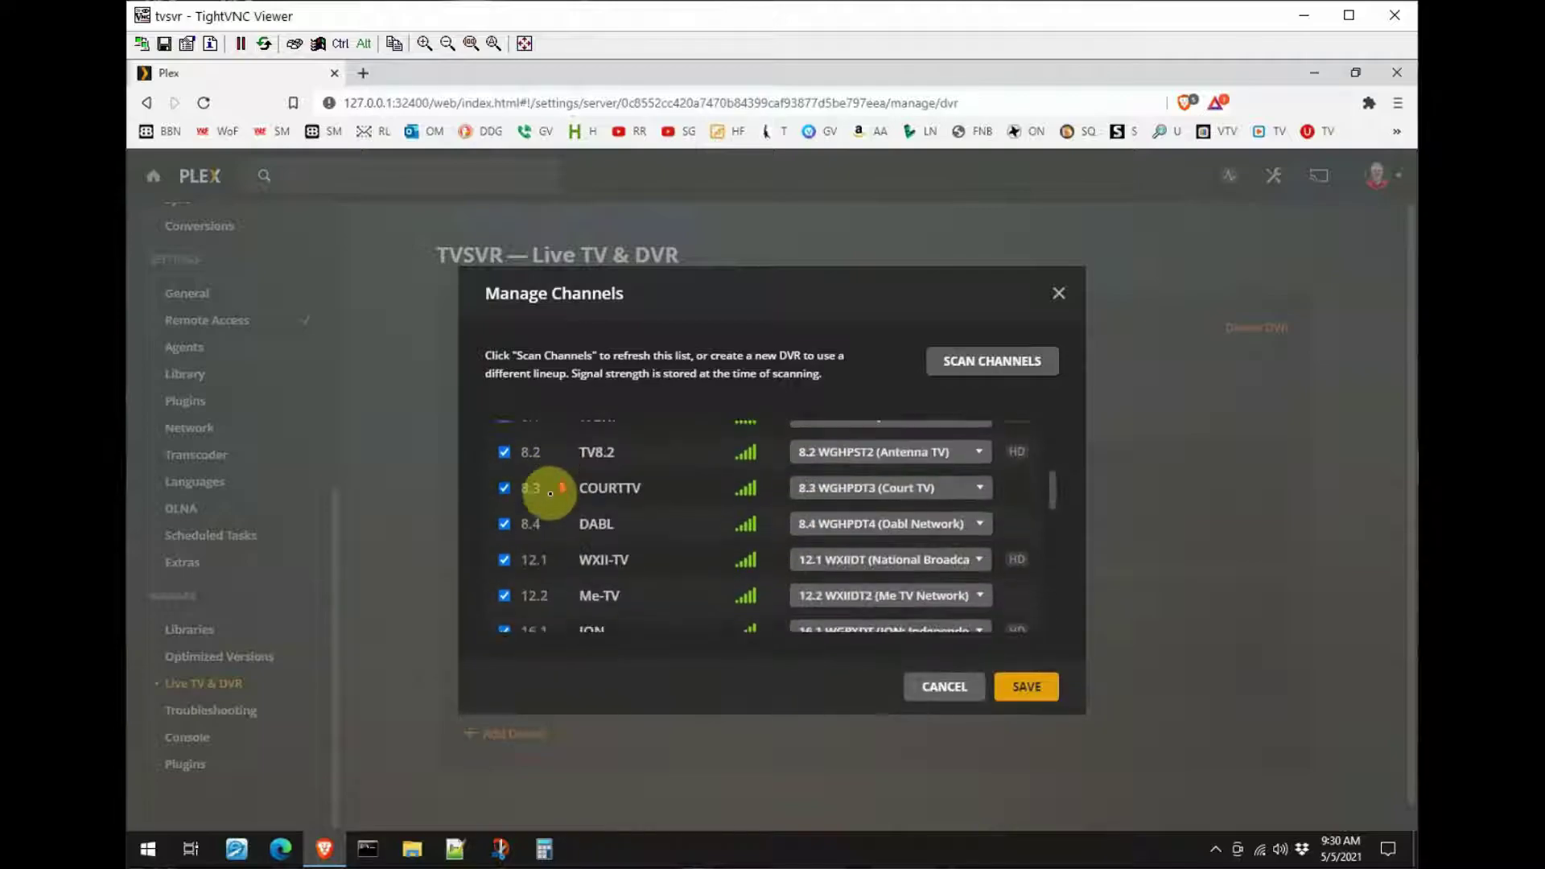
scroll(547, 505, down, 5)
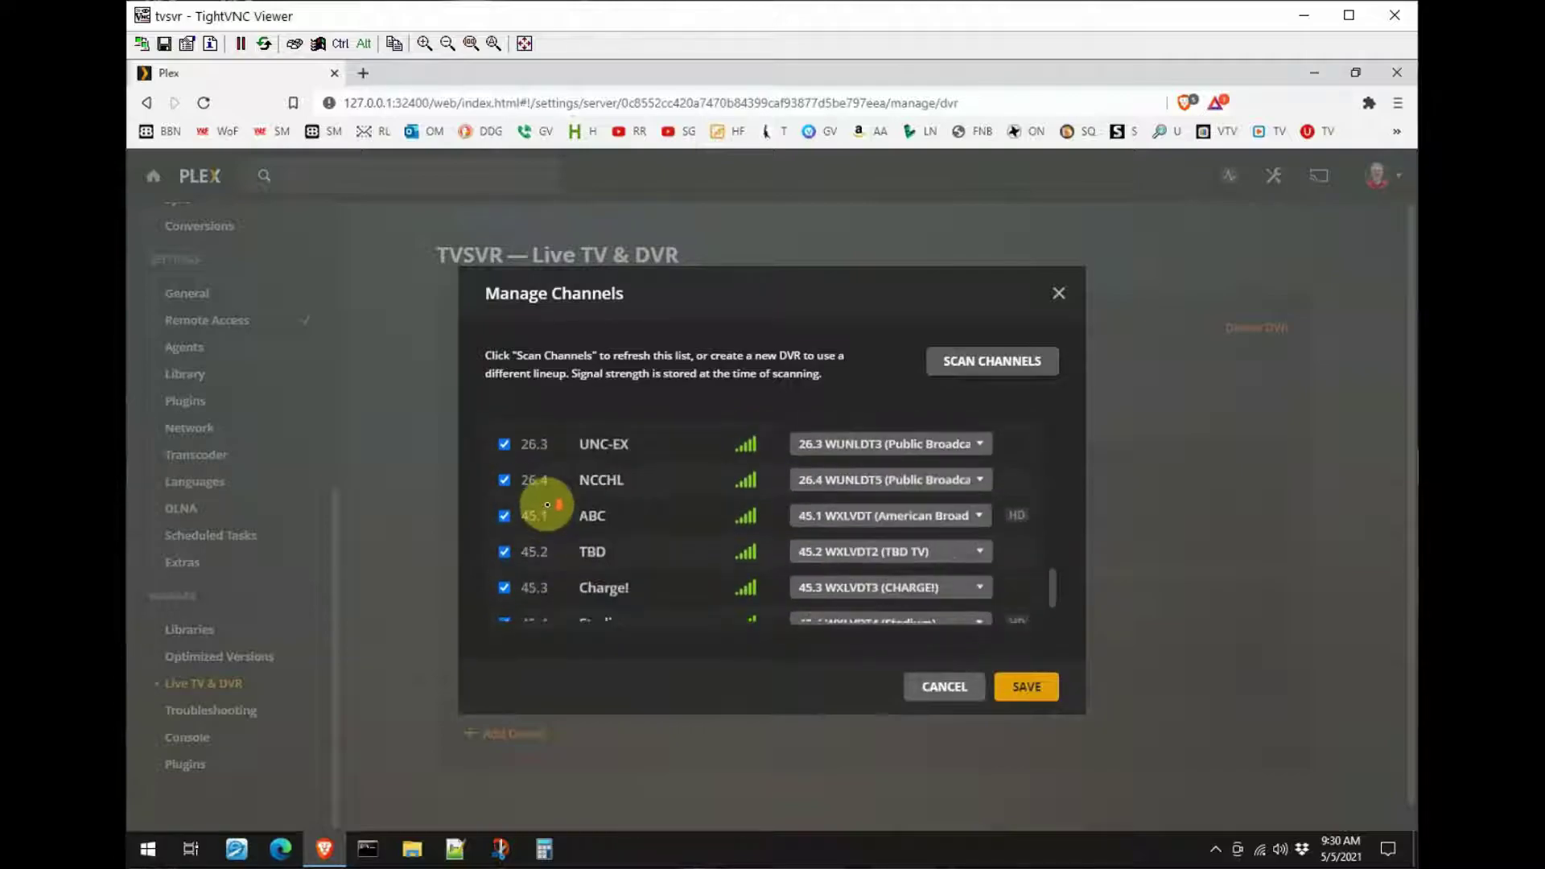
scroll(543, 507, up, 15)
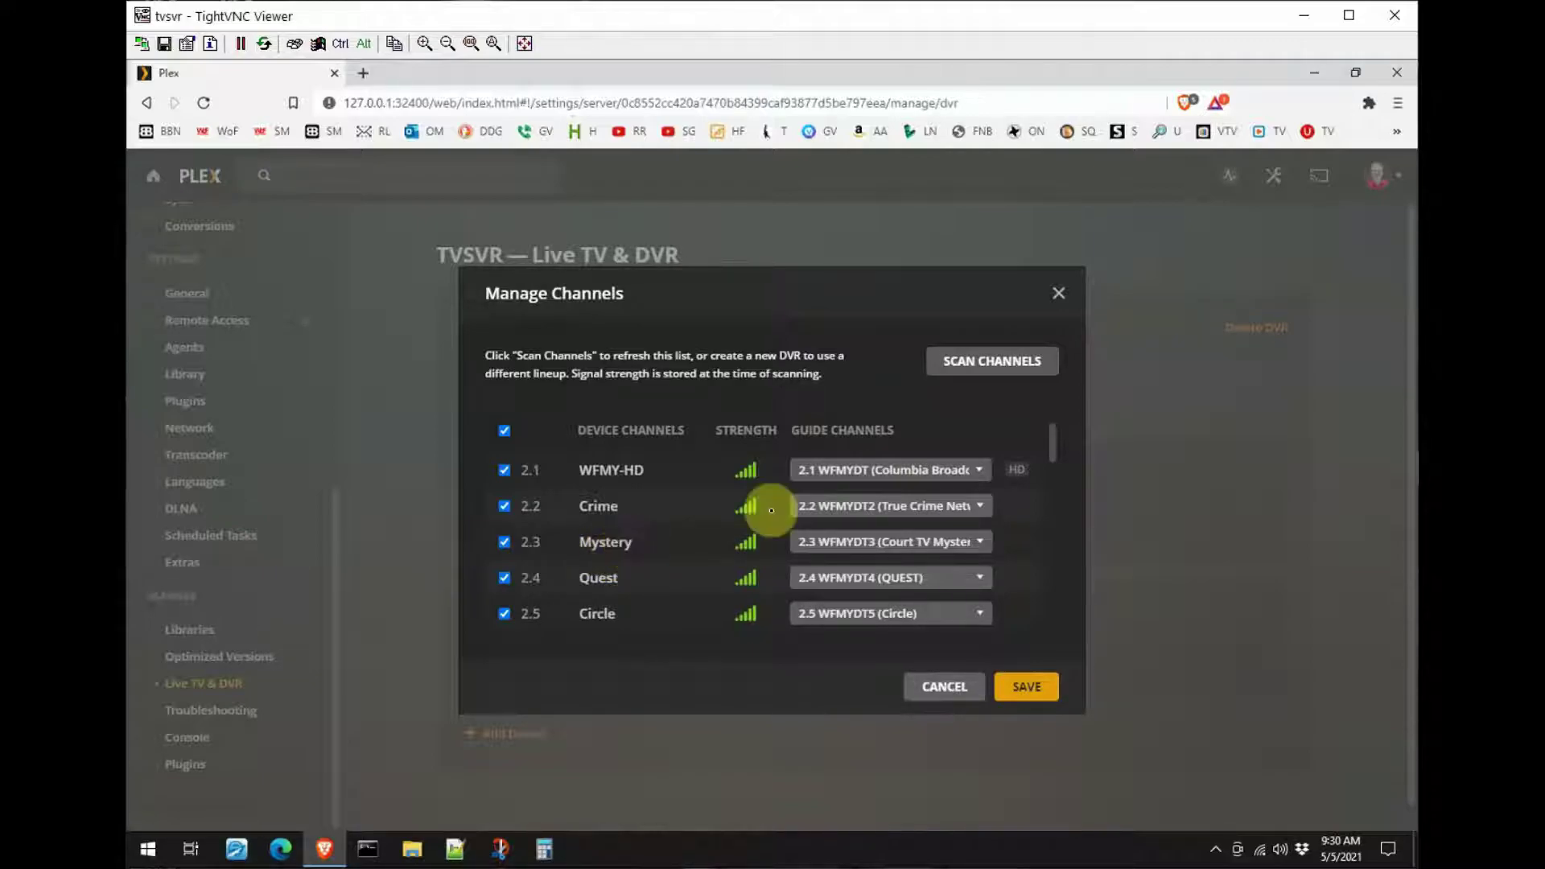
- Check the guide channel choices for channel 2.1 WFMY-HD and look through the rest of the device channel list
click(975, 474)
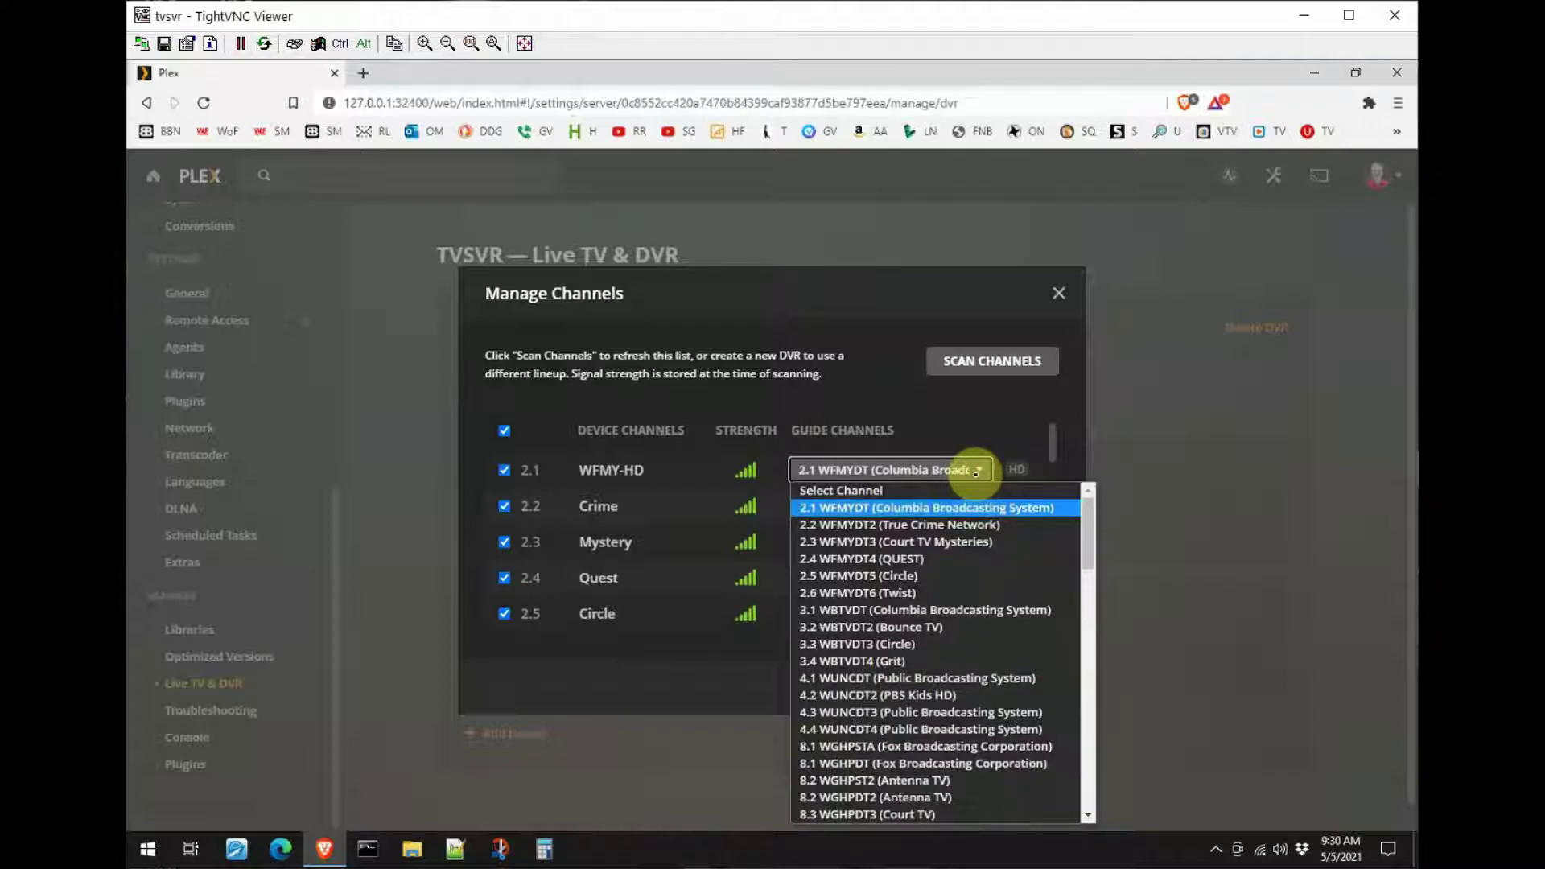
click(966, 406)
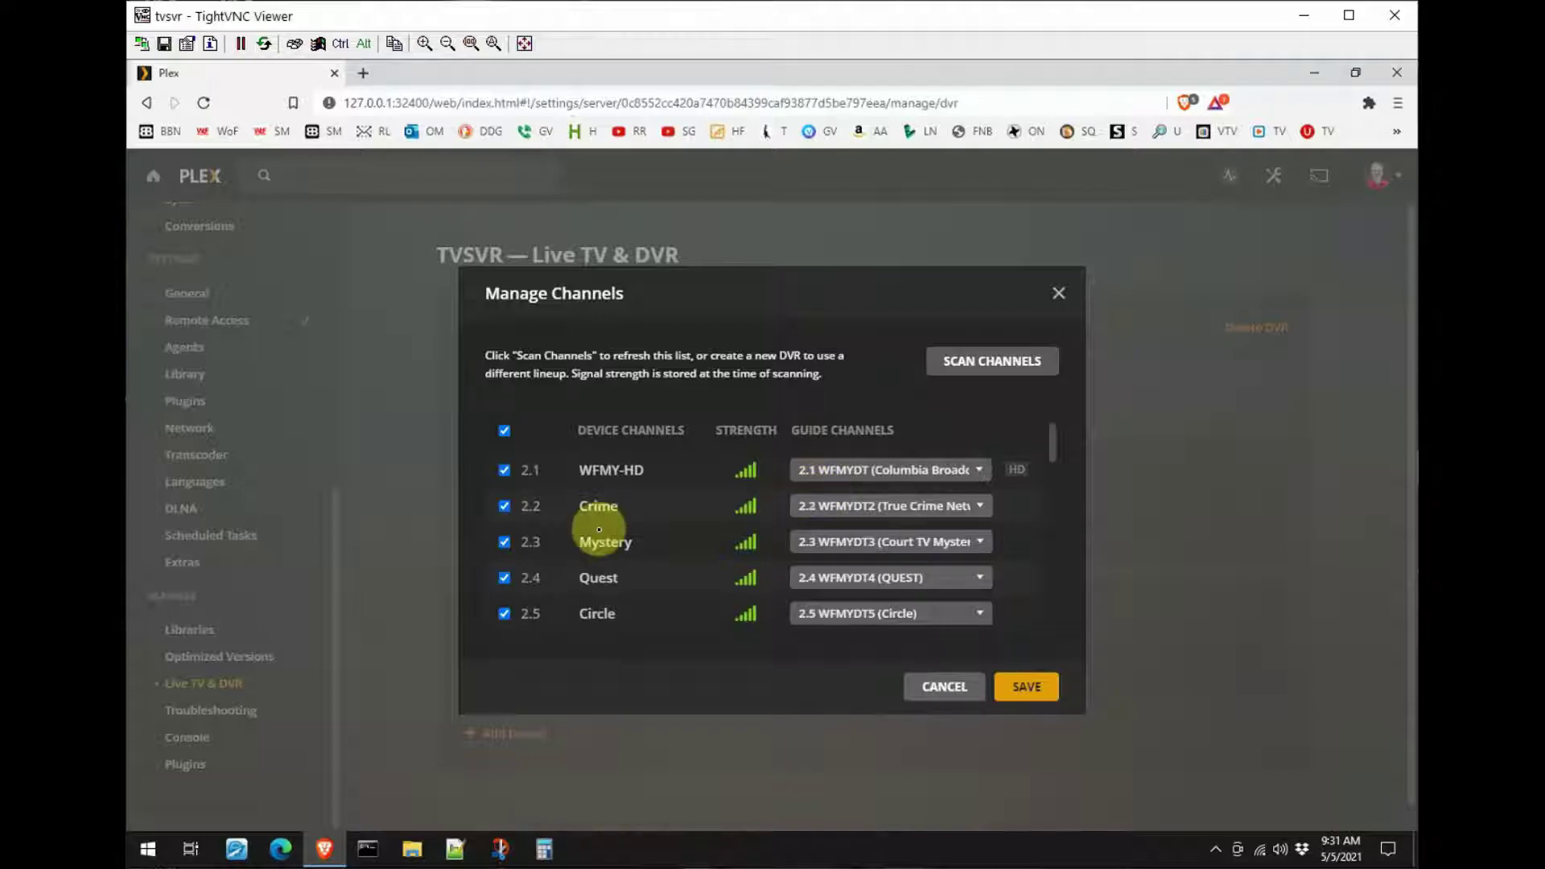
scroll(636, 535, down, 5)
scroll(648, 540, down, 3)
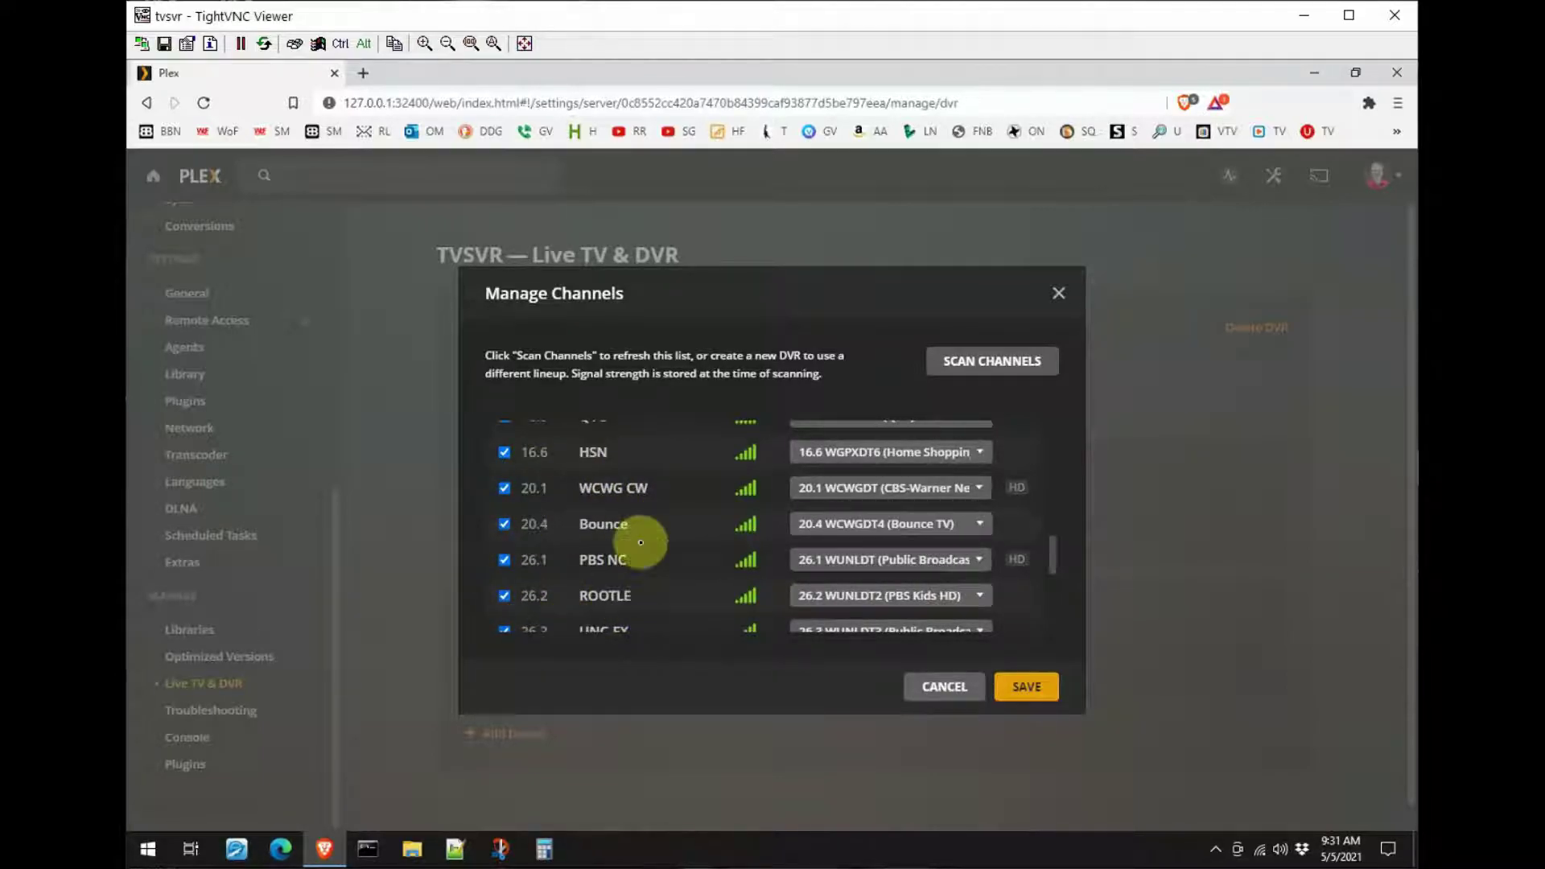
scroll(606, 535, down, 3)
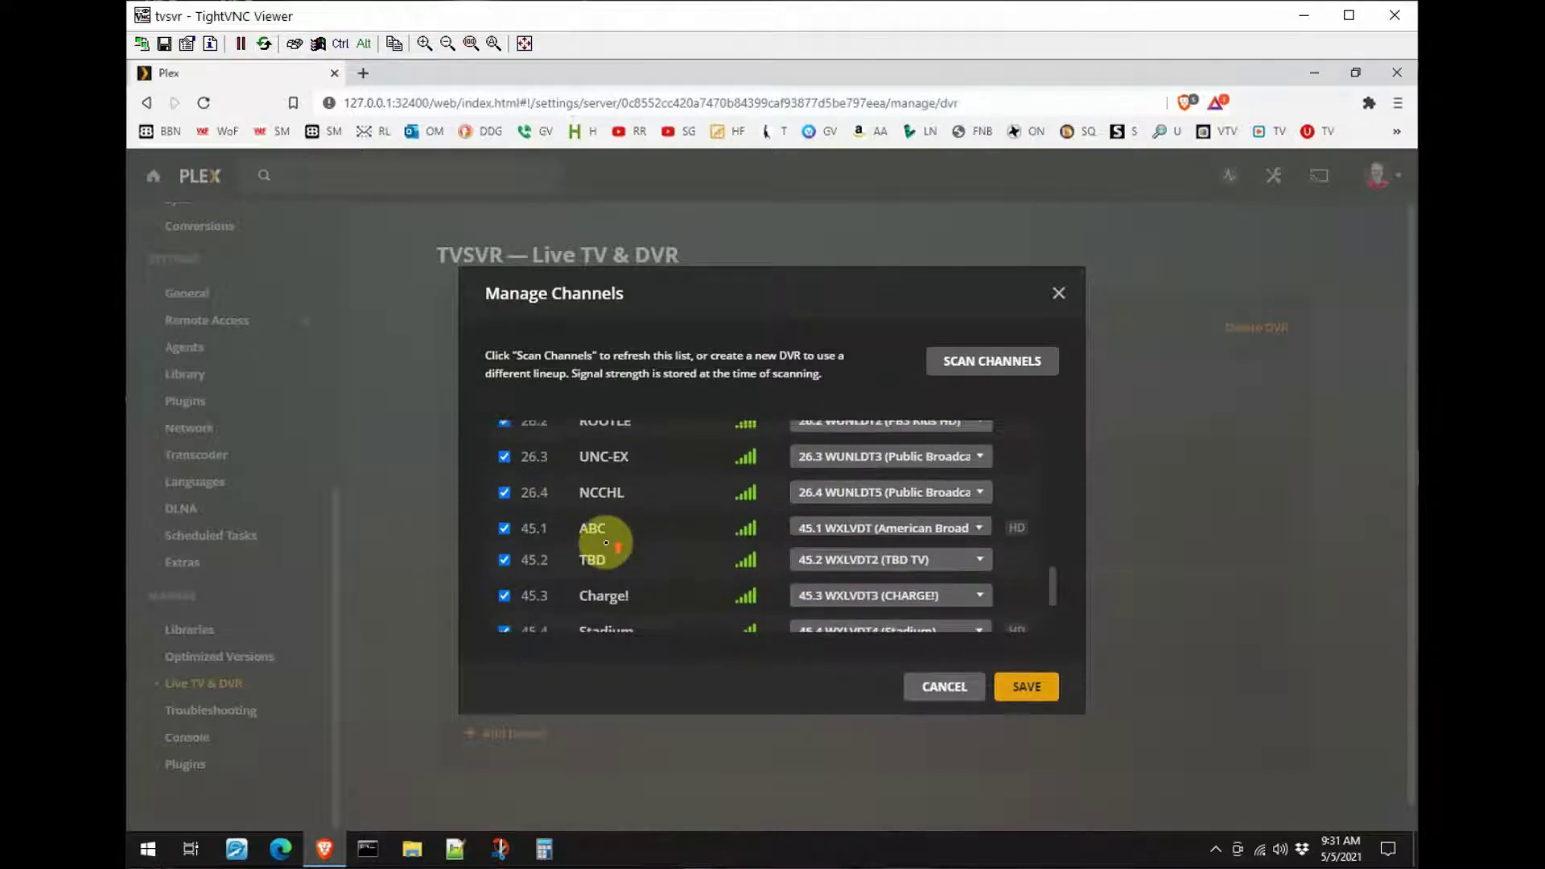
scroll(600, 548, up, 3)
scroll(585, 566, down, 2)
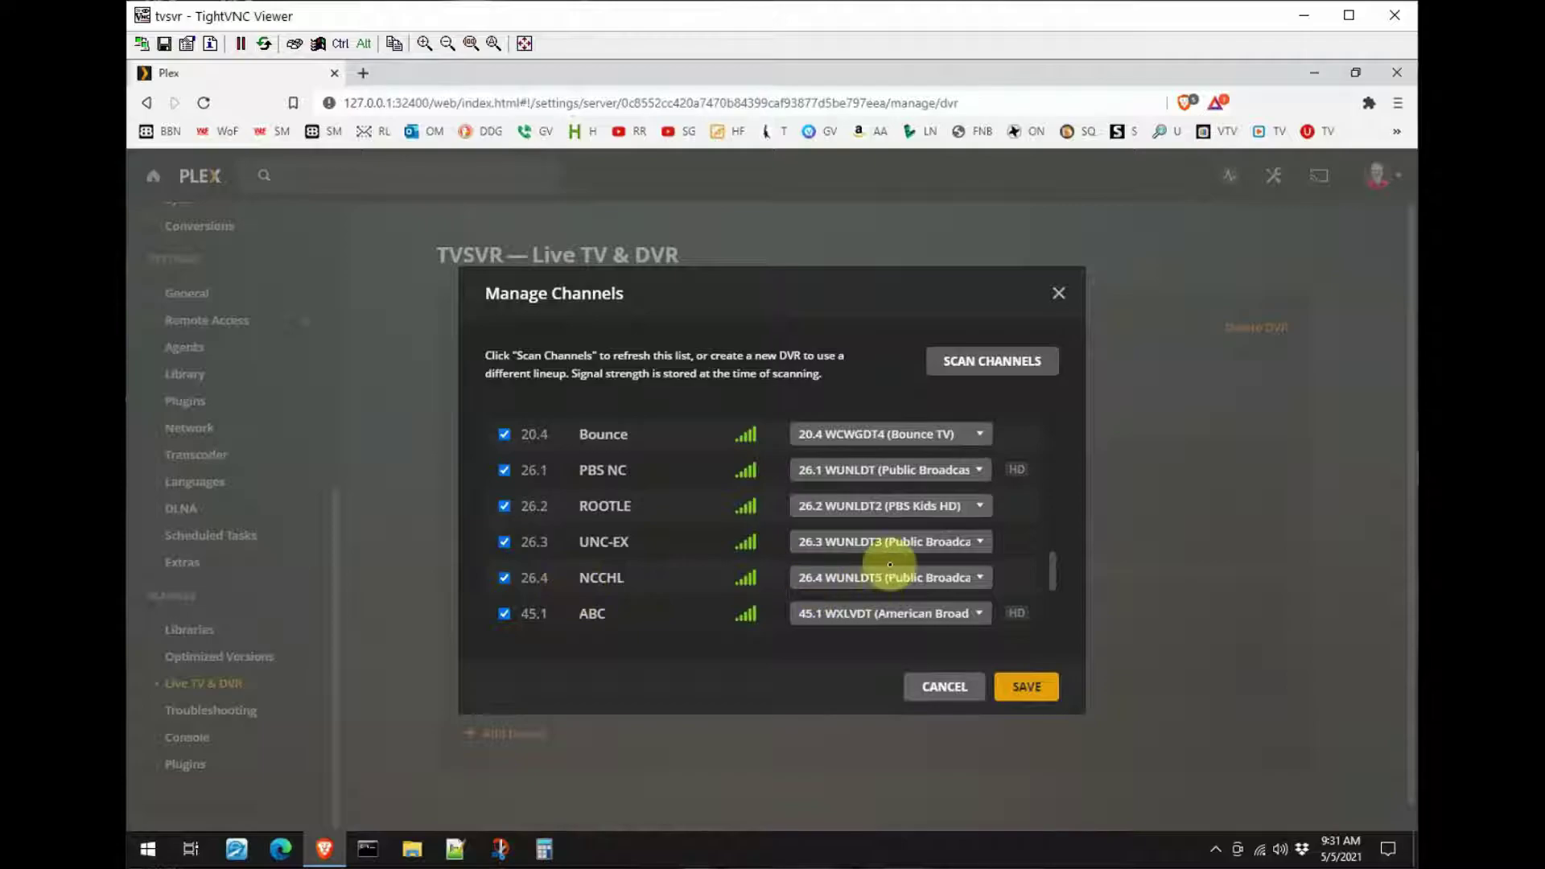
- Check the guide channel choices for channel 26.2 ROOTLE, including Select Channel, and cancel channel management without saving
click(980, 507)
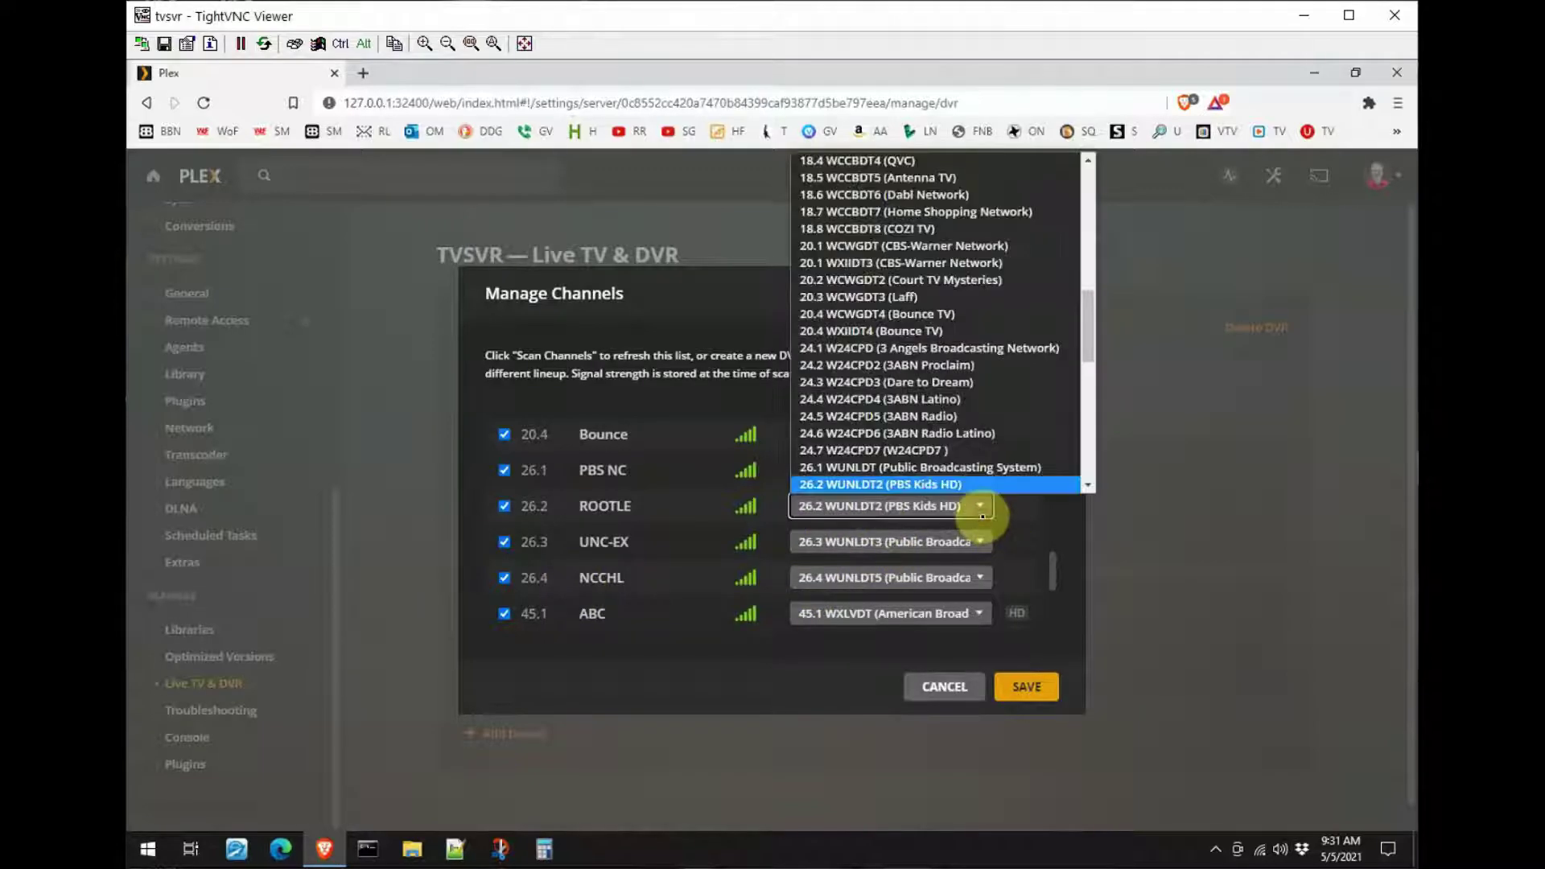
scroll(910, 241, up, 10)
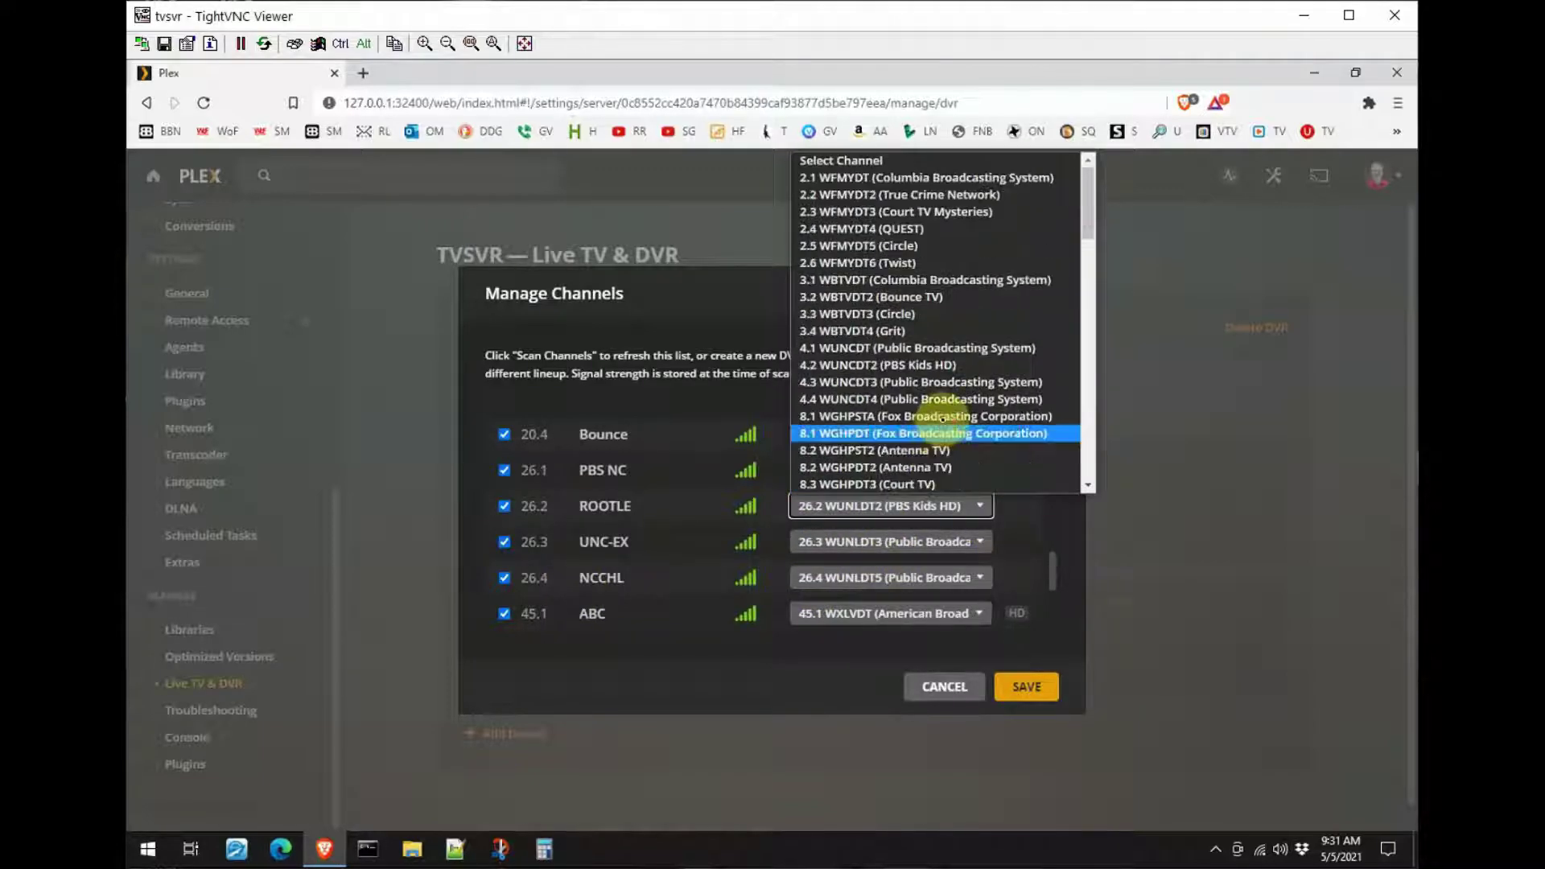
click(899, 160)
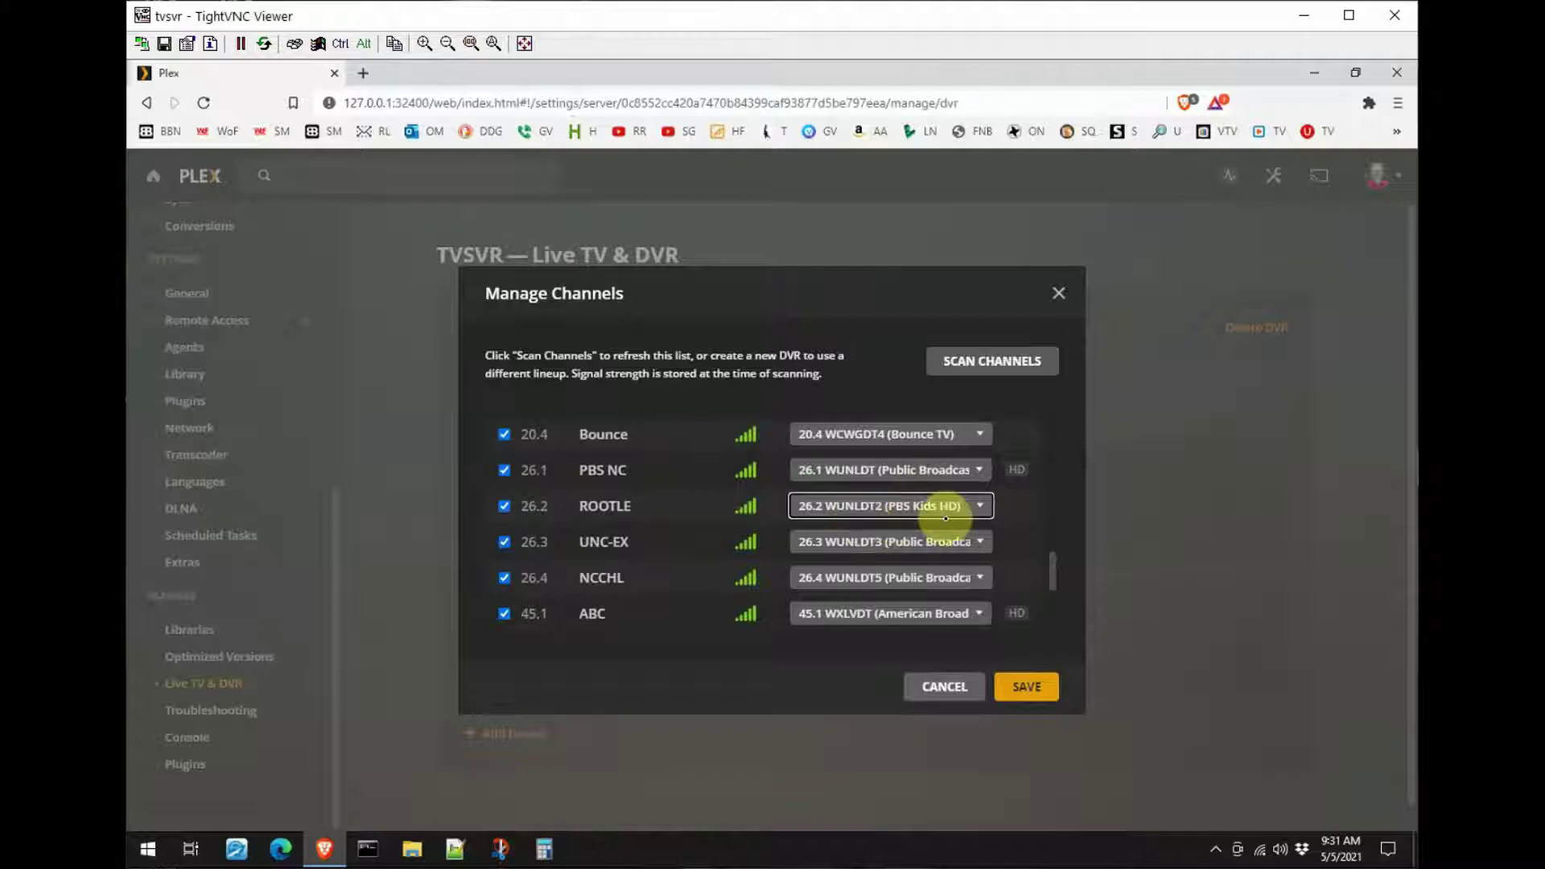
click(1030, 506)
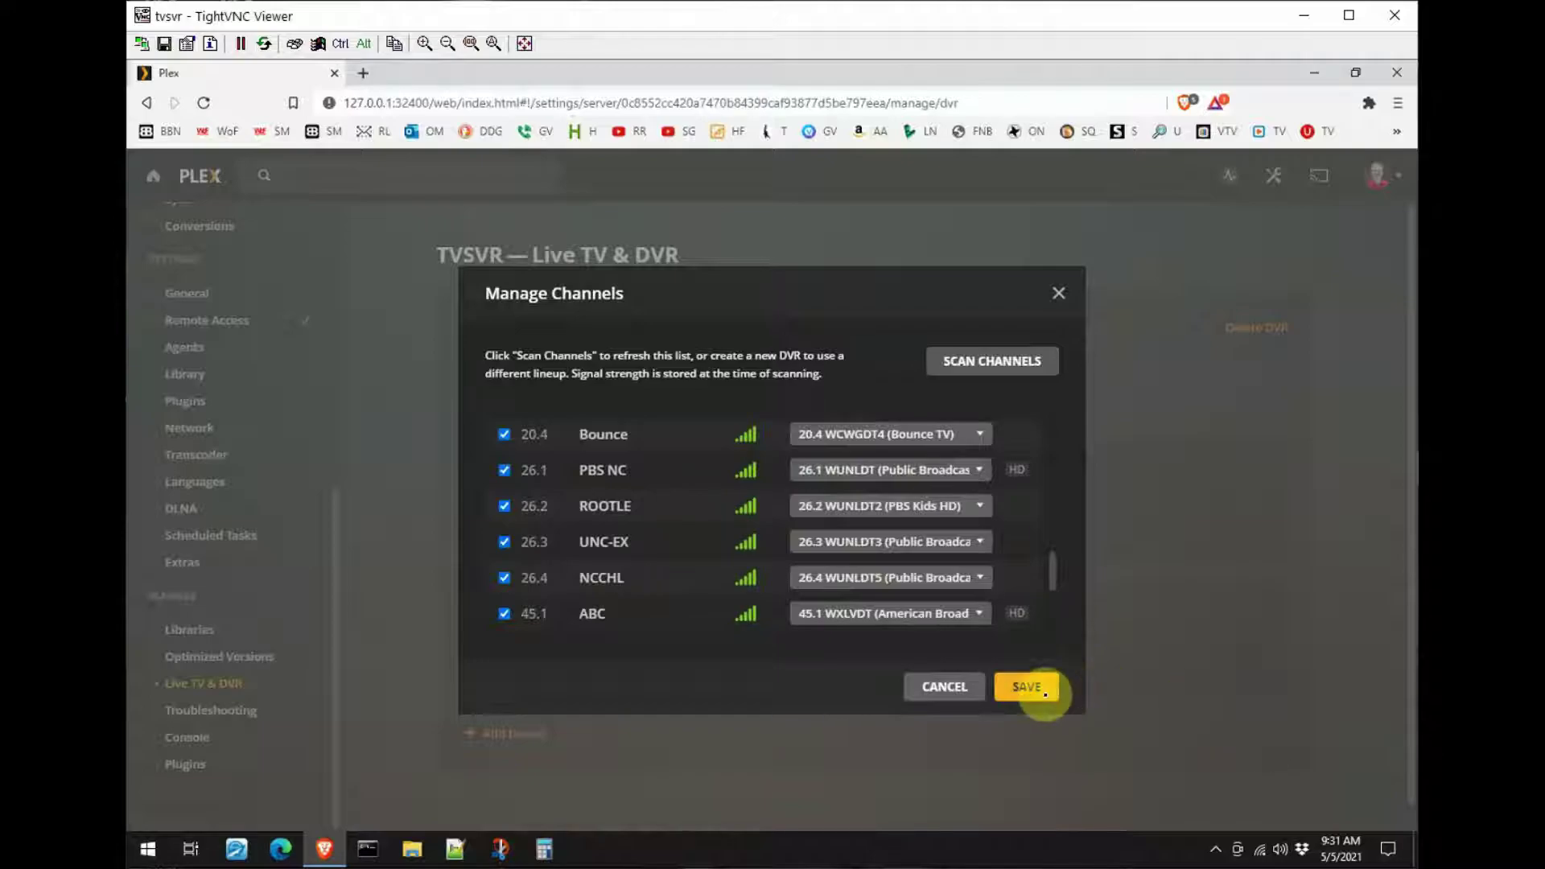
click(961, 690)
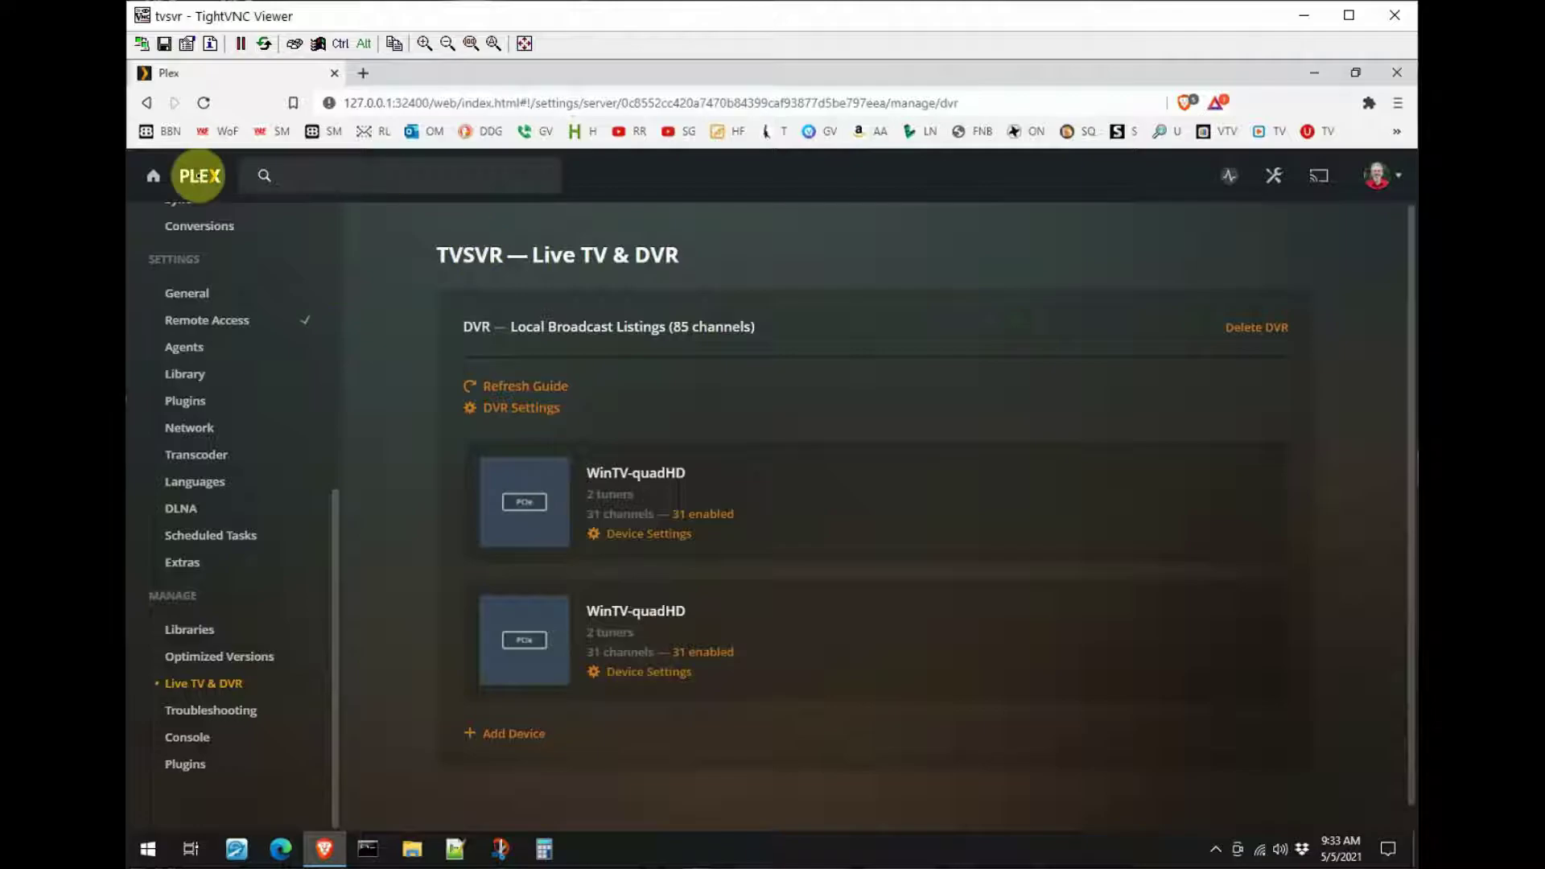
- Return to the Plex home page and open the program guide in TVSVR's Live TV & DVR
click(153, 175)
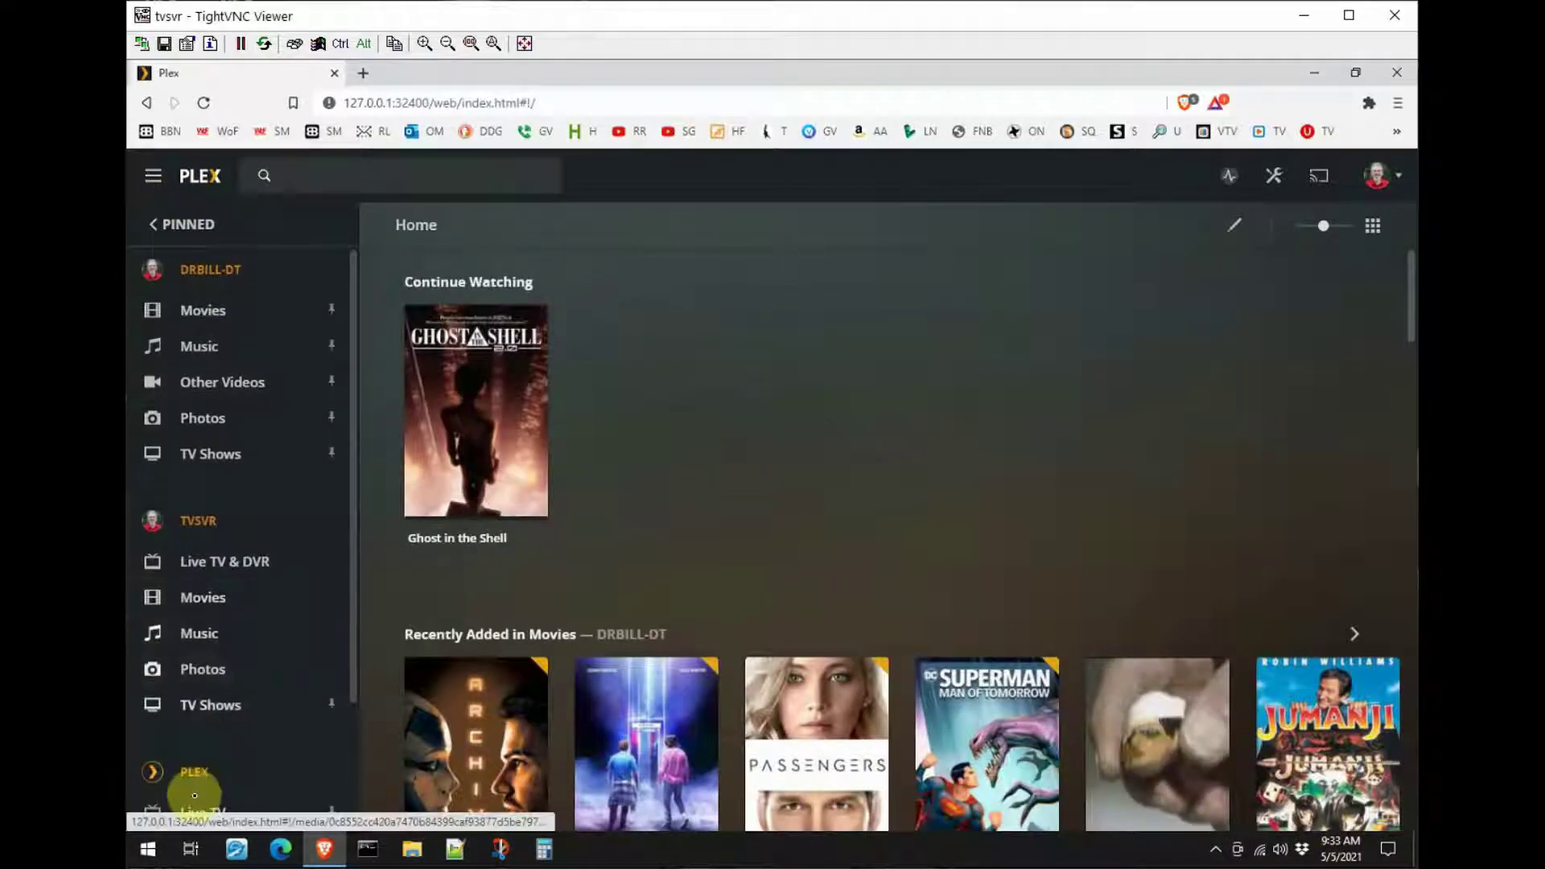
scroll(246, 747, down, 1)
scroll(246, 746, down, 2)
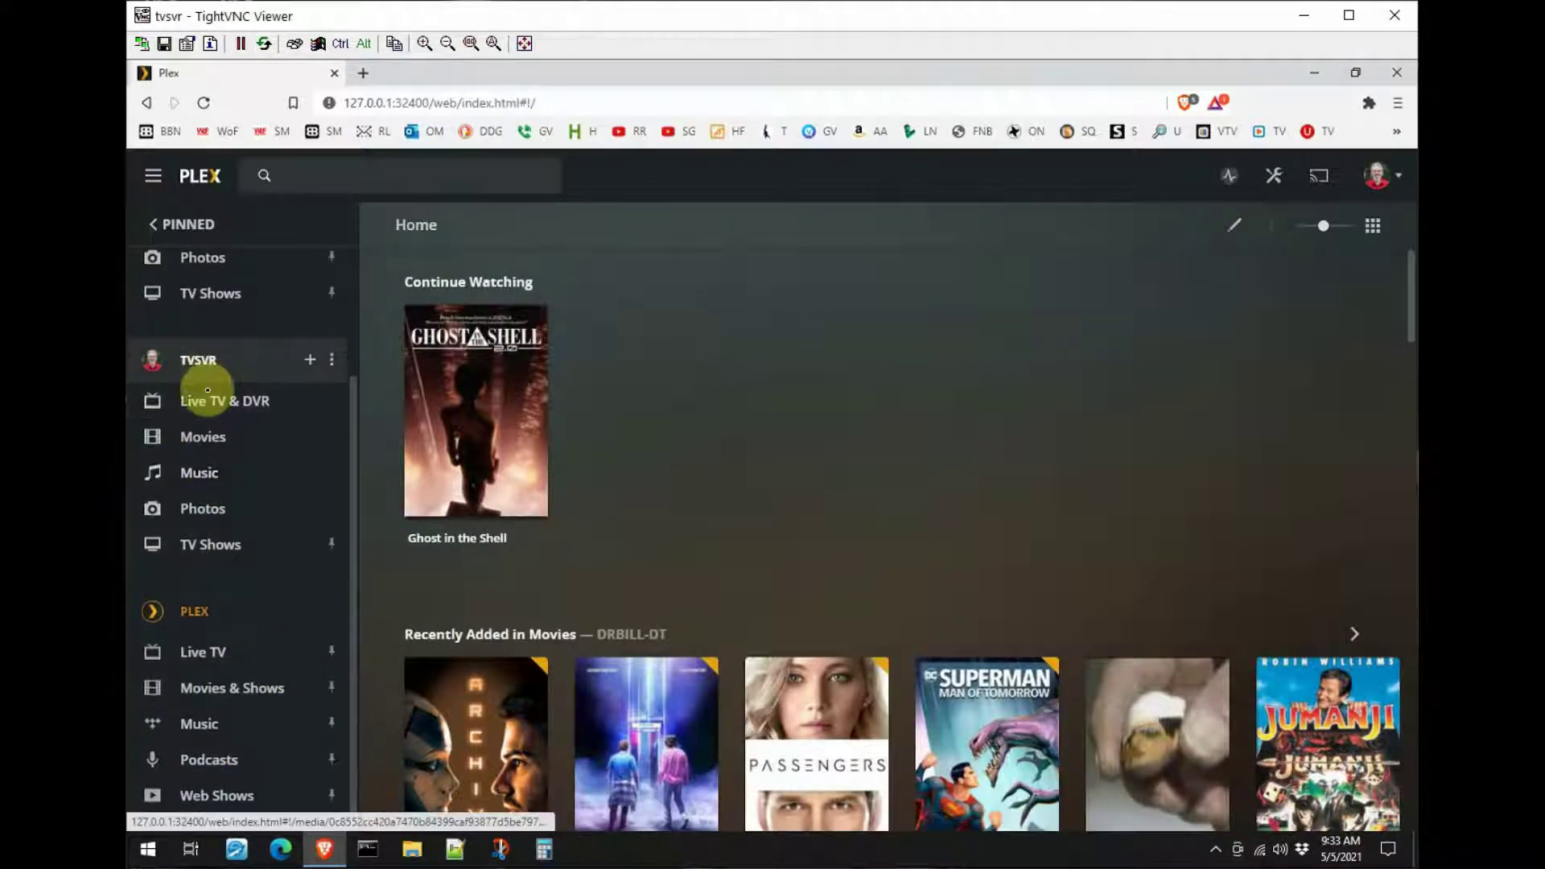
click(208, 407)
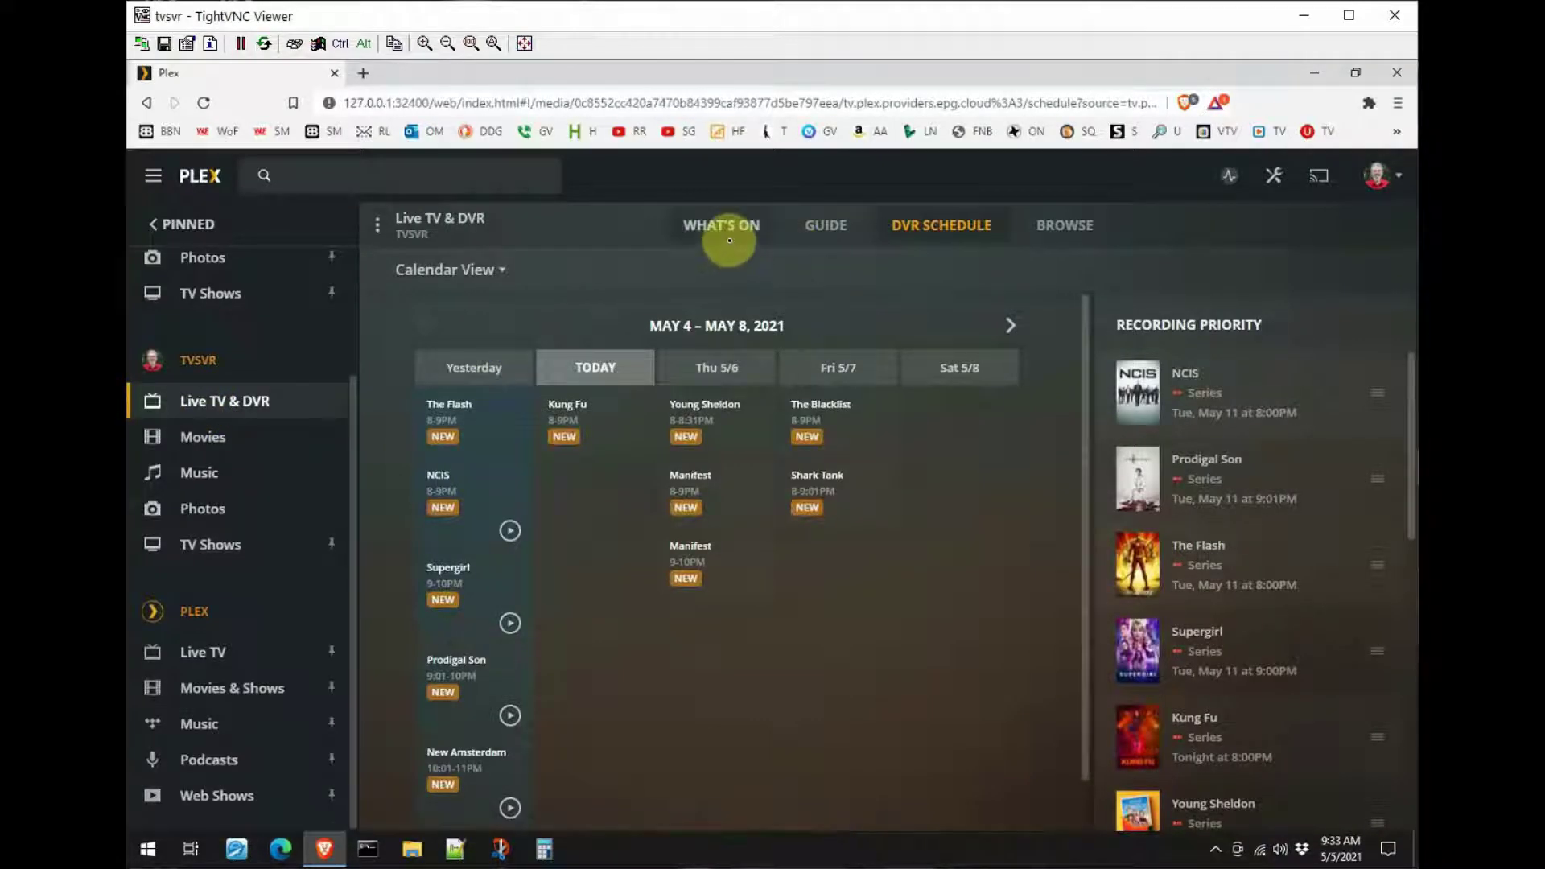
click(815, 228)
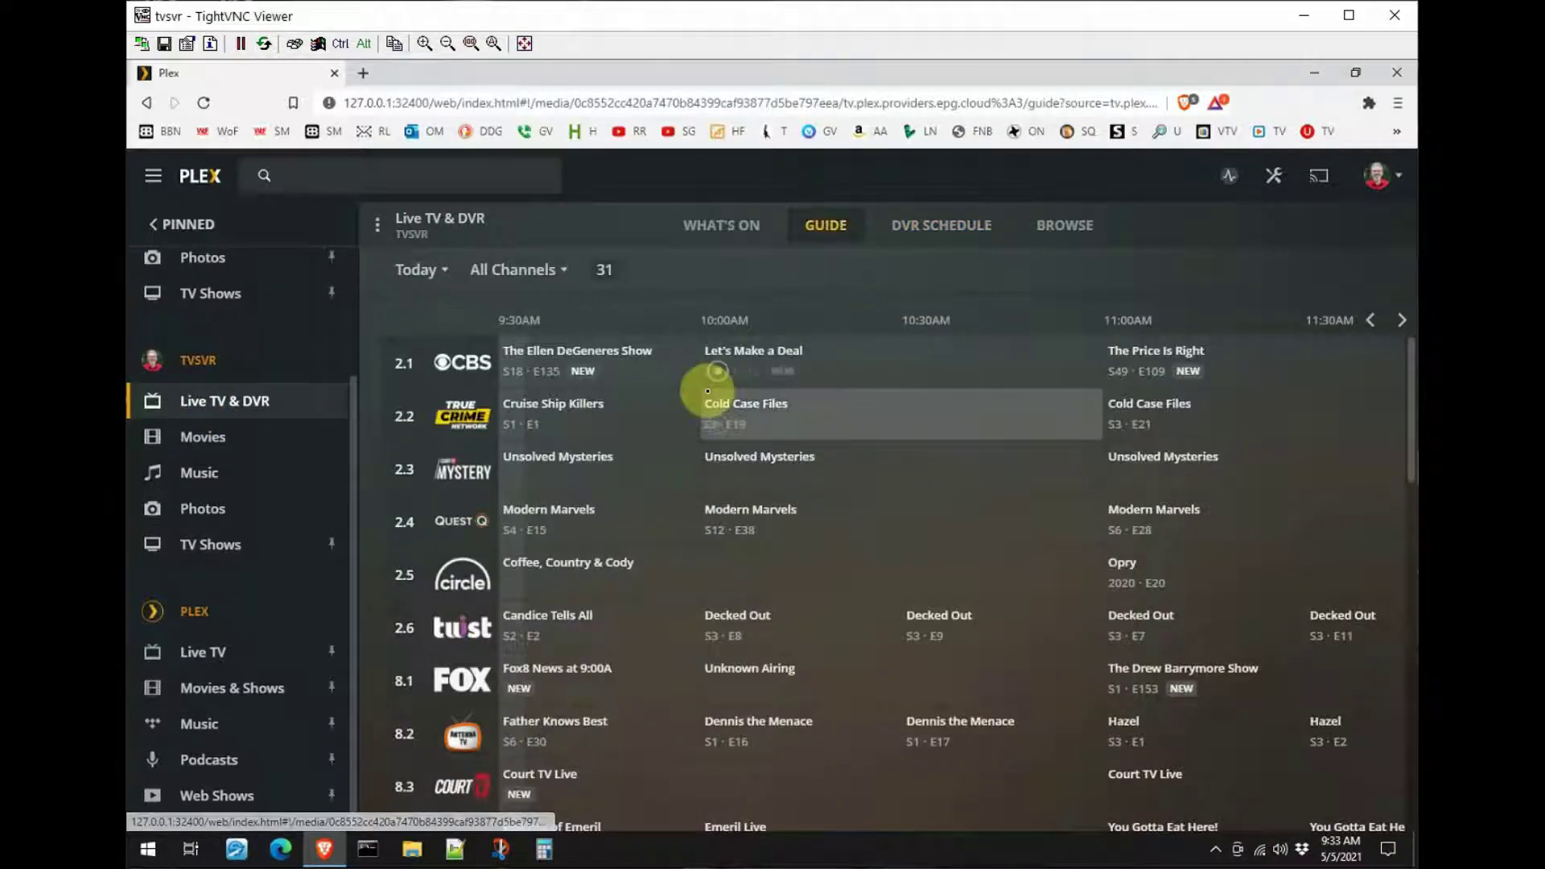
mouse_move(718, 507)
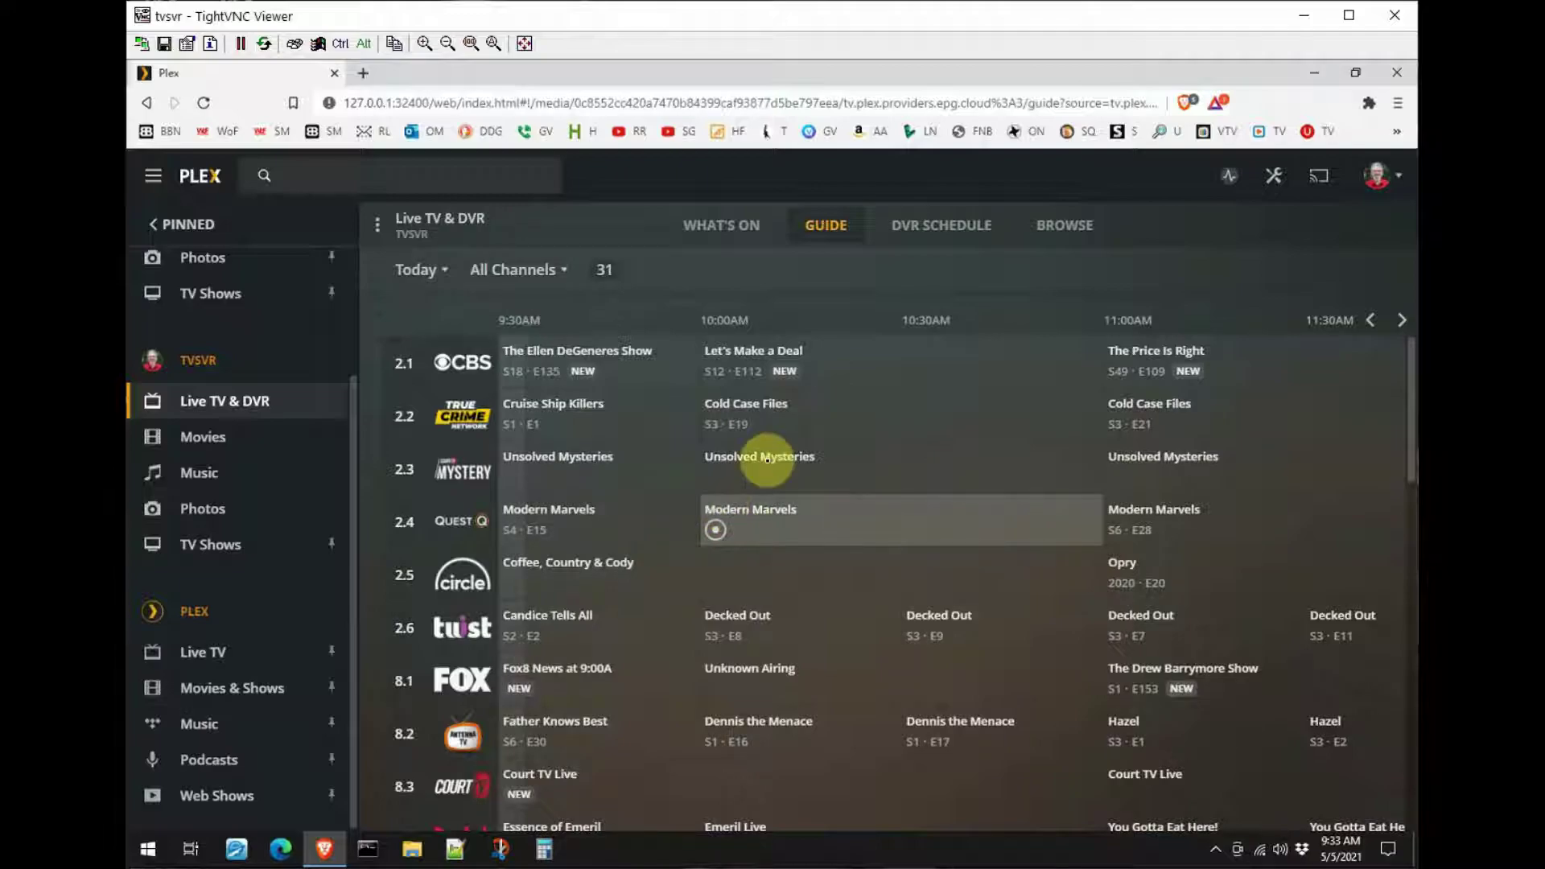
mouse_move(441, 363)
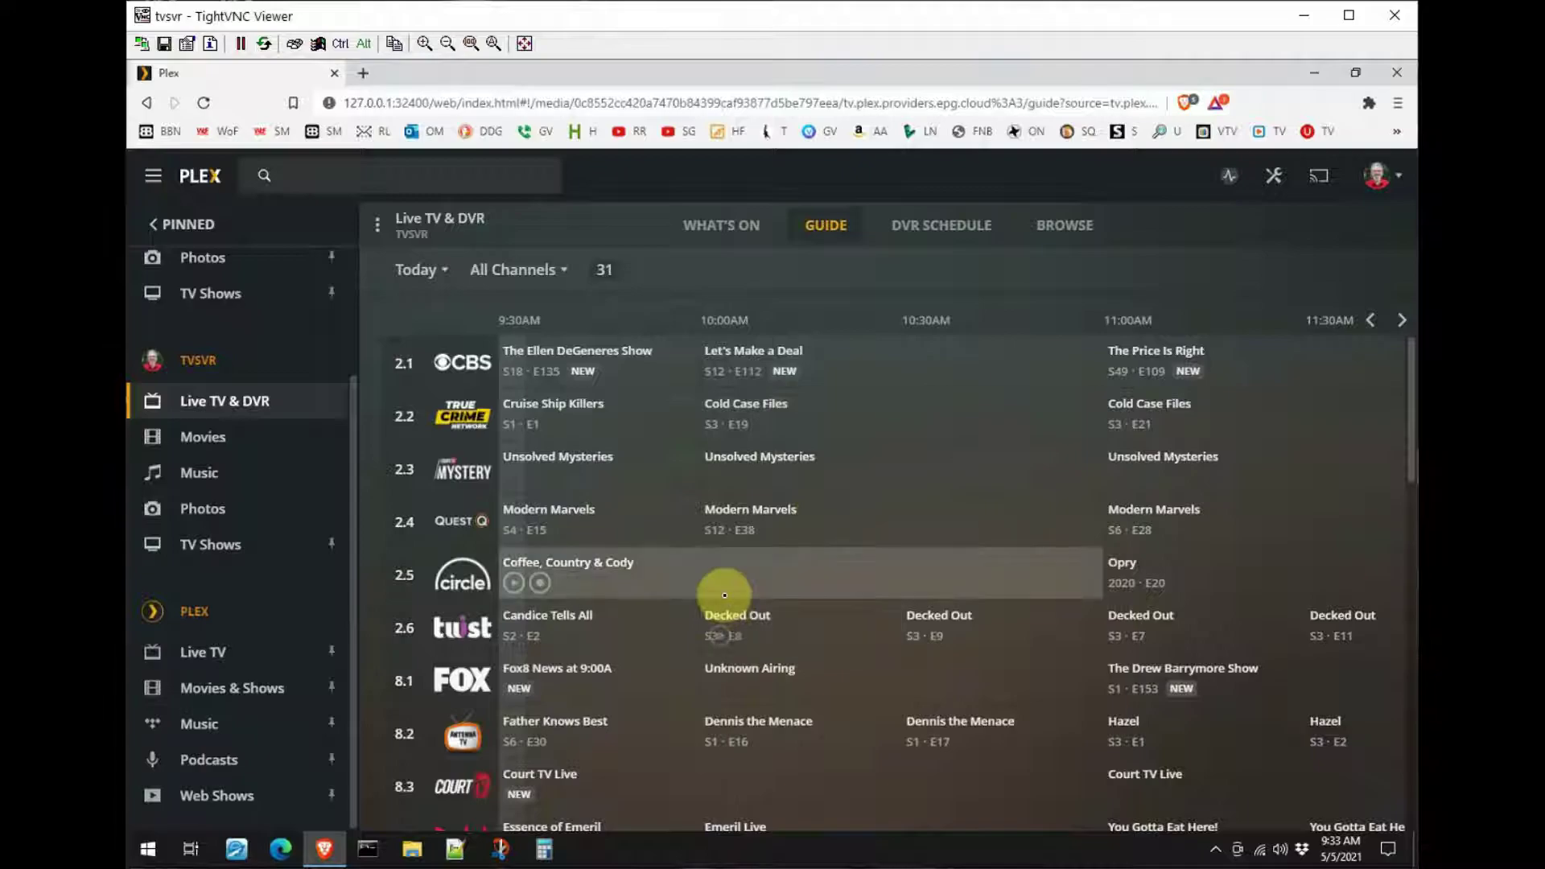
mouse_move(774, 534)
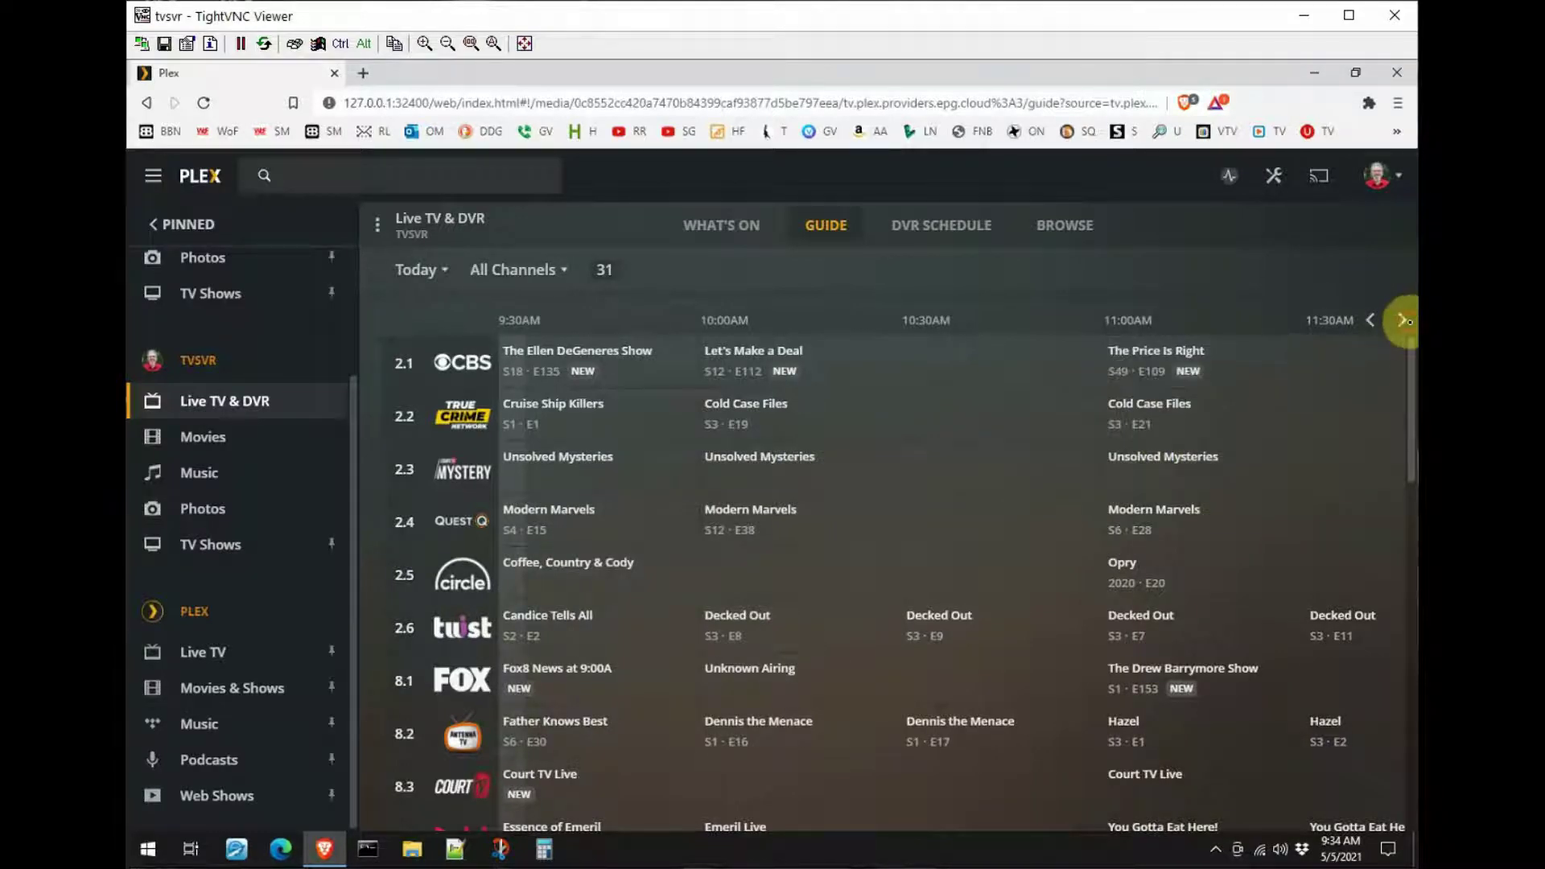
- Advance the program guide's timeline to the afternoon listings starting at 2:30 PM
click(1402, 321)
click(1403, 320)
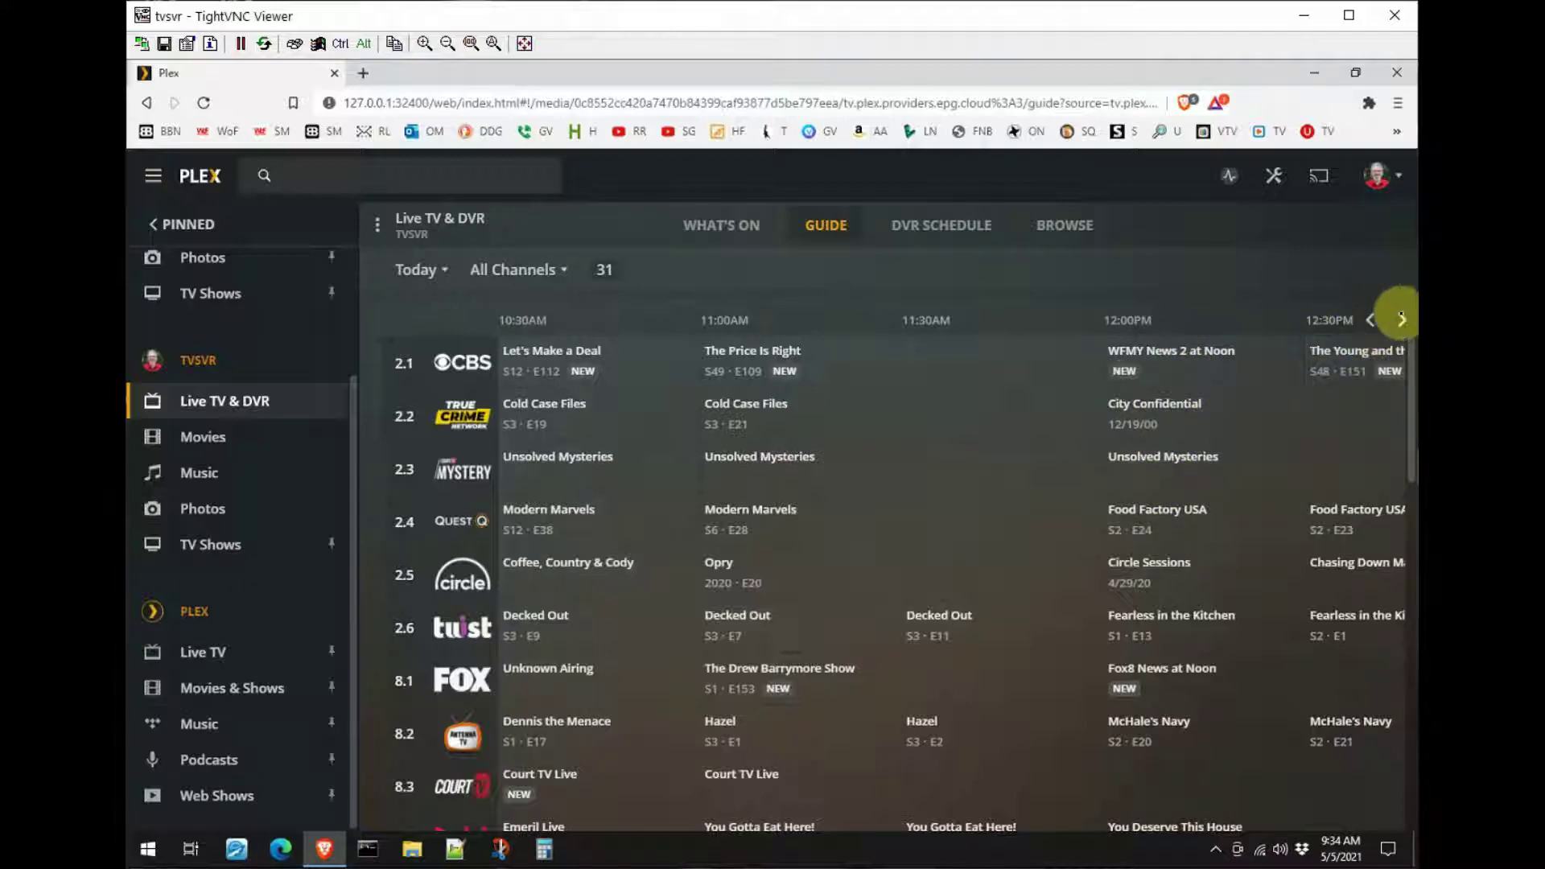
click(1401, 320)
click(1401, 319)
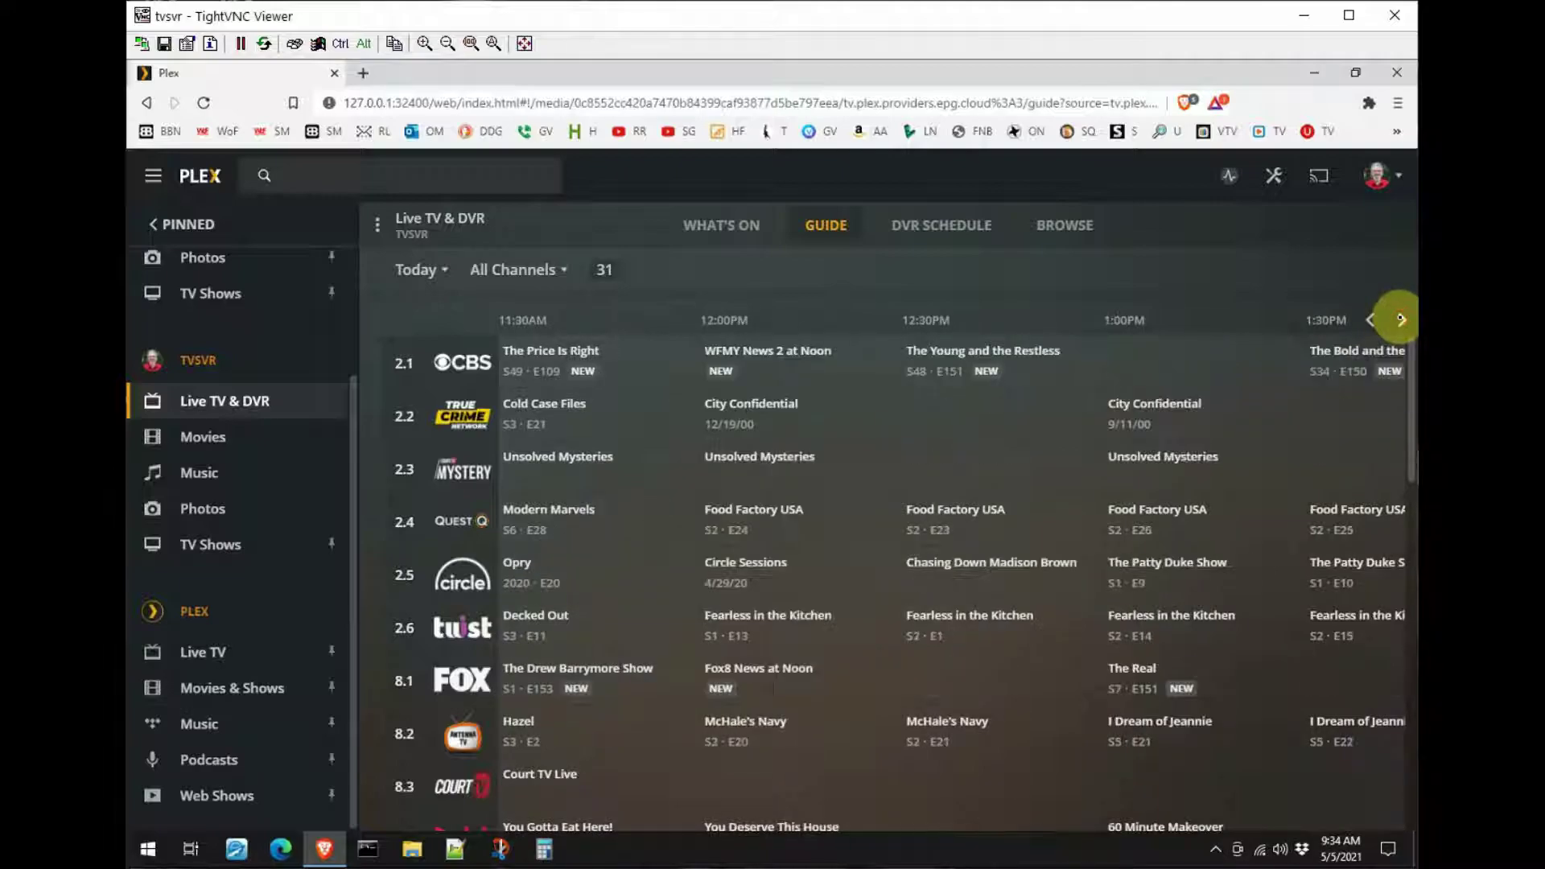
click(1402, 319)
click(1401, 320)
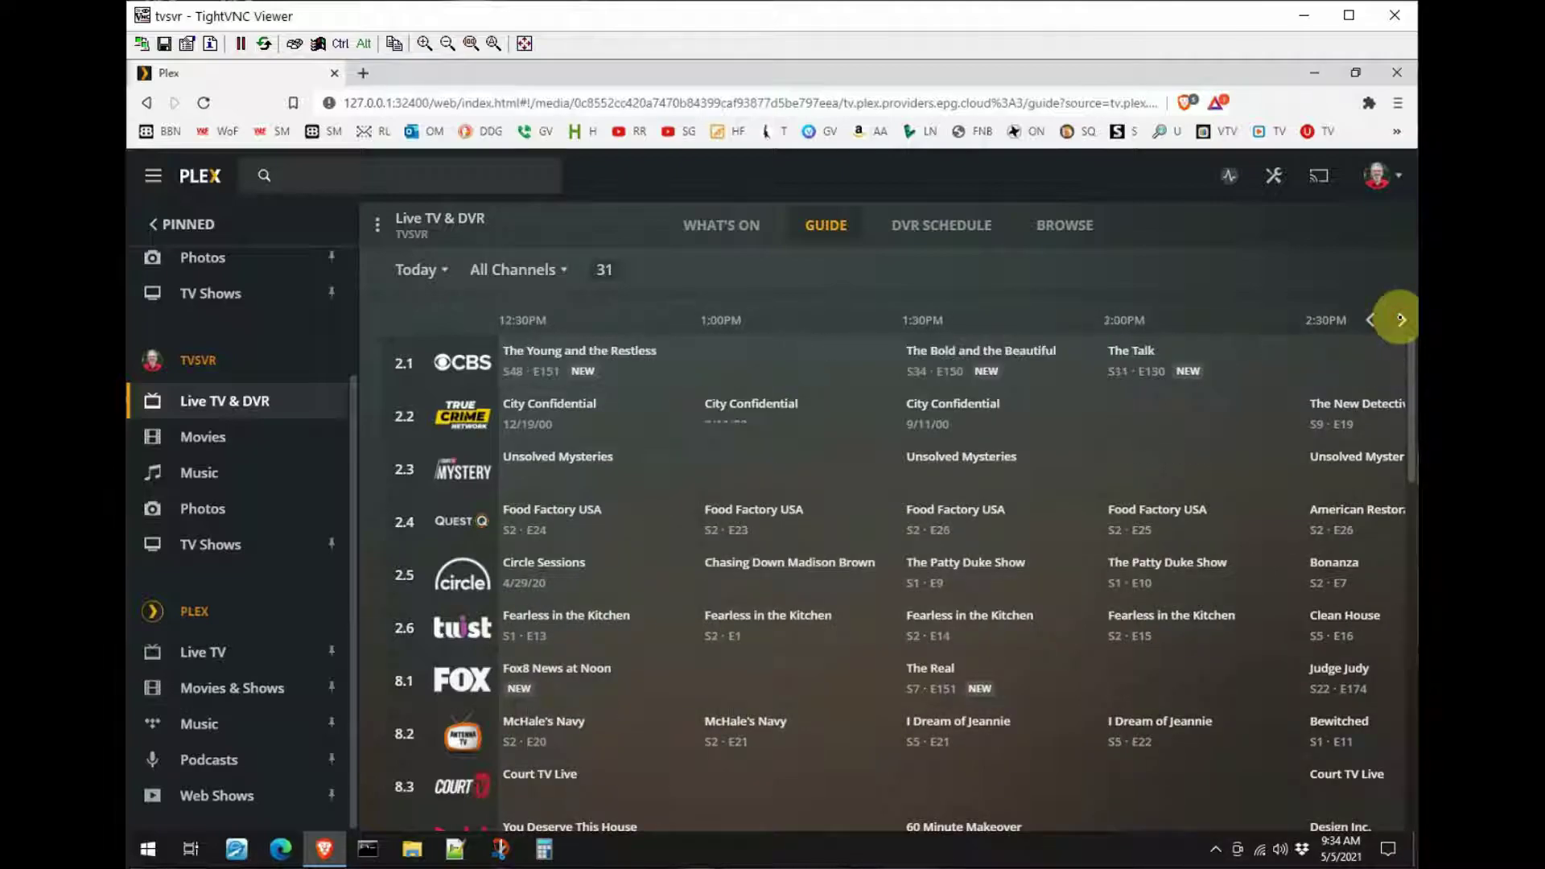
click(1402, 319)
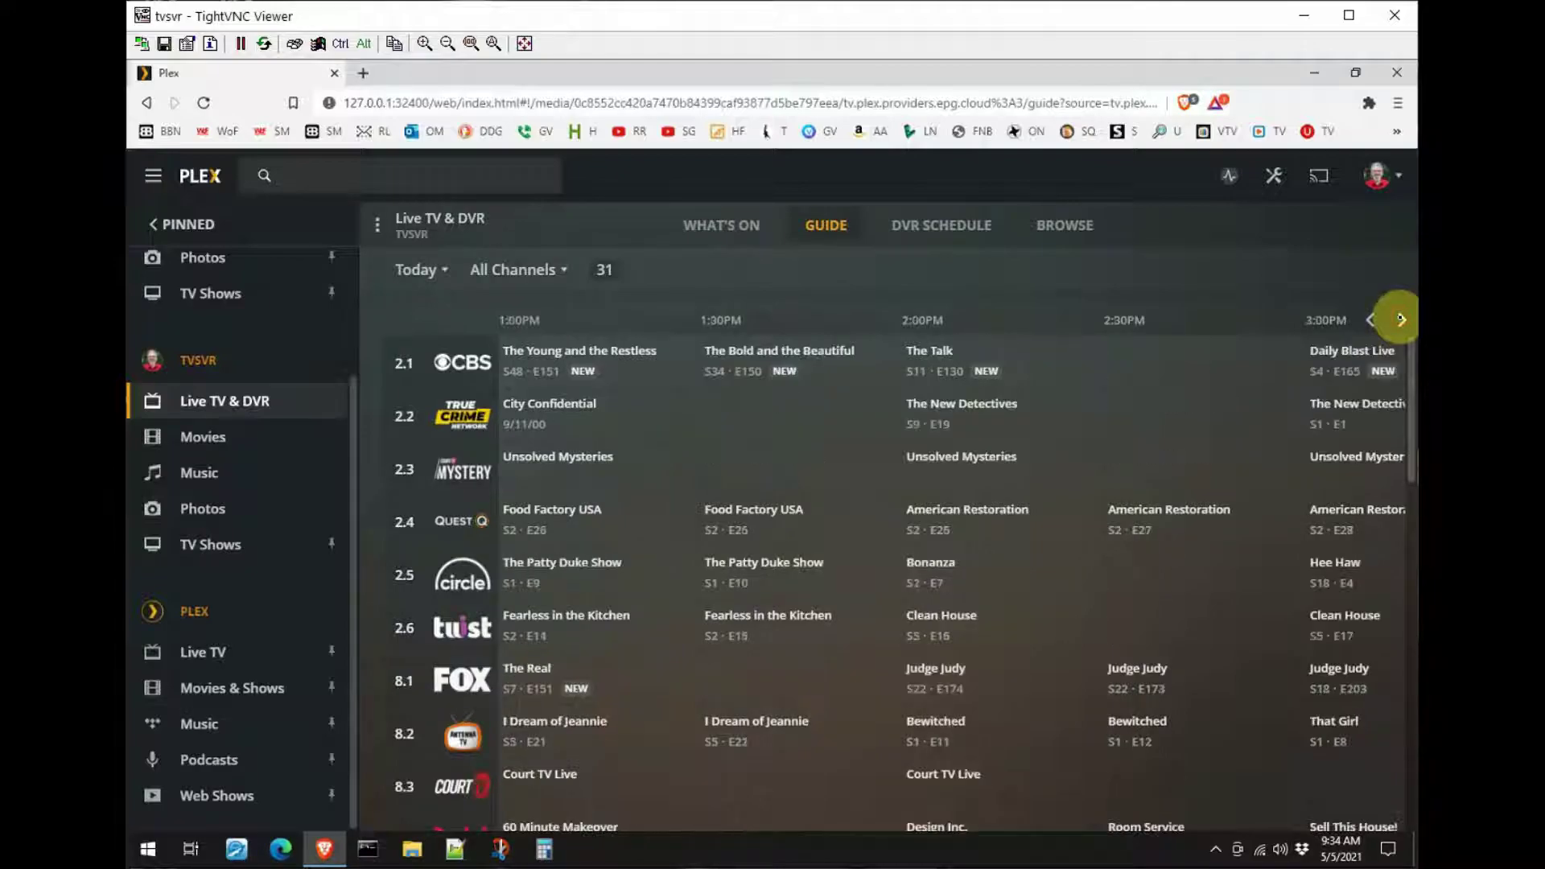
click(1402, 319)
click(1401, 319)
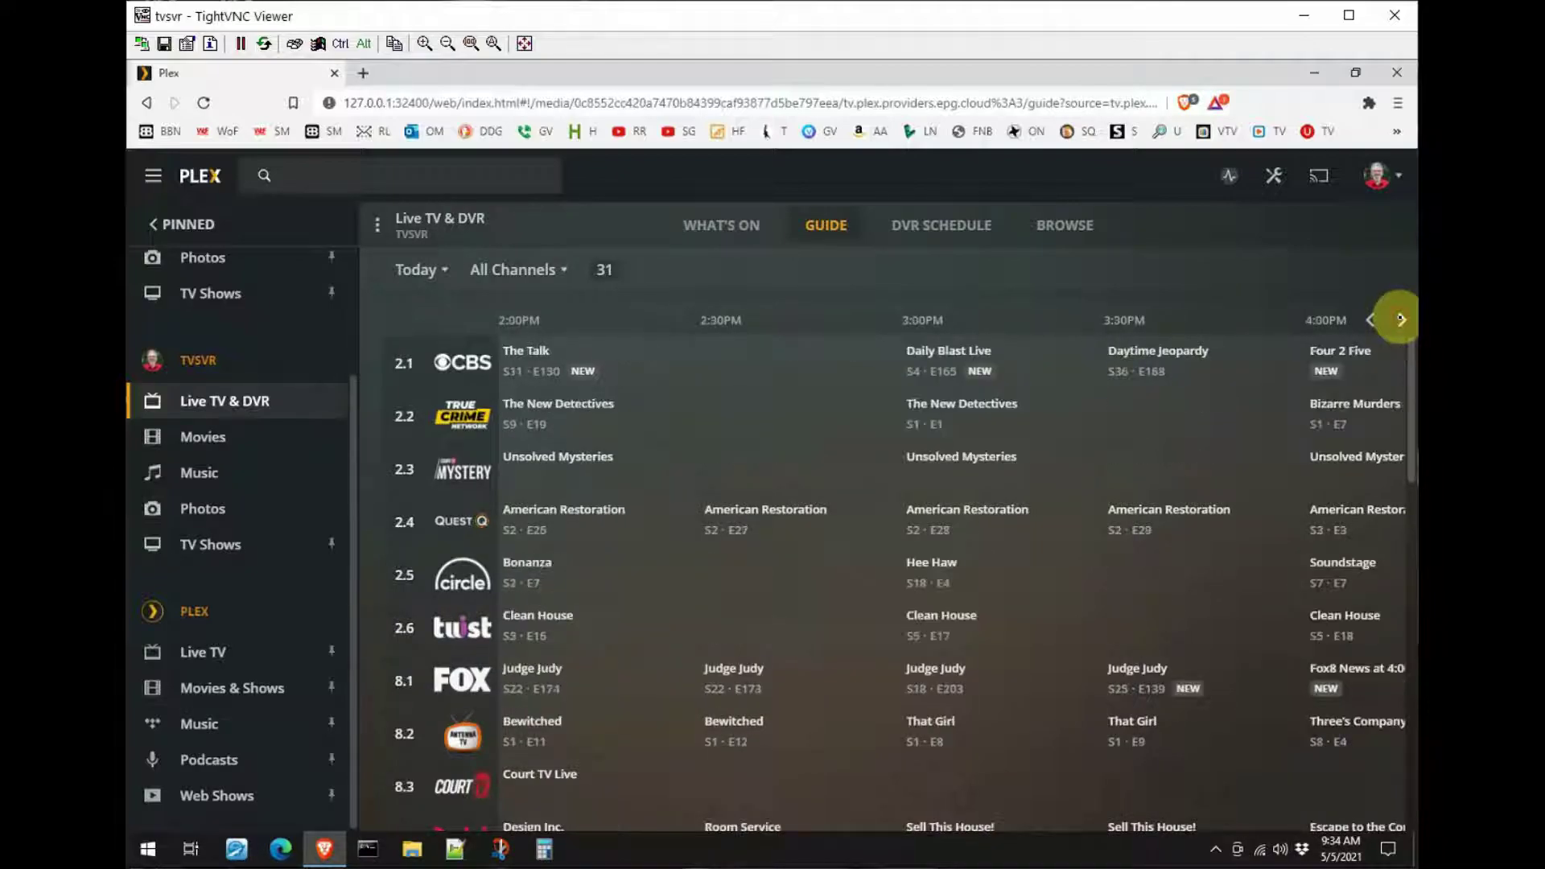
click(1401, 320)
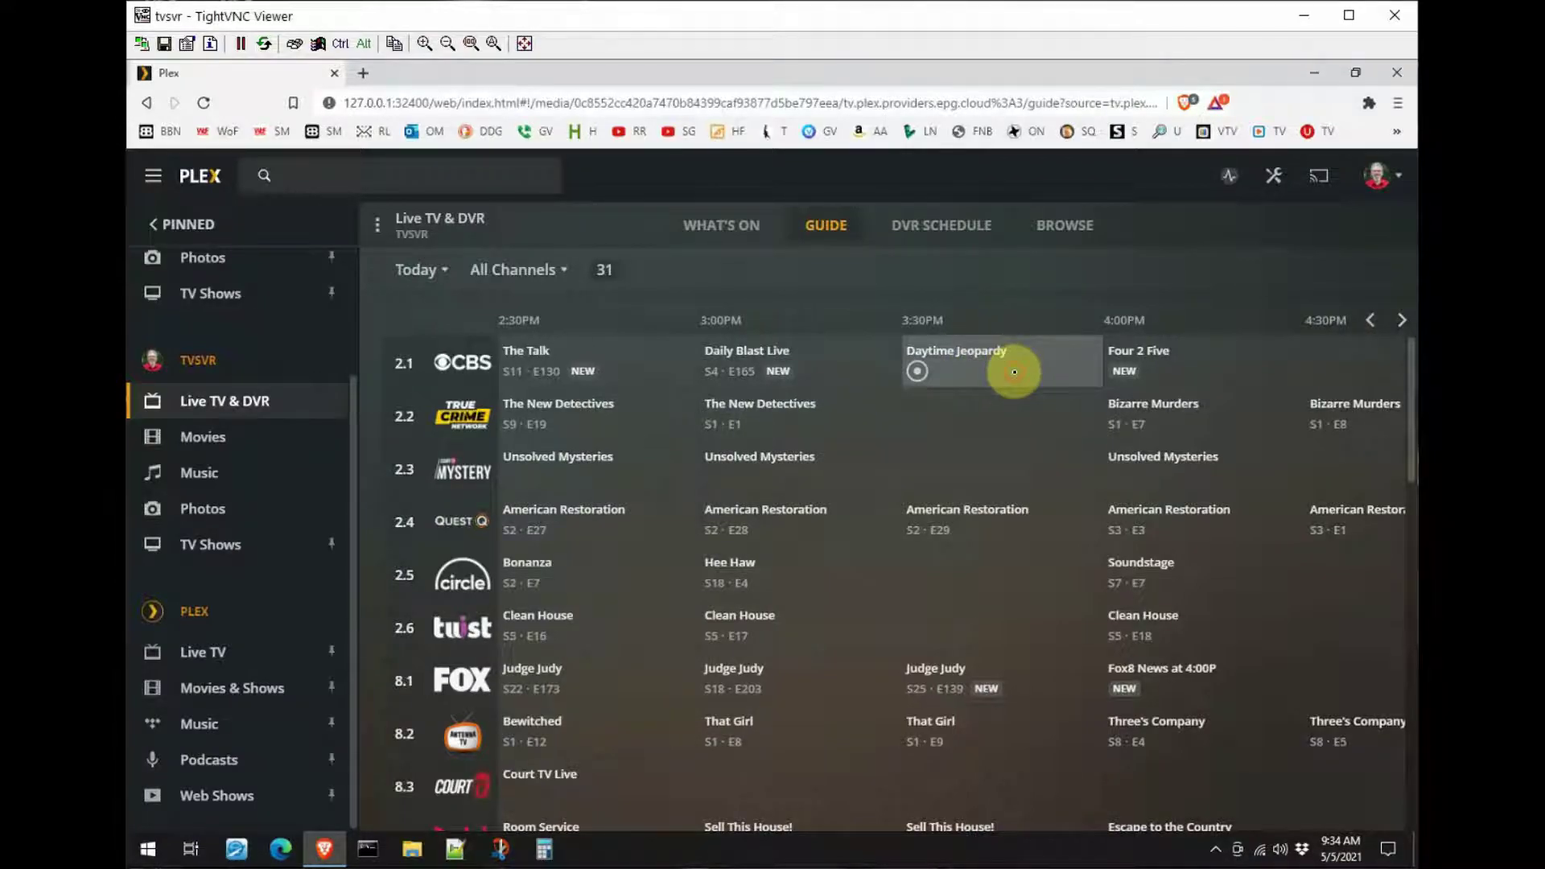
- Try recording all episodes of Daytime Jeopardy on channel 2.1, check the choices for airings, and cancel the recording
click(1014, 372)
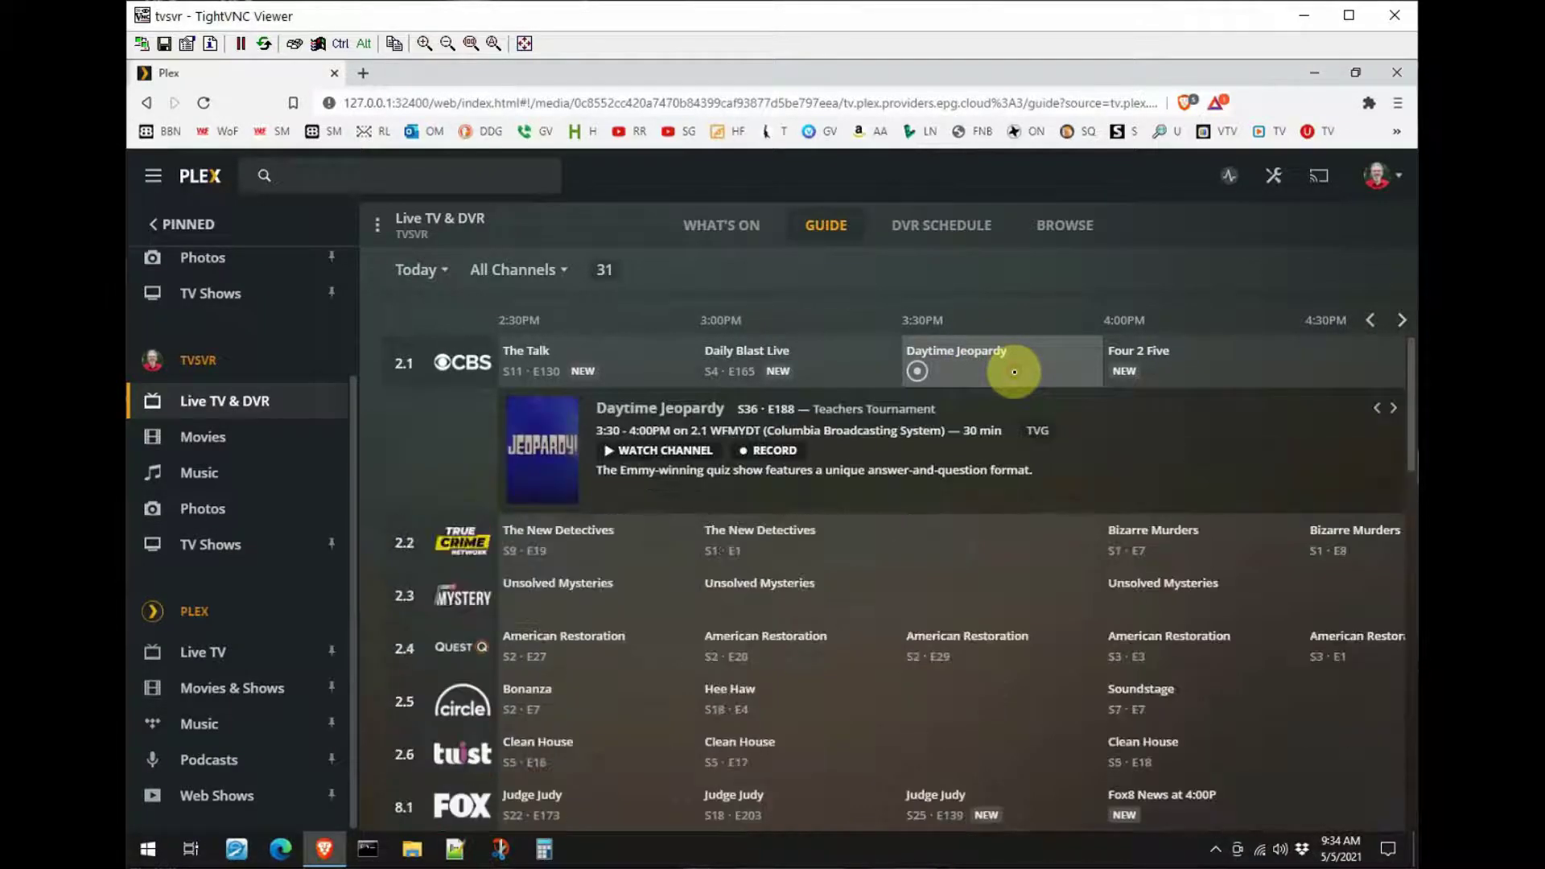
click(771, 452)
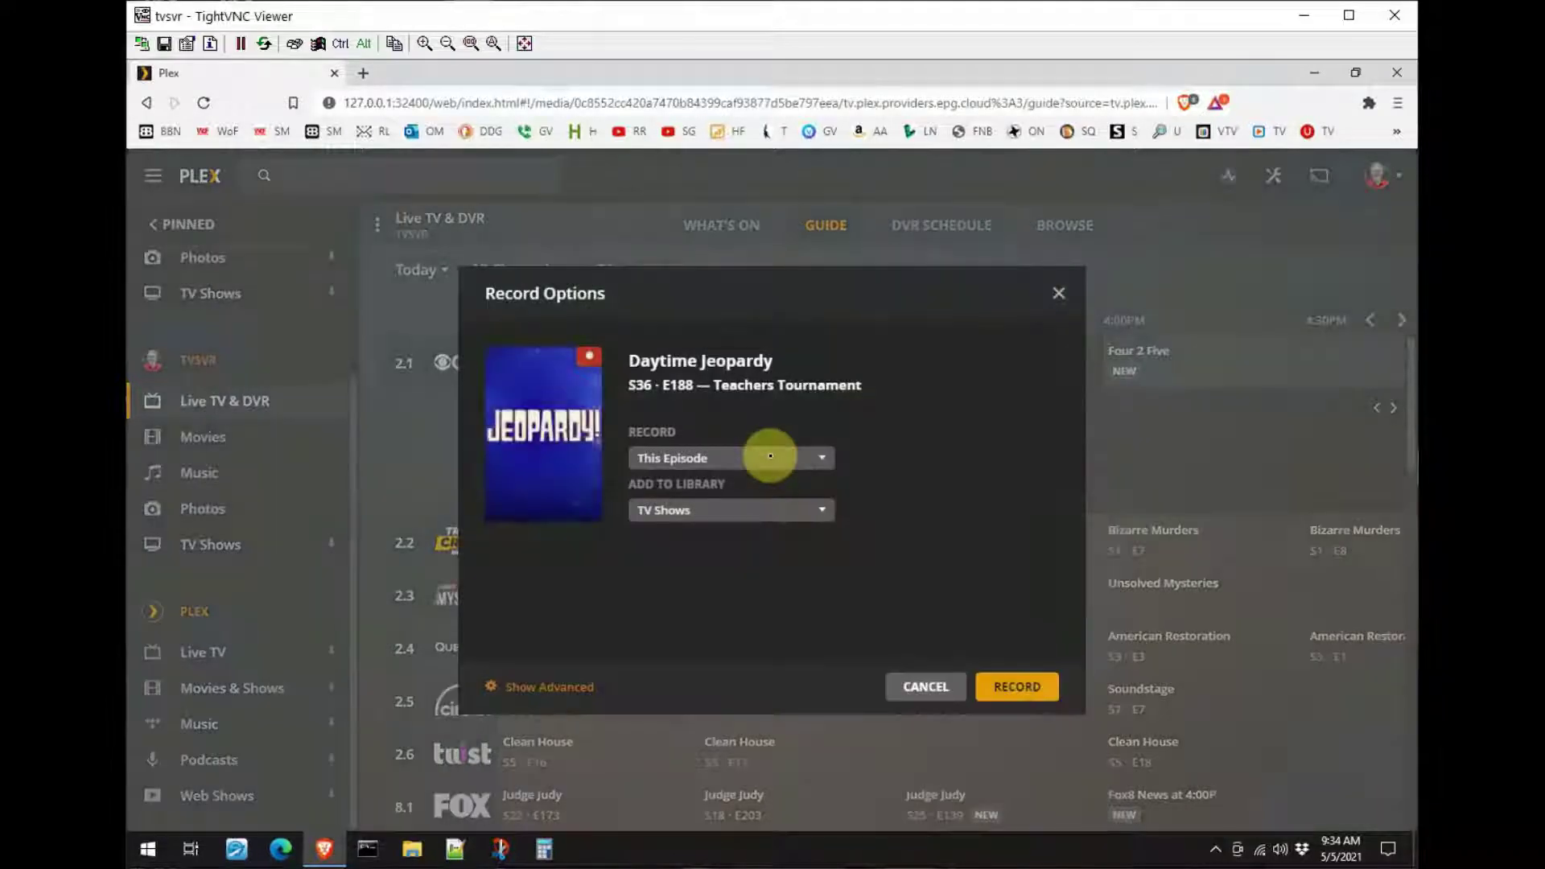
click(818, 460)
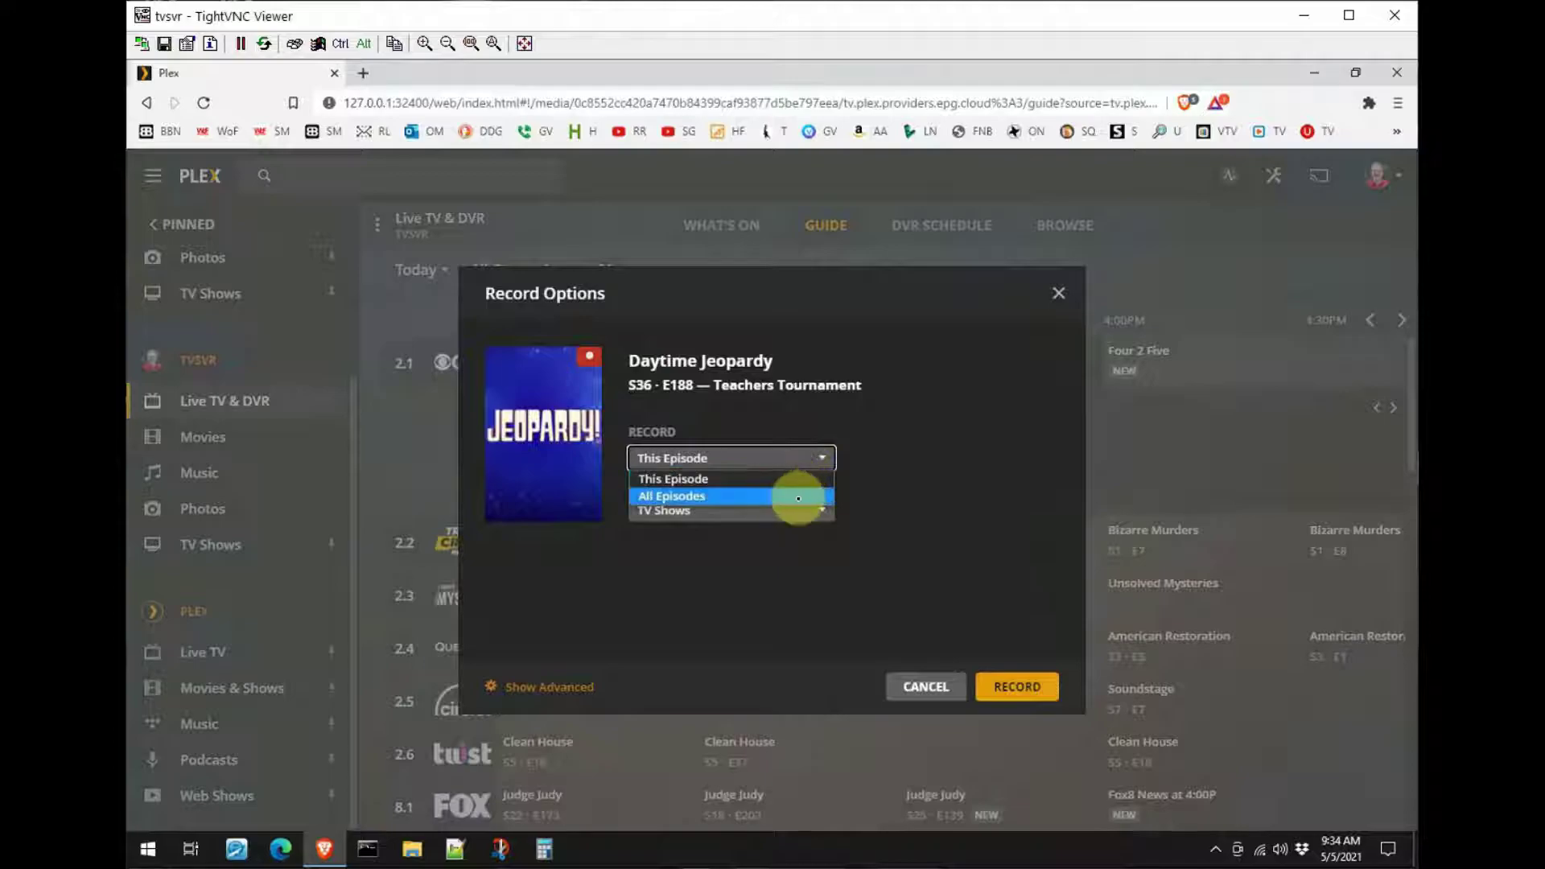
click(798, 498)
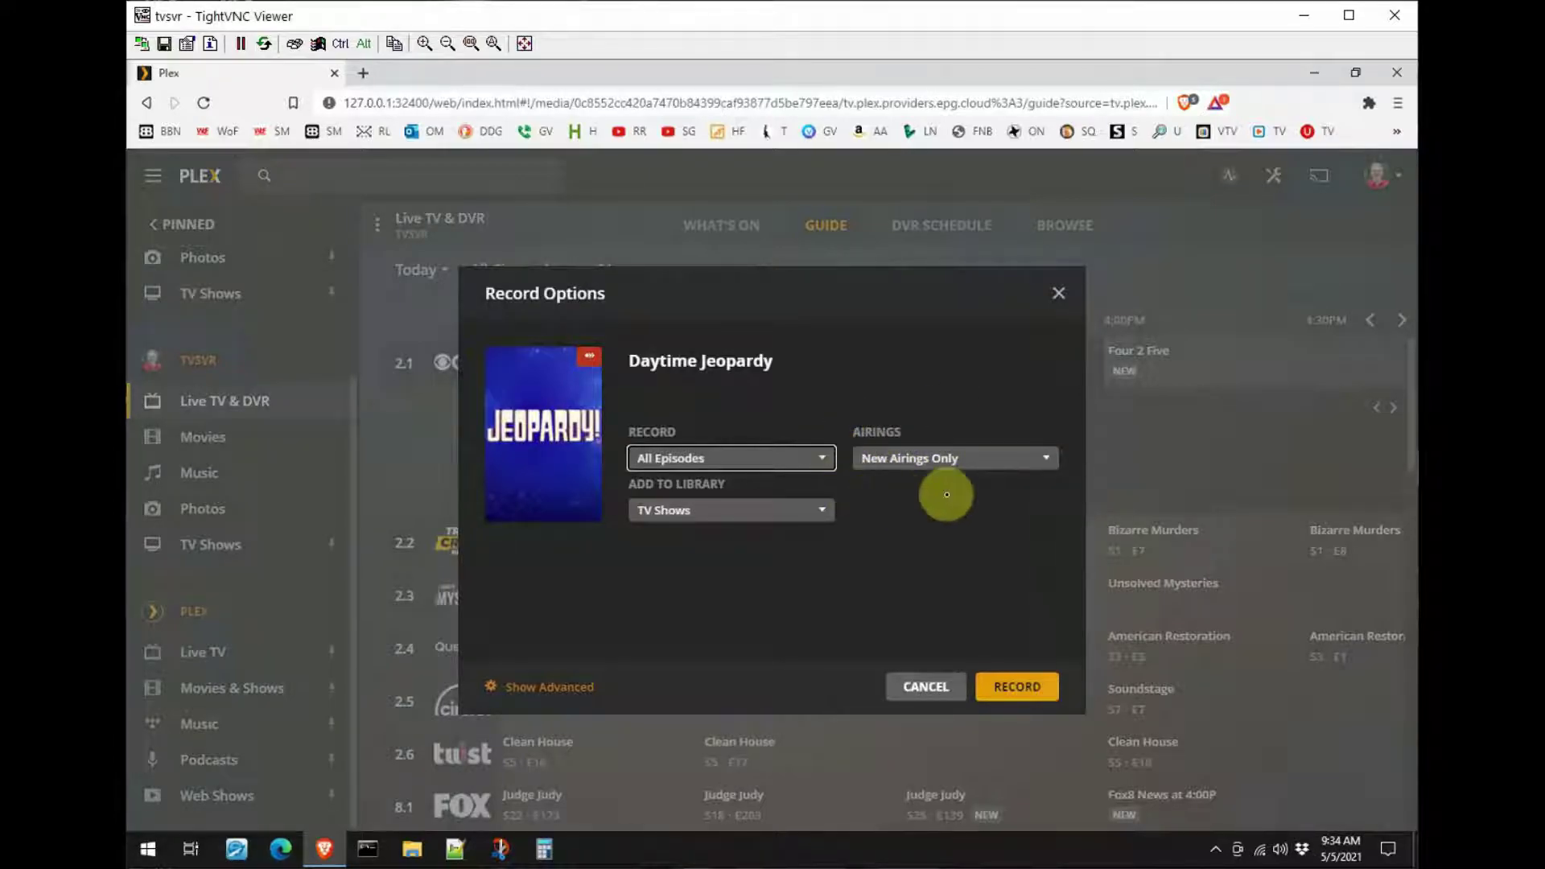
click(1042, 457)
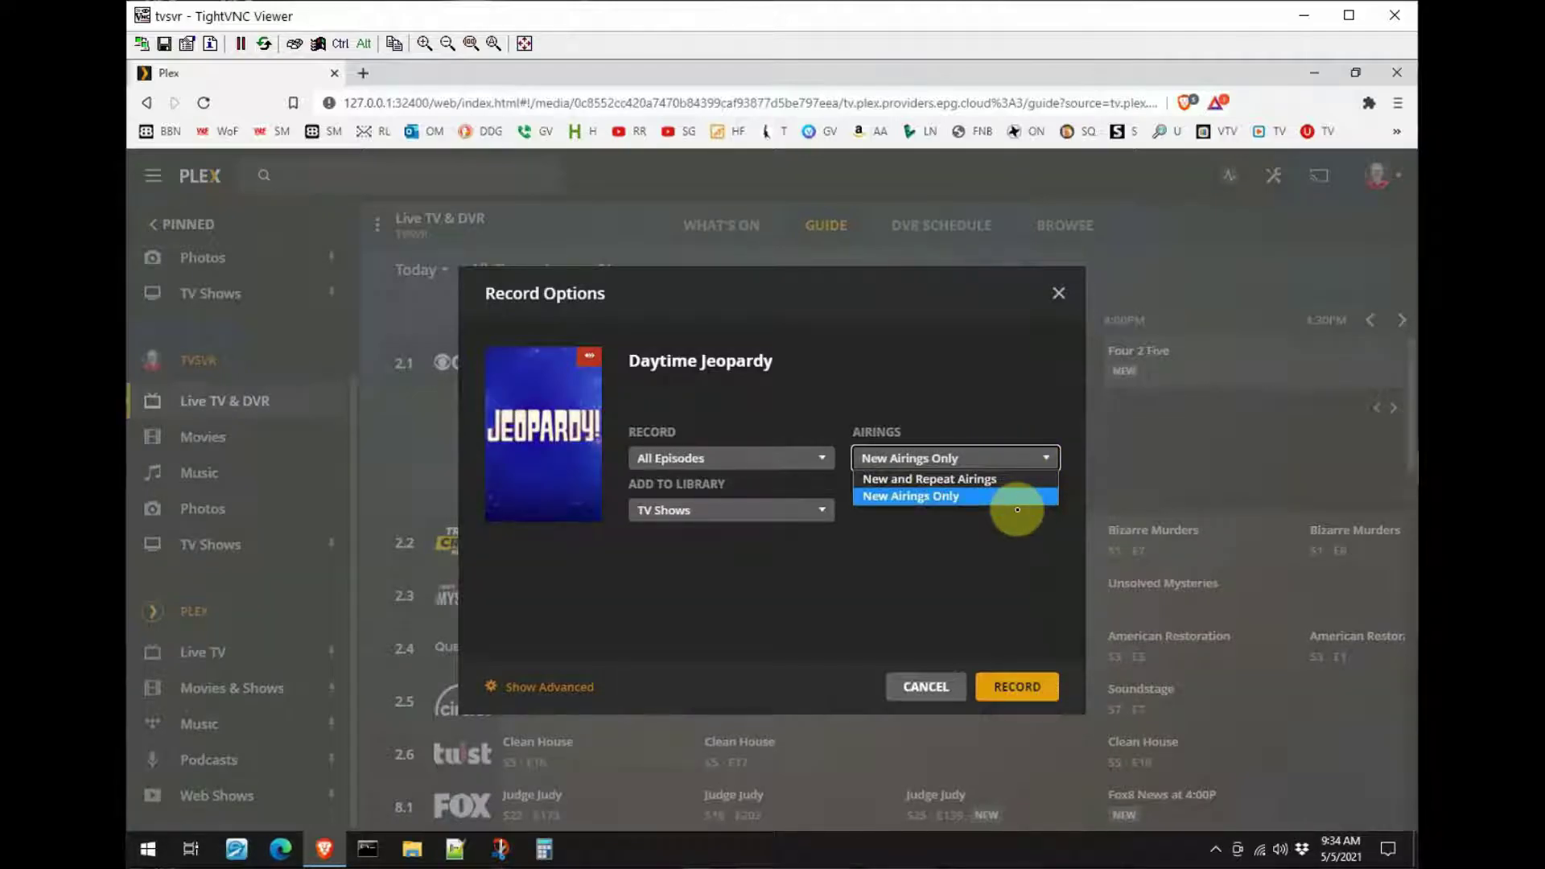
click(949, 390)
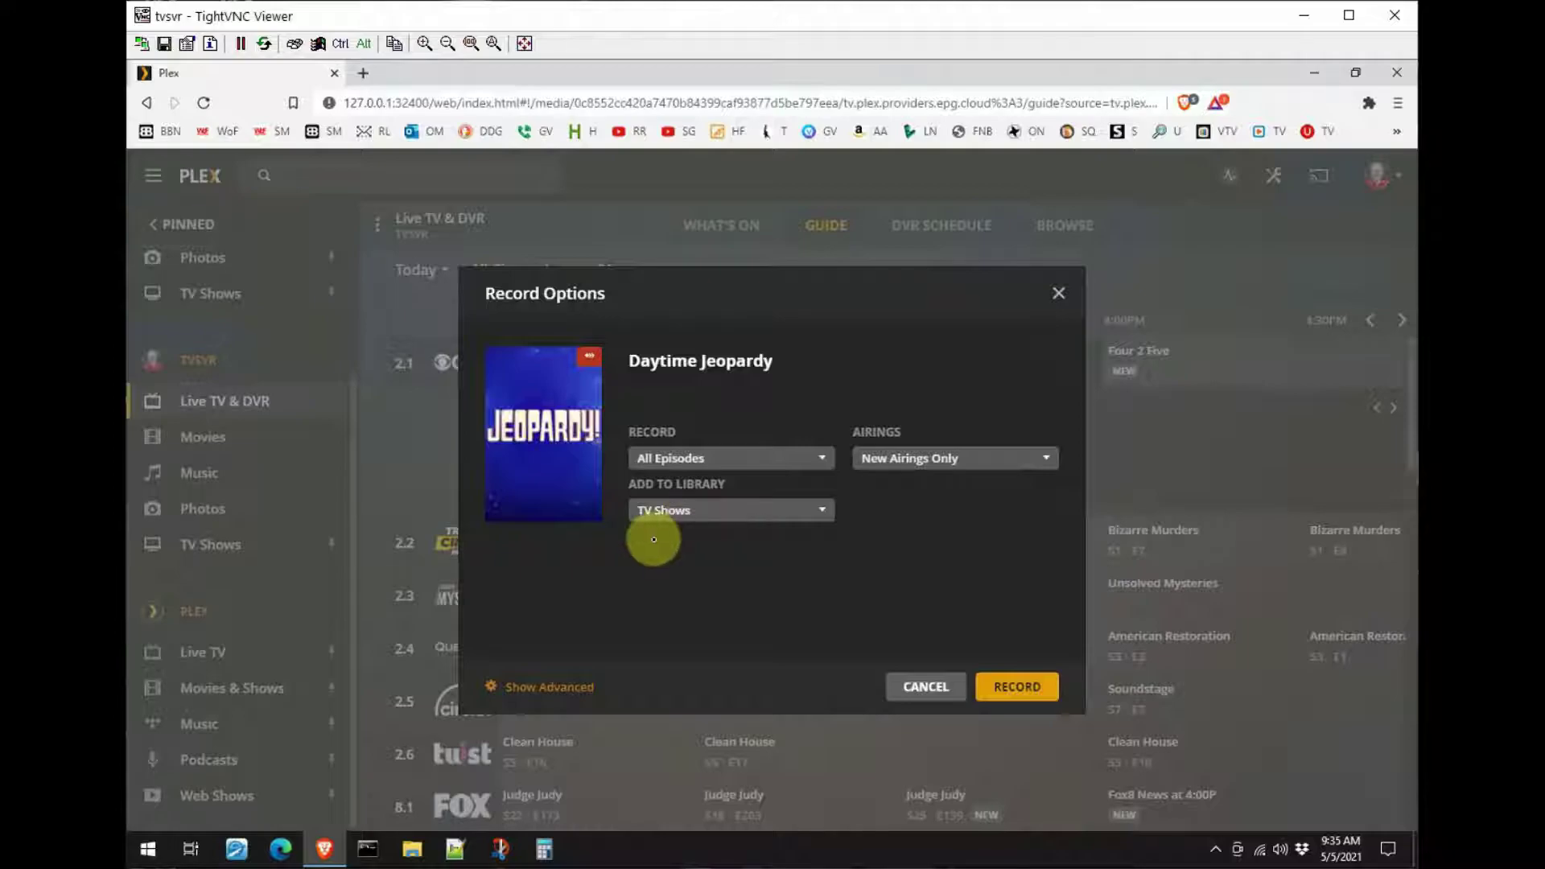
click(934, 689)
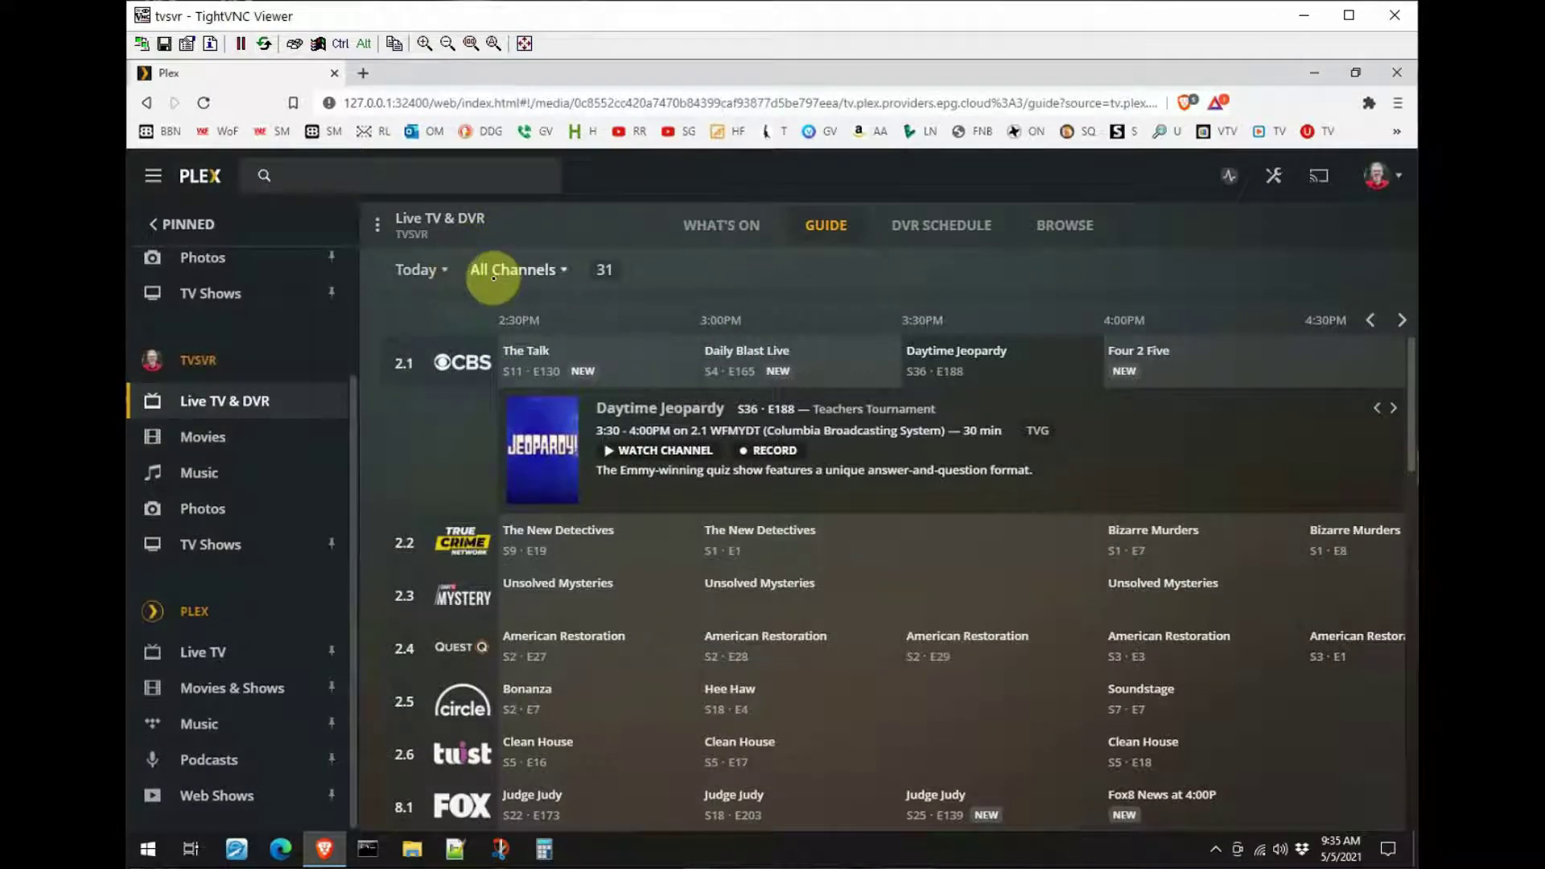
- Look through the TVSVR server's Library settings, and open its Libraries management page
click(1274, 177)
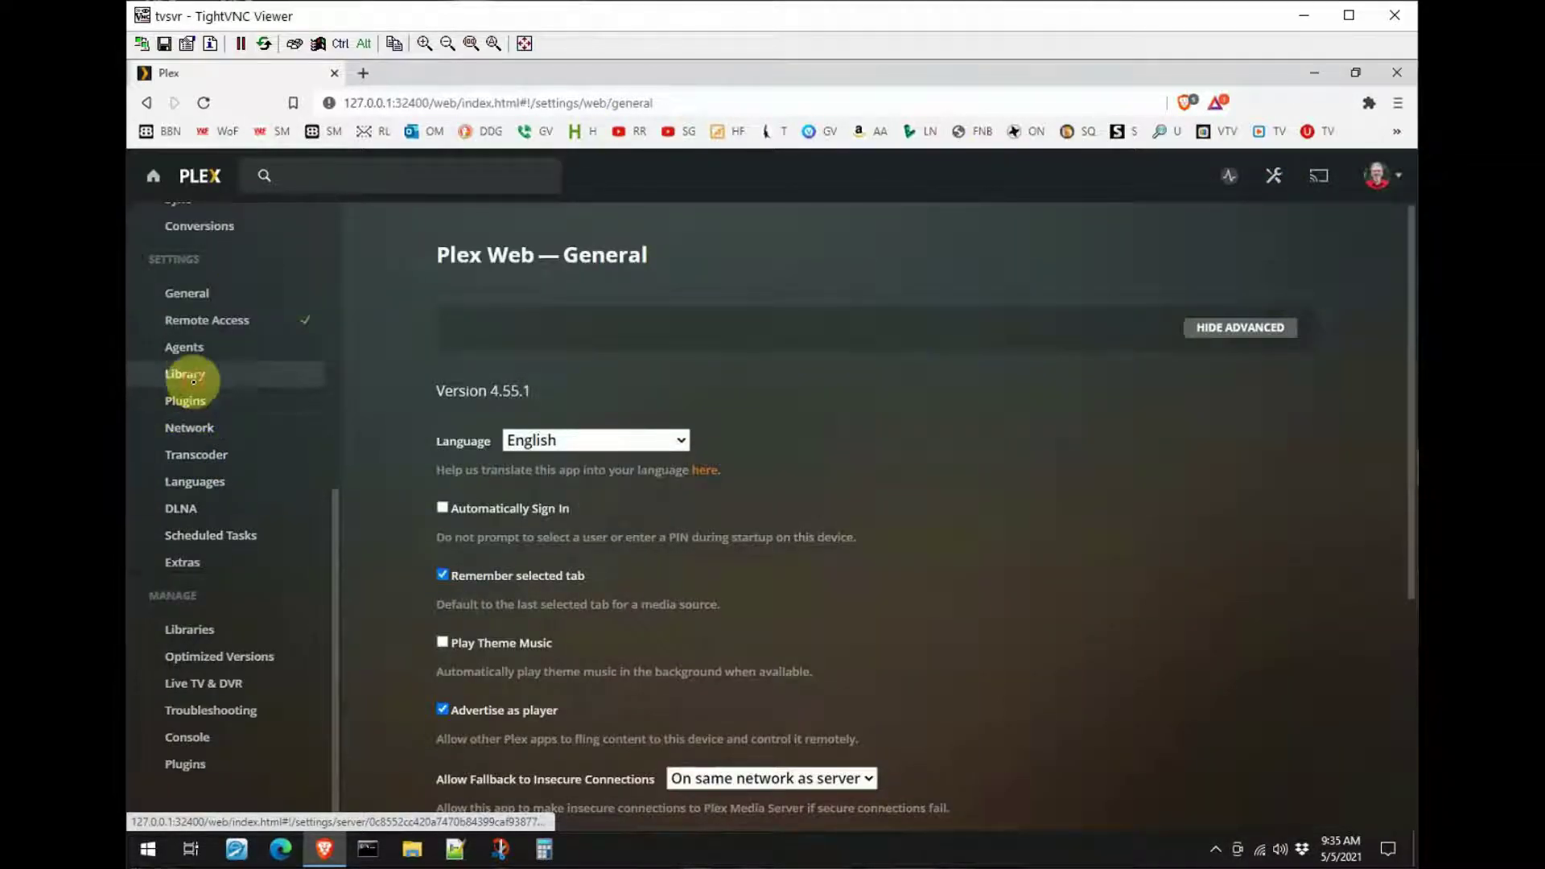
click(193, 381)
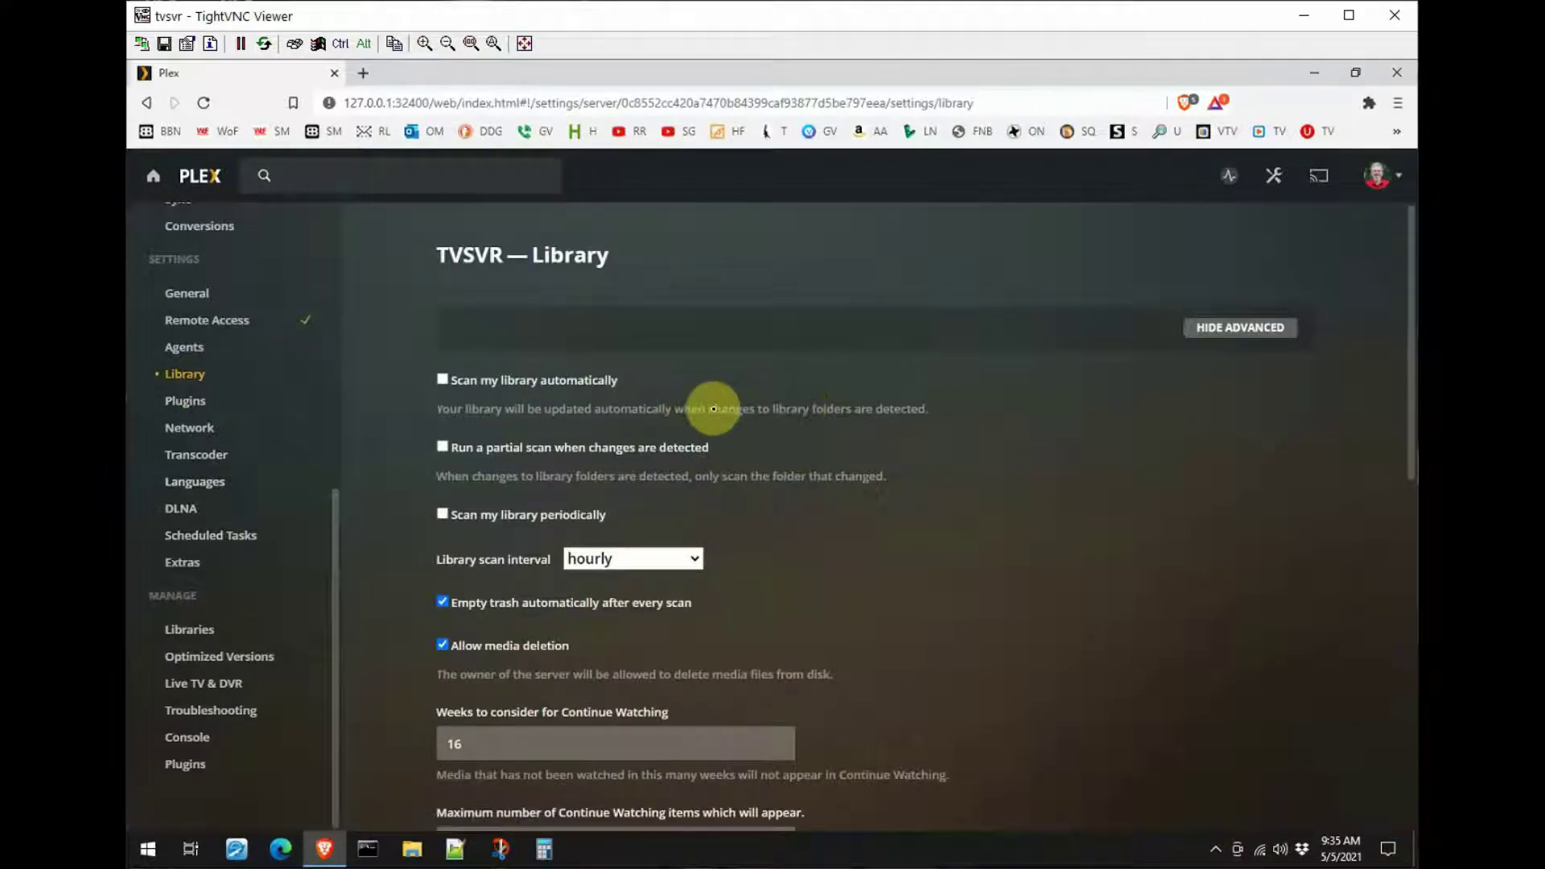
scroll(714, 409, down, 8)
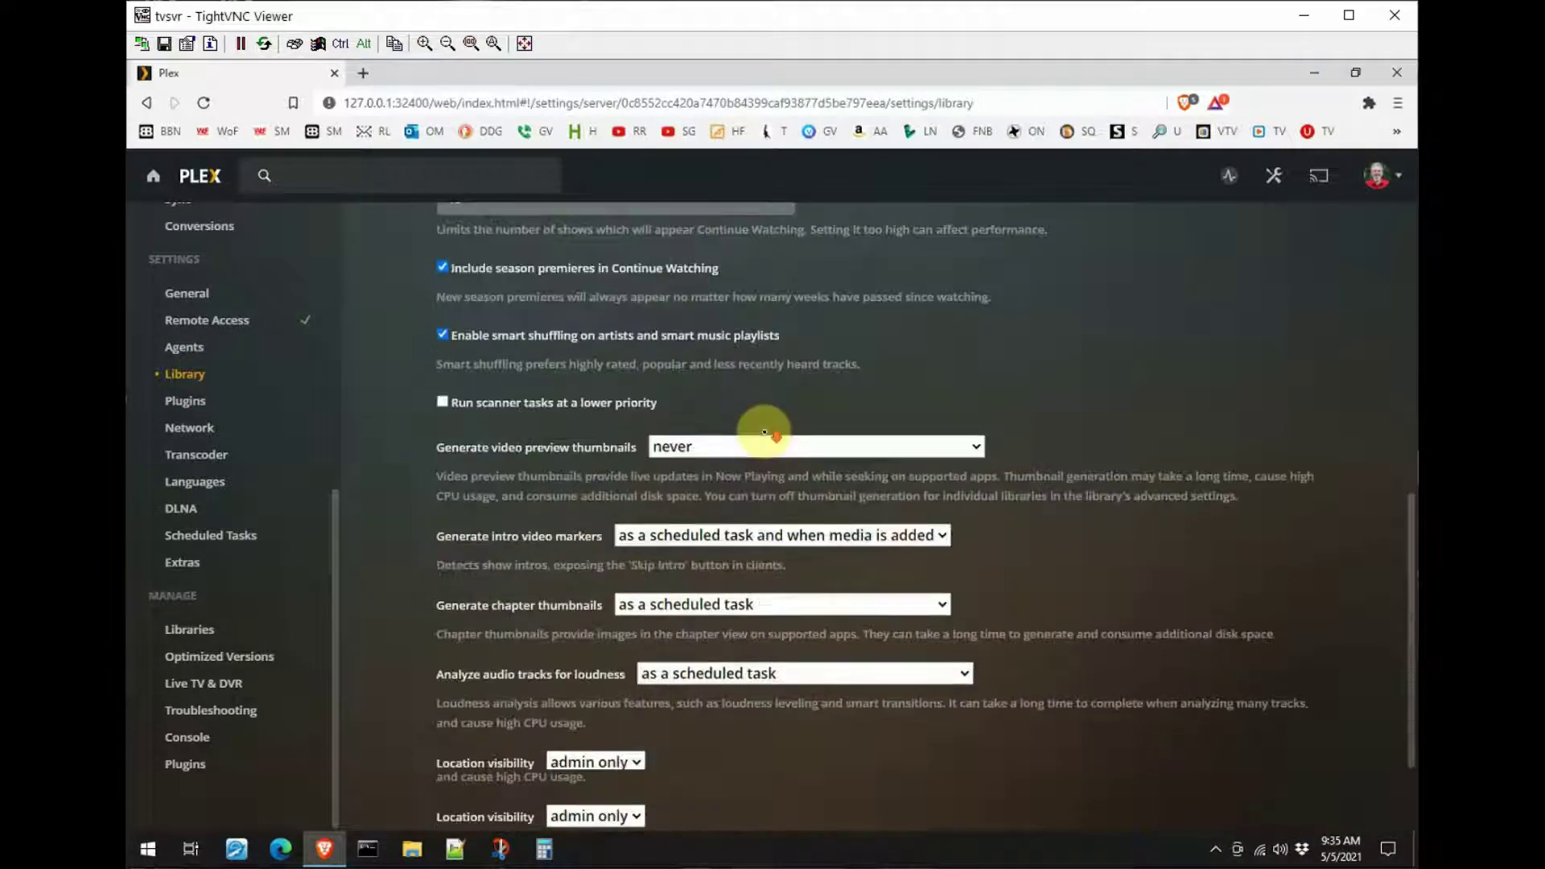
scroll(764, 432, down, 2)
scroll(763, 433, up, 10)
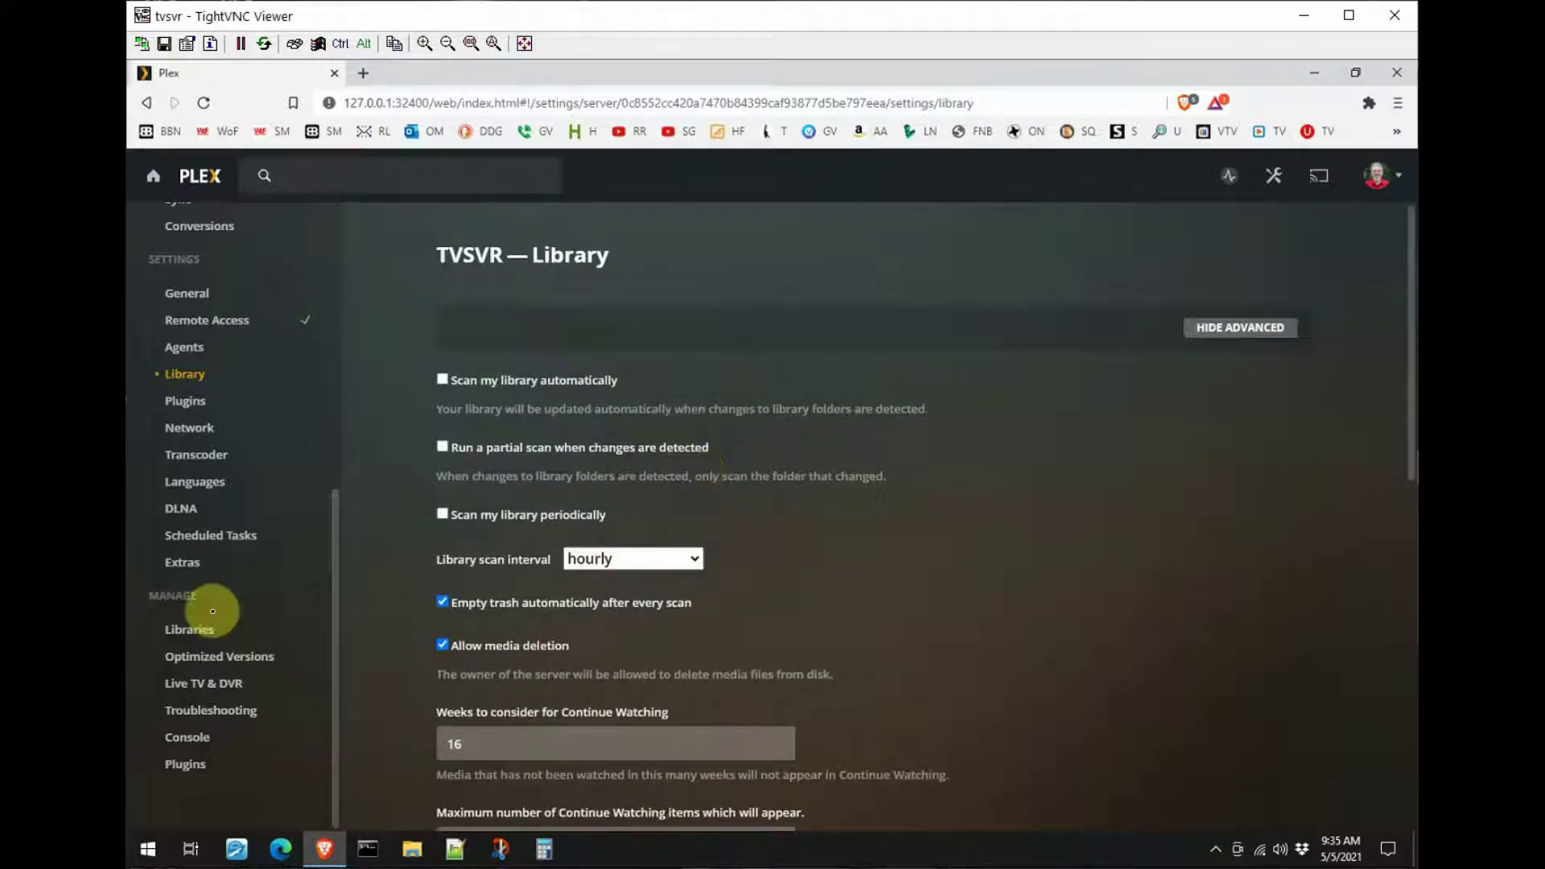
click(190, 629)
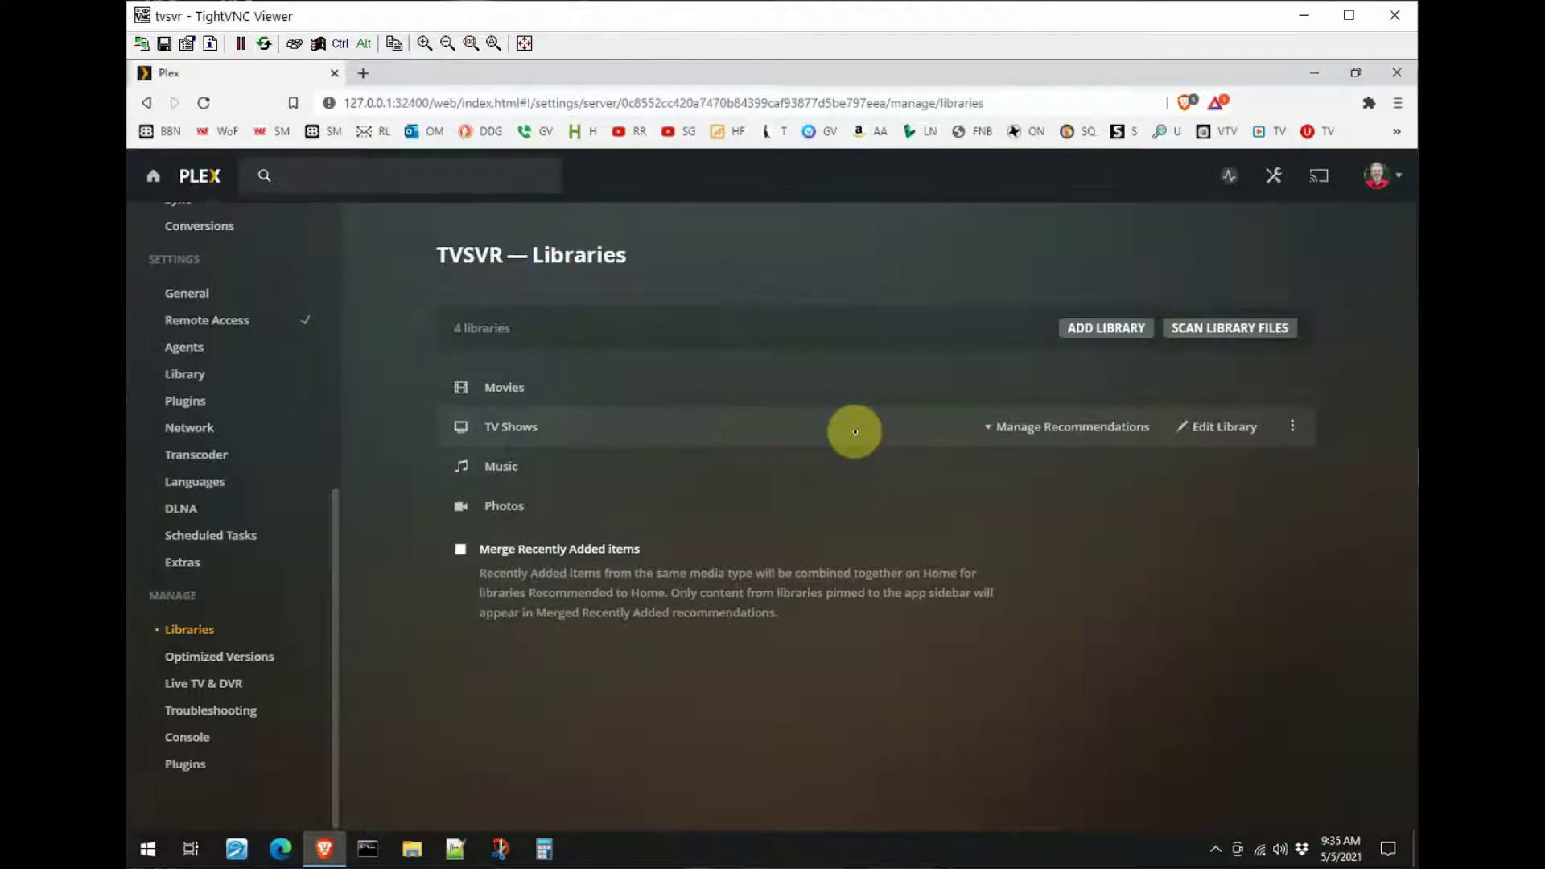
- Check which media folder the TV Shows library uses in its edit settings, and close them without saving
click(1242, 431)
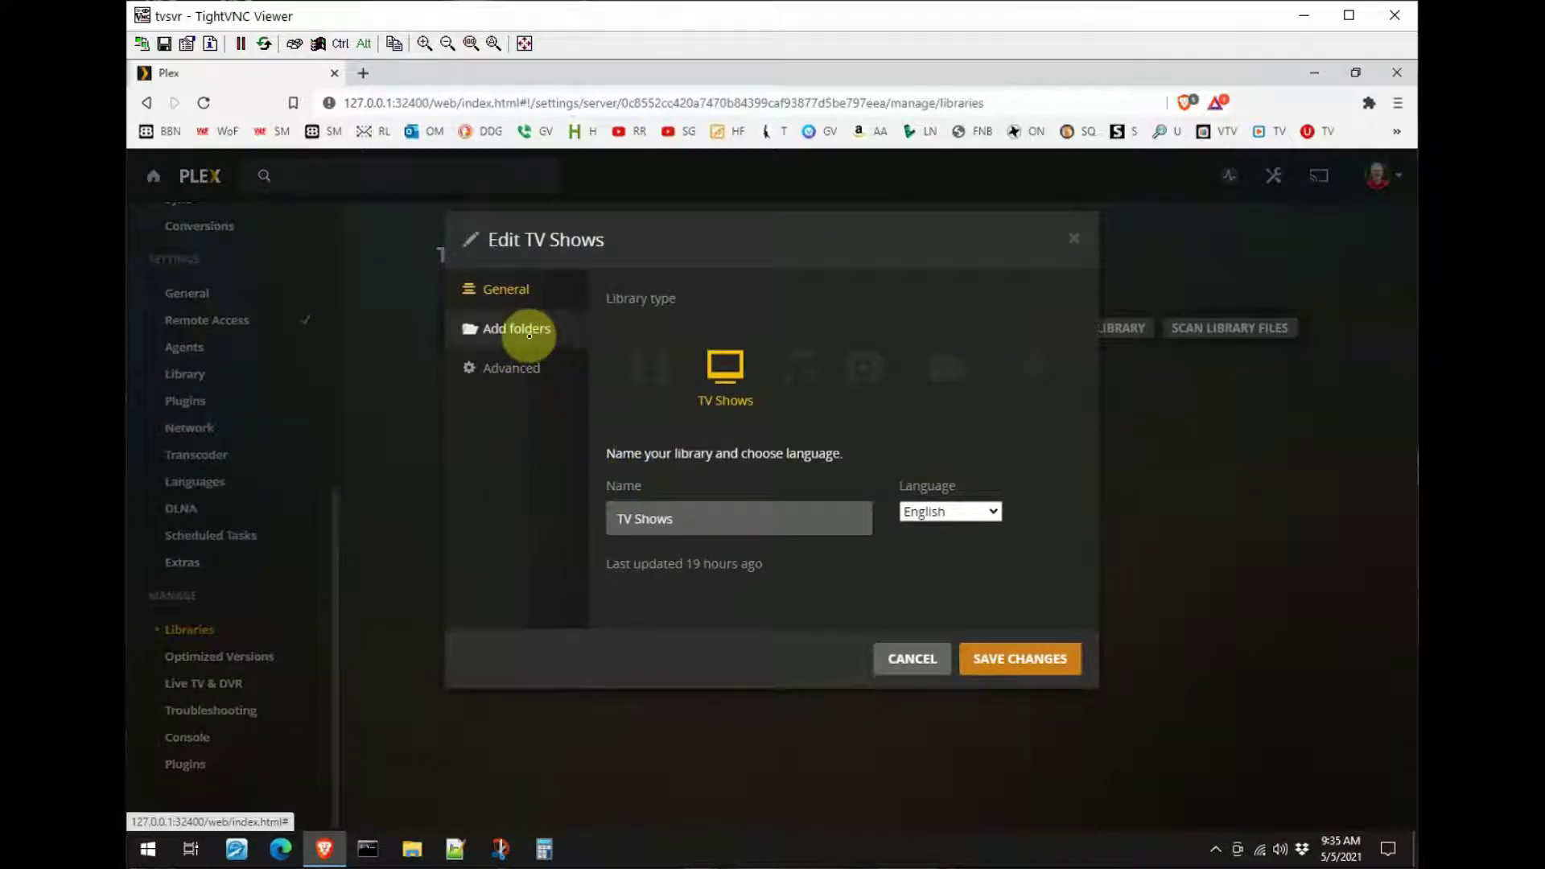
click(533, 330)
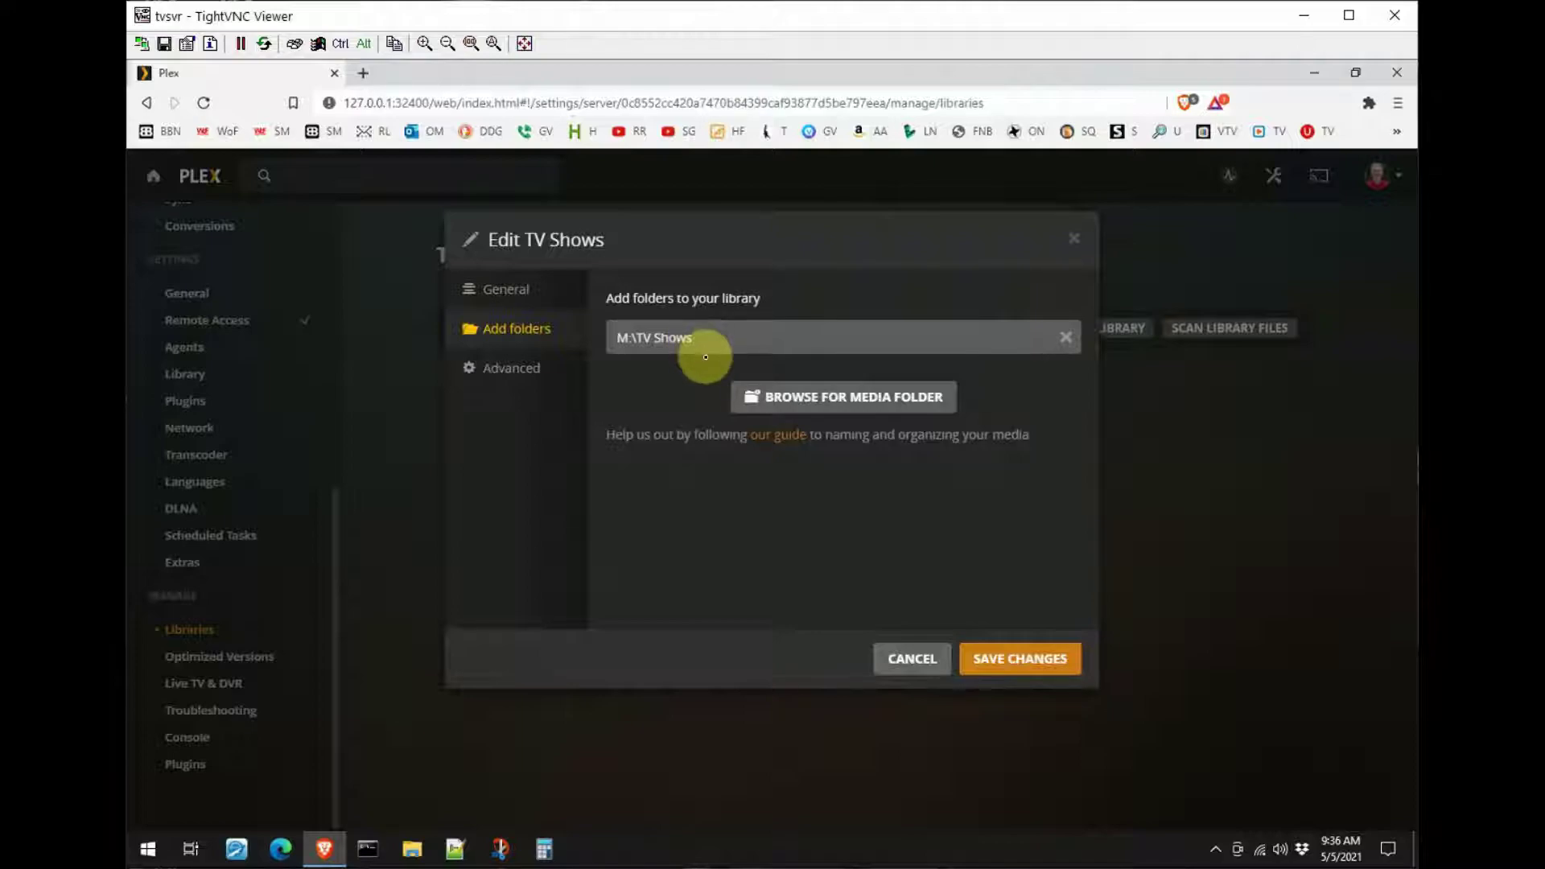
click(905, 659)
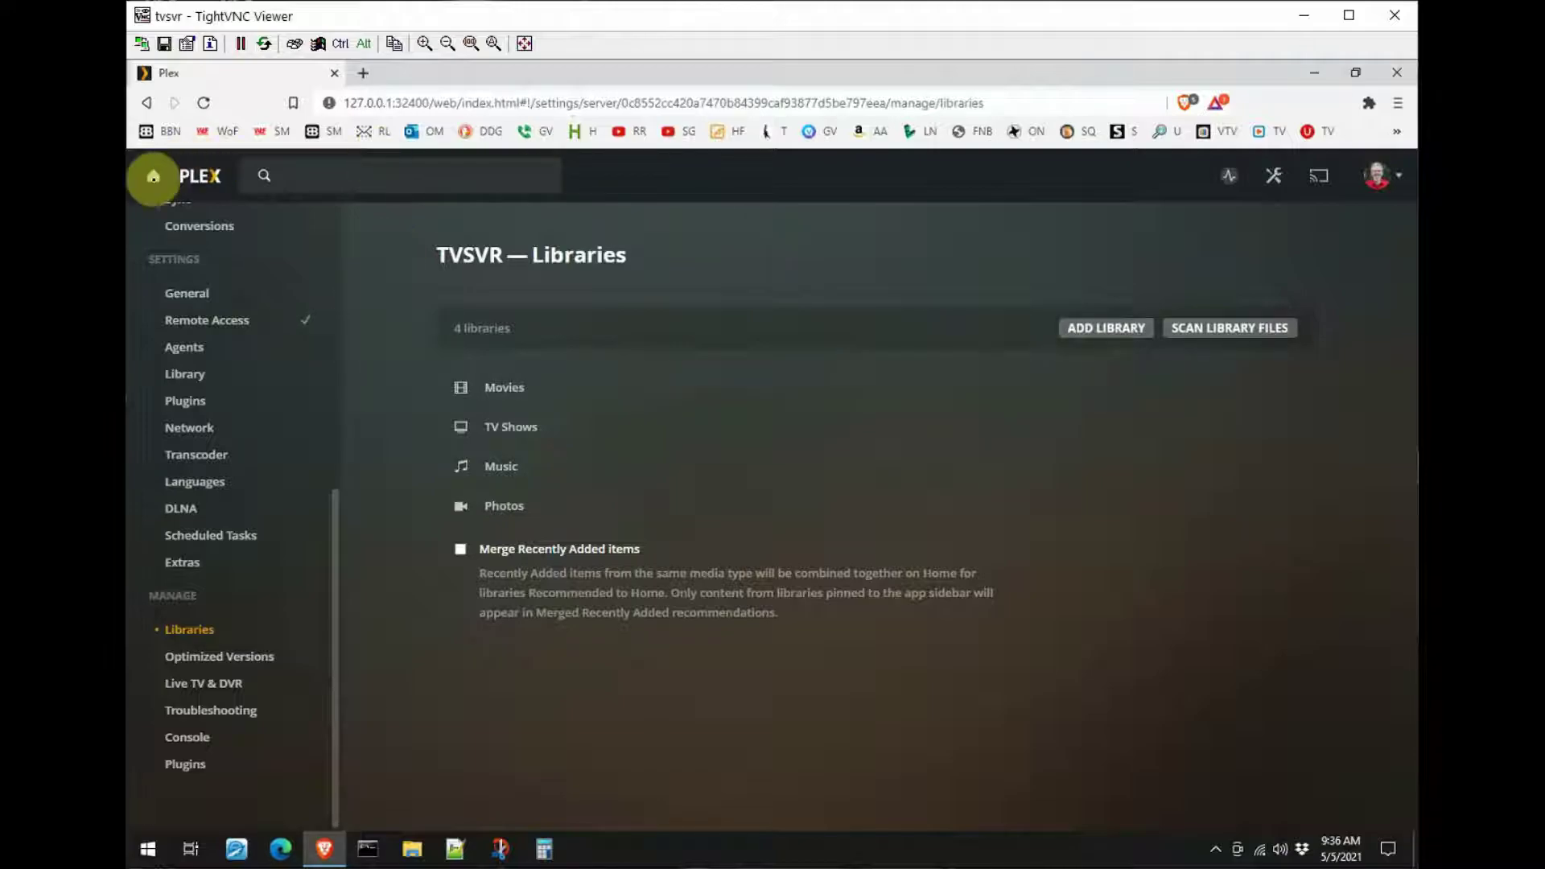
- Return to the Plex home page and look over its recently added movies and music
click(153, 177)
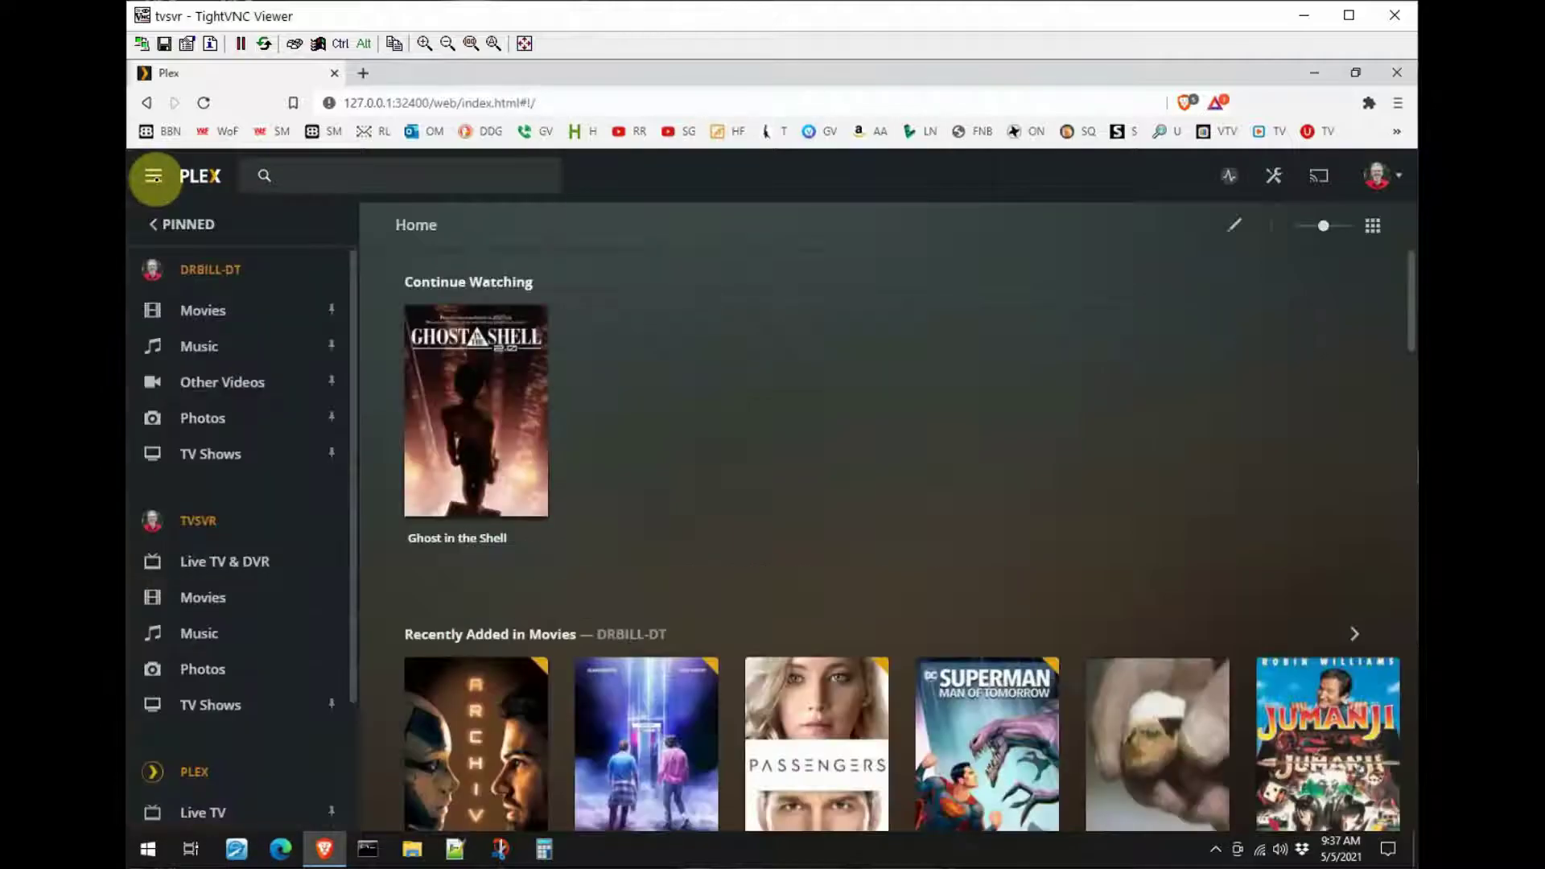
scroll(792, 376, down, 7)
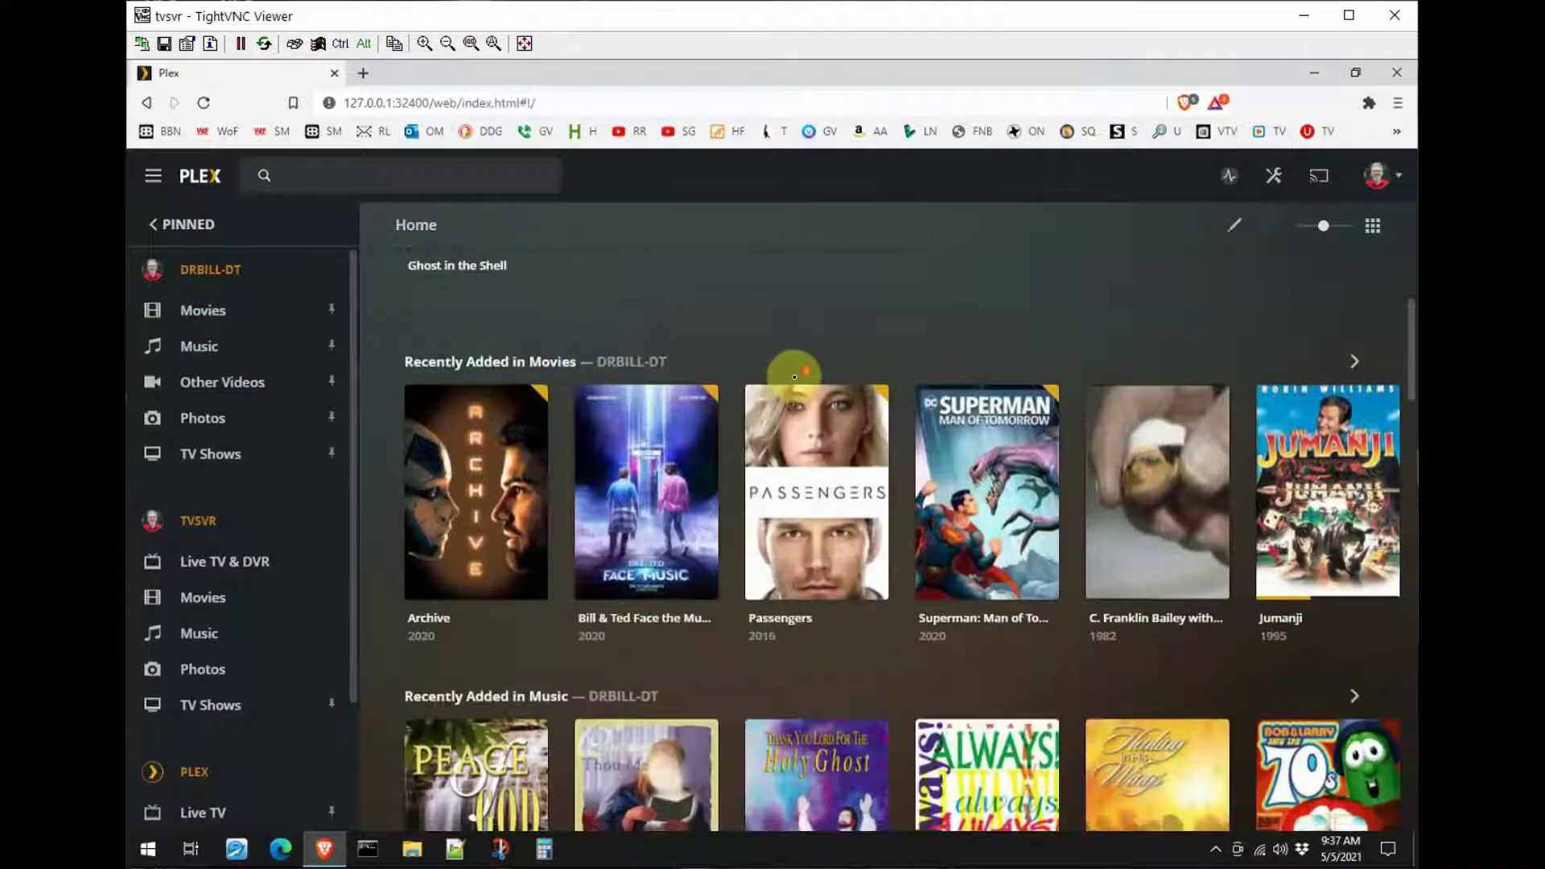
scroll(789, 369, down, 2)
scroll(789, 369, up, 10)
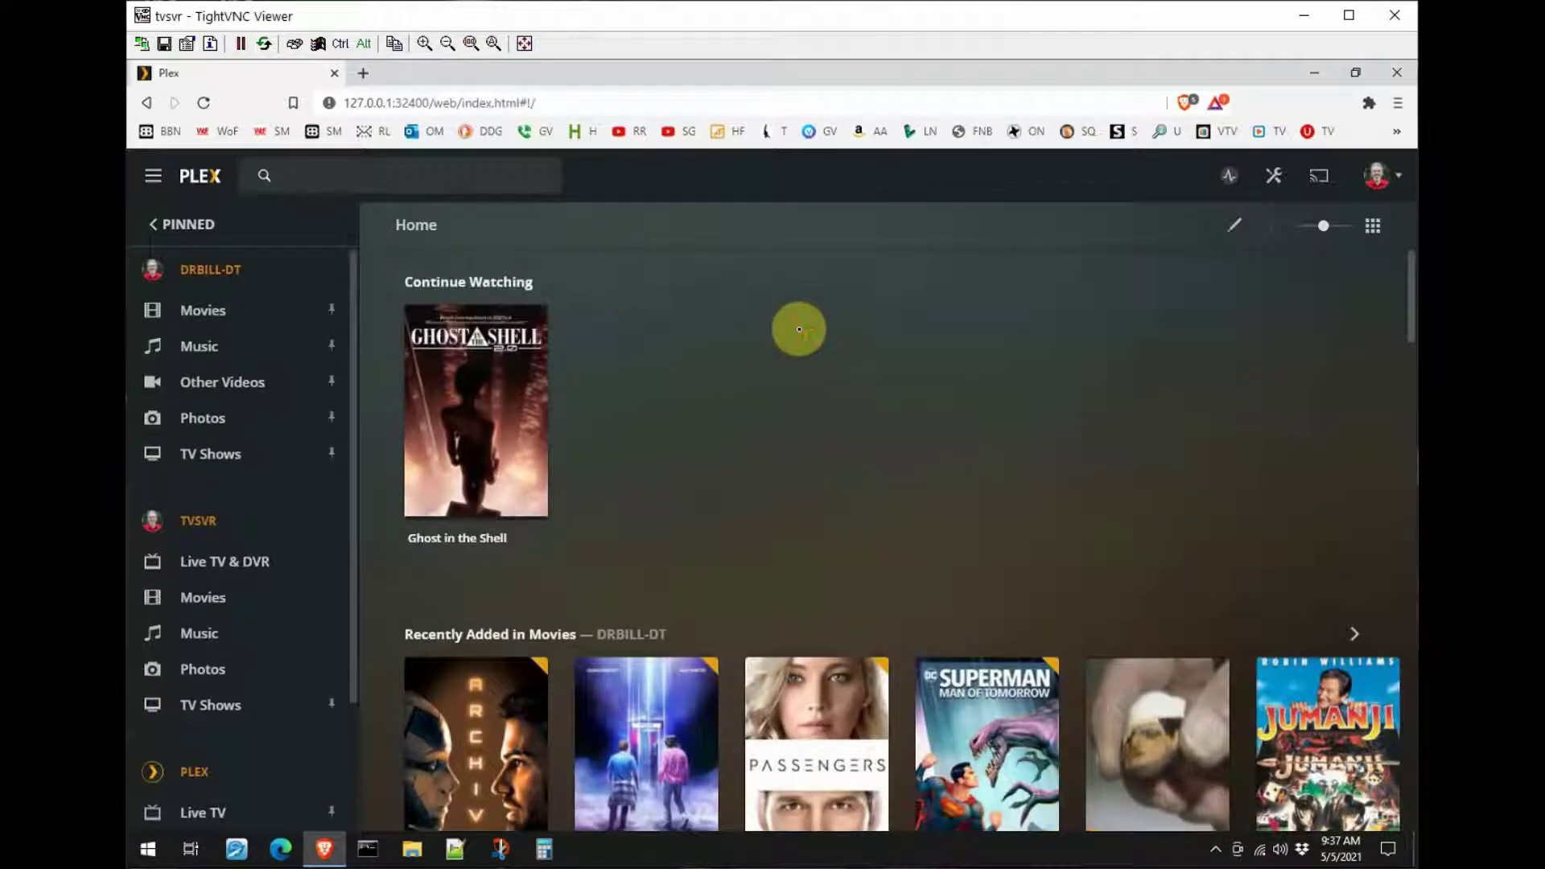
- View the recommended content in the first pinned server's Movies, Music and TV Shows libraries
click(214, 323)
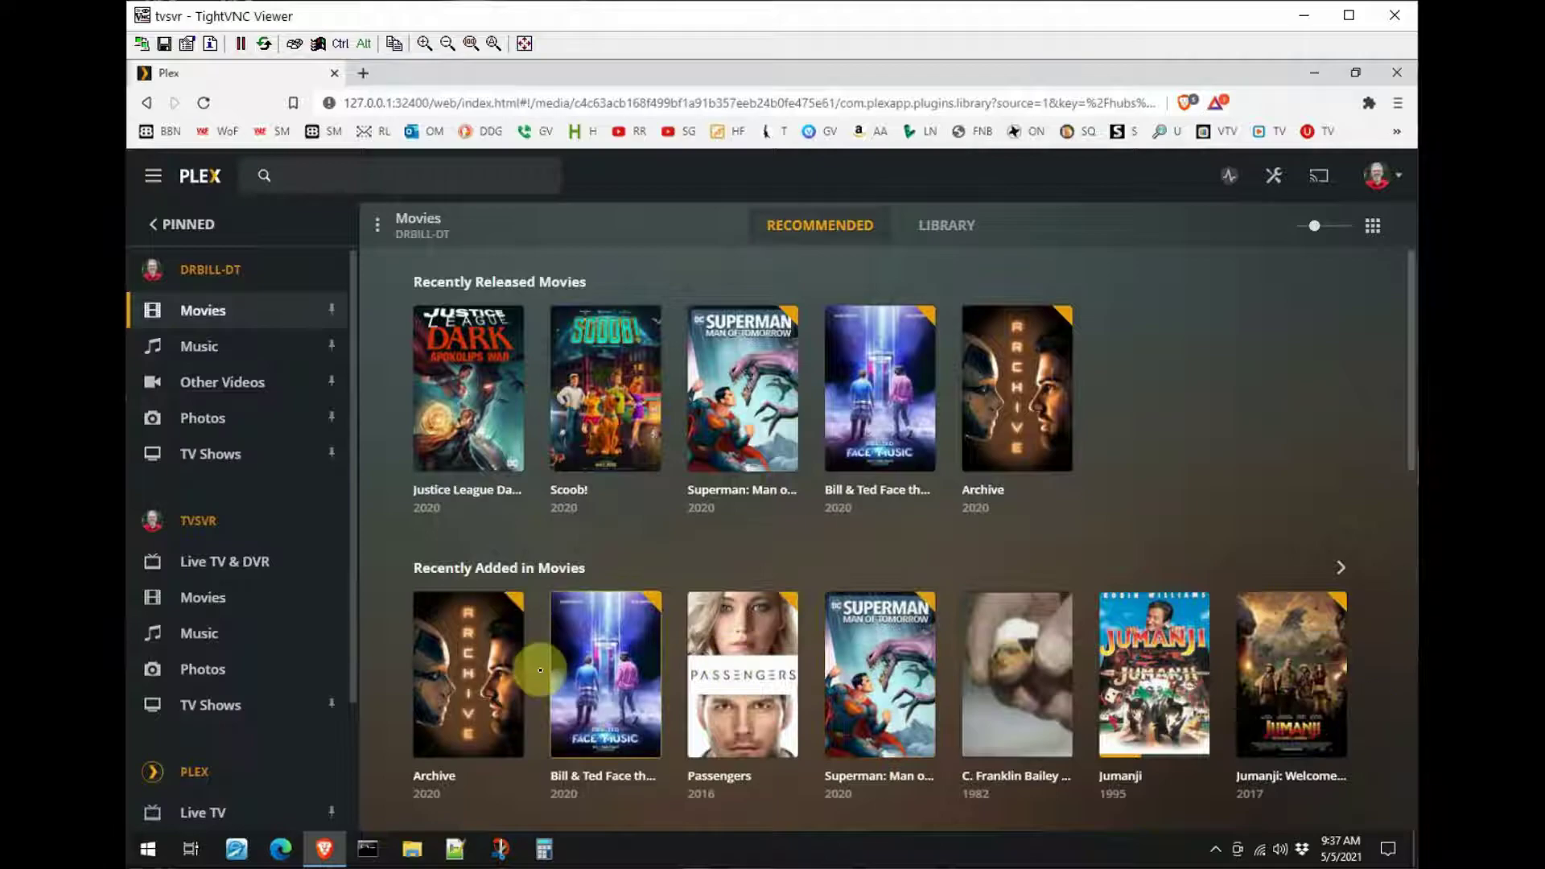
click(206, 347)
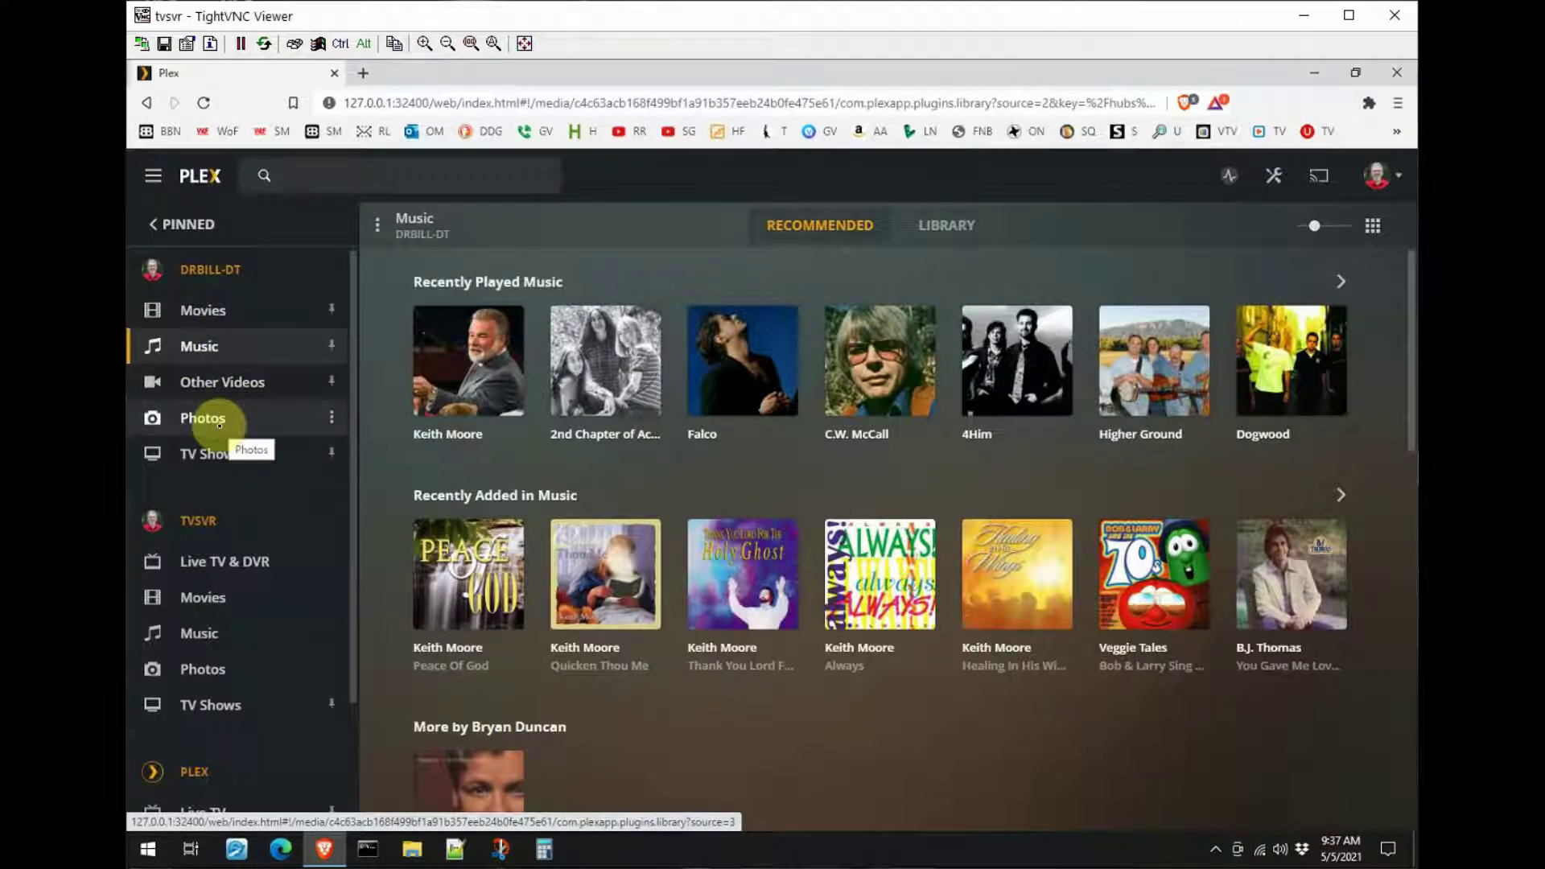
click(220, 456)
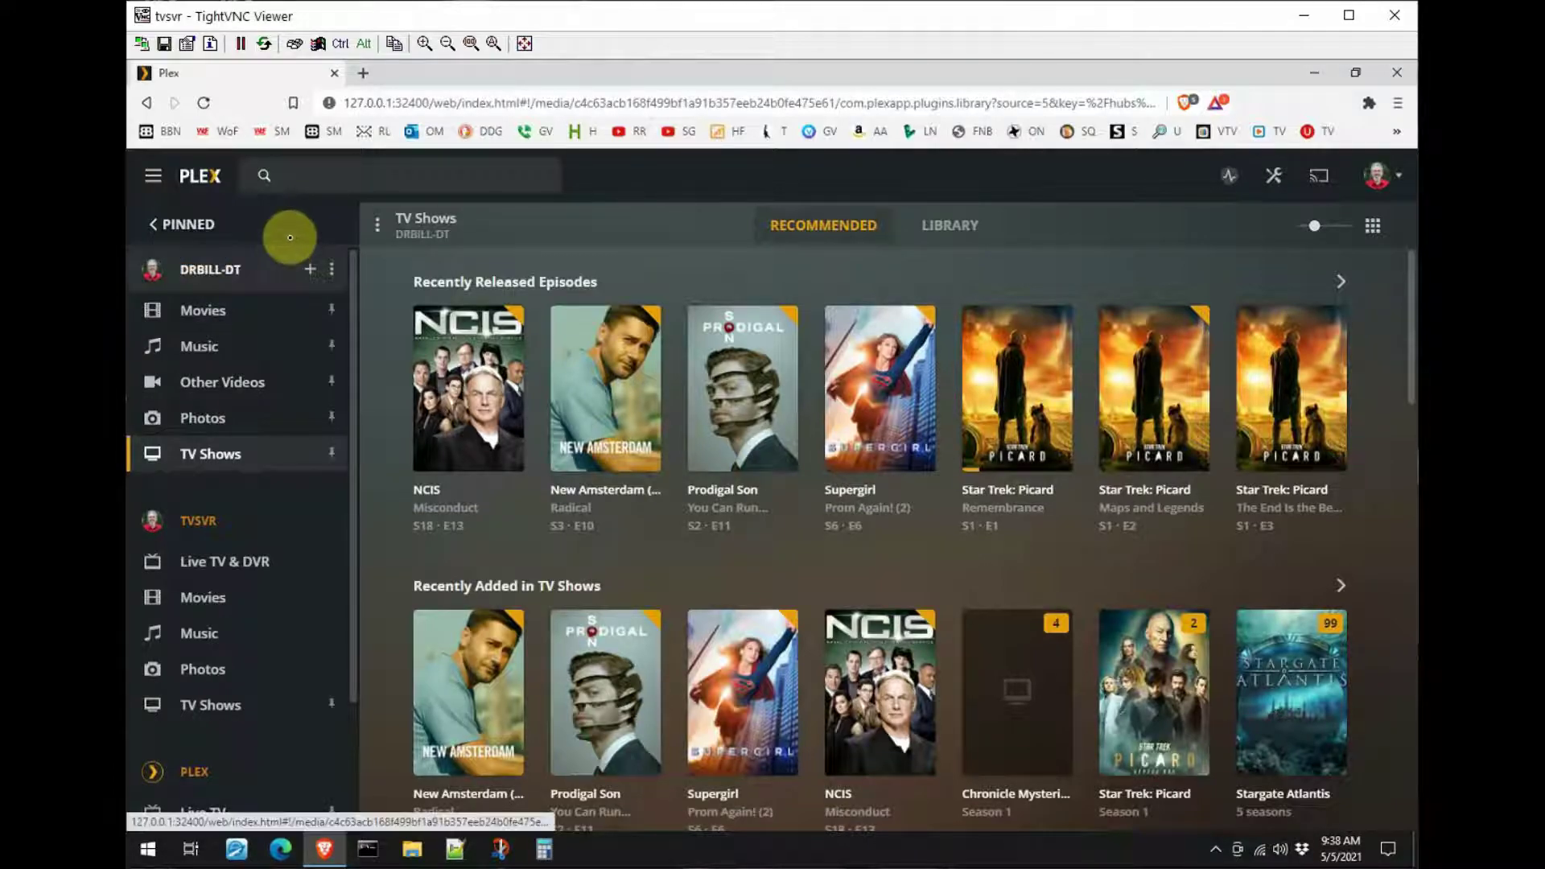
- Go back to the Plex home page, check the options in the account menu, and close the menu
click(216, 184)
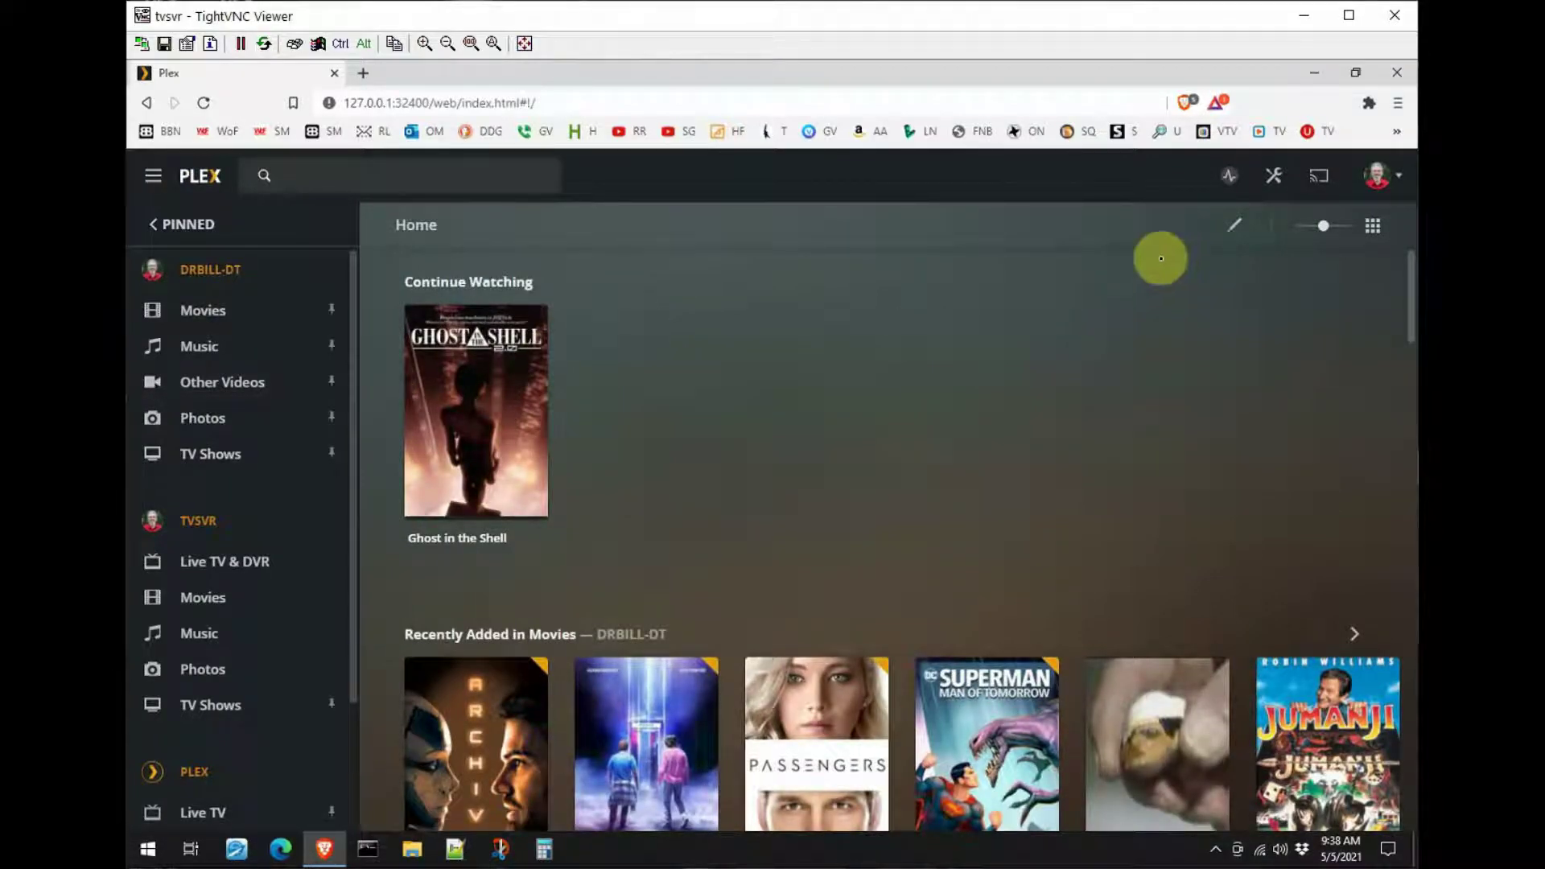
click(1382, 180)
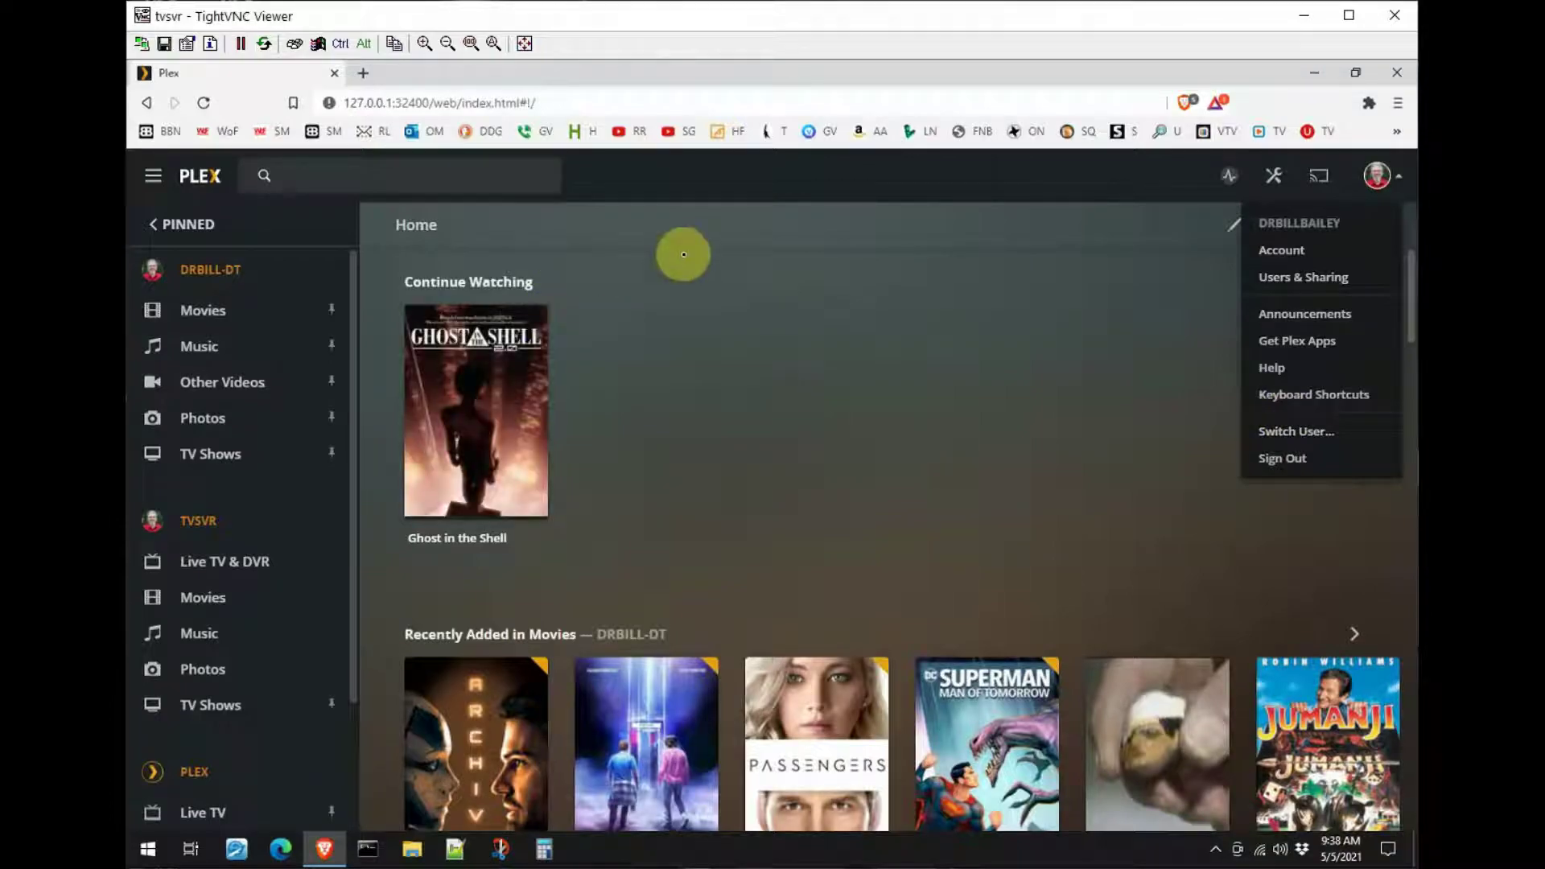
click(693, 183)
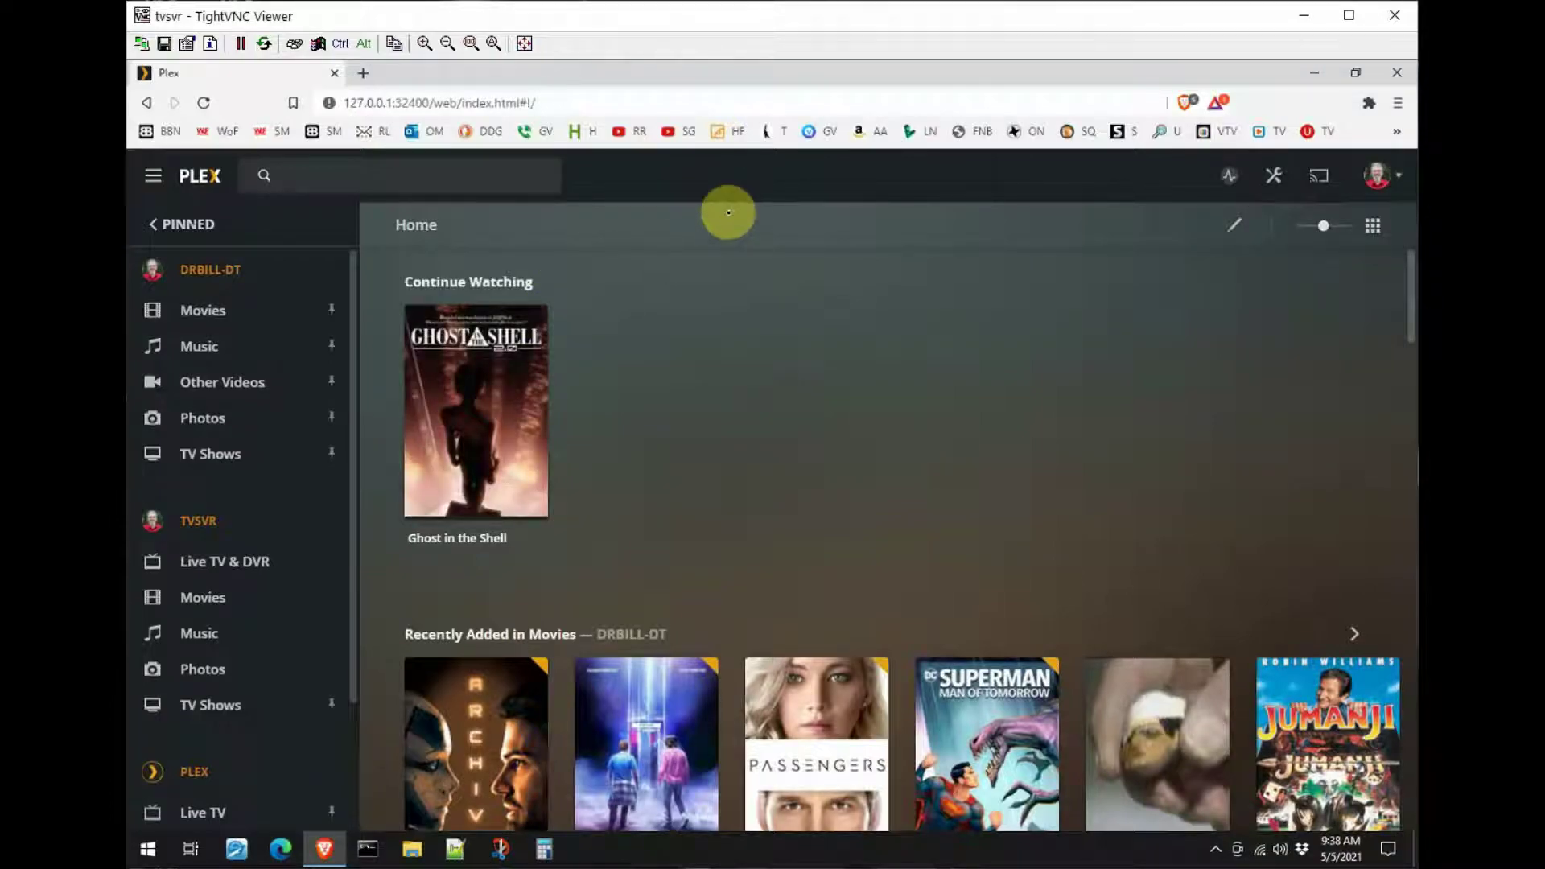